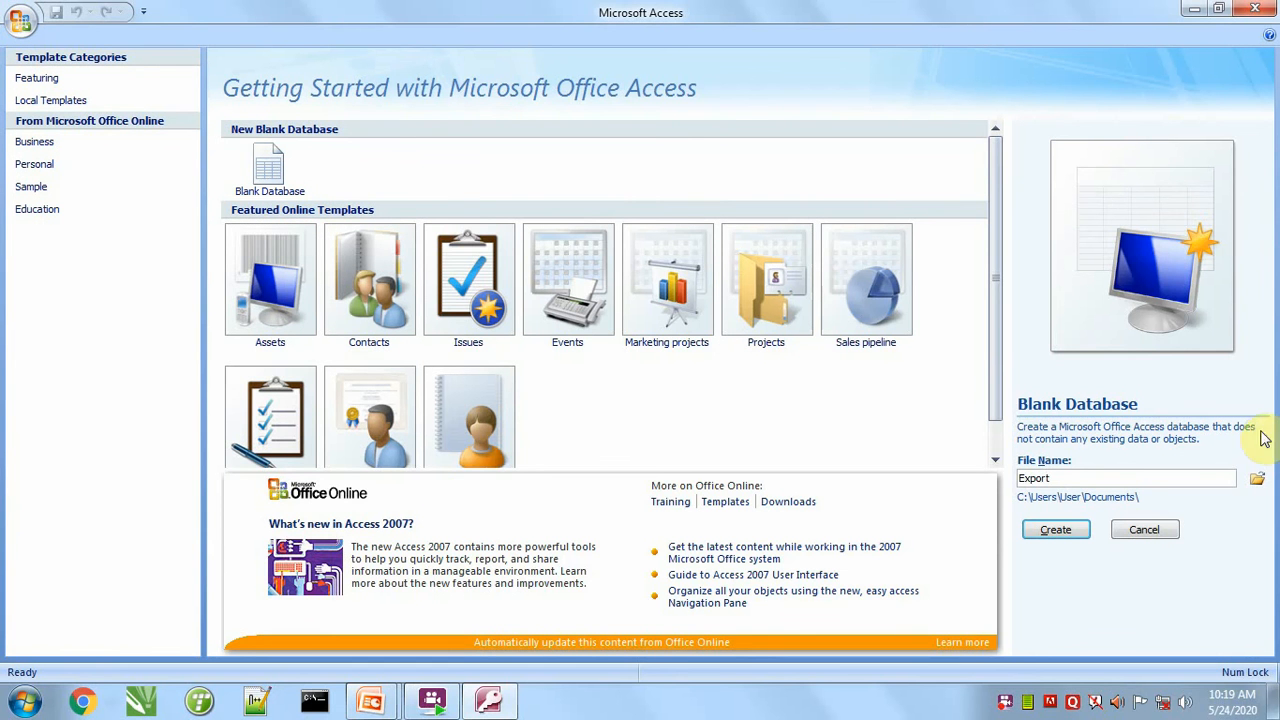
- Create a blank database named Export in the Desktop folder
left_click(1257, 481)
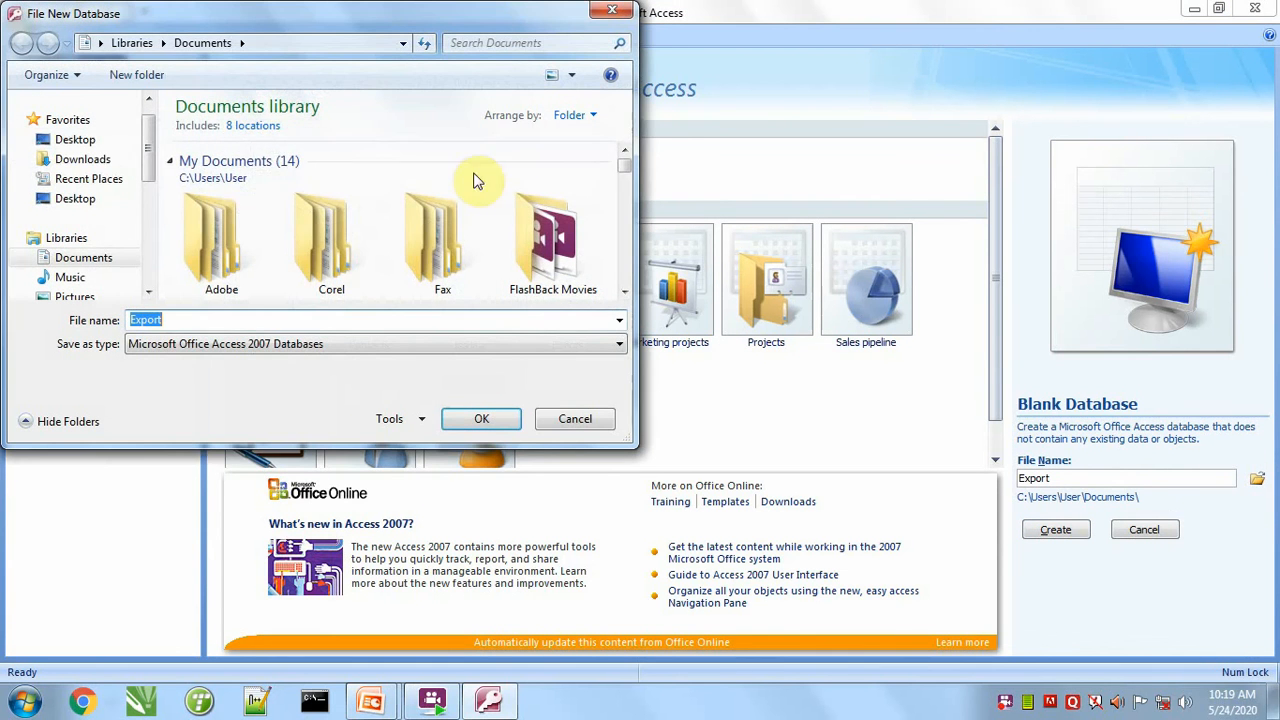
left_click(75, 140)
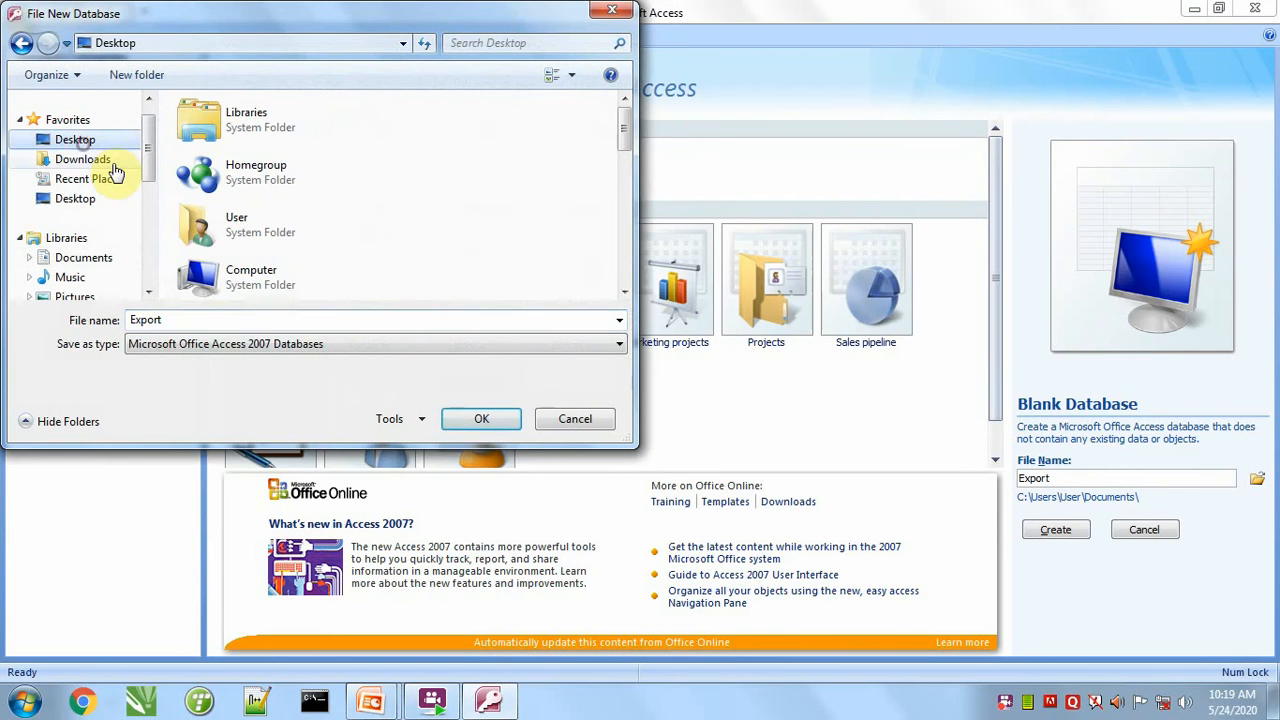
left_click(470, 419)
left_click(1060, 530)
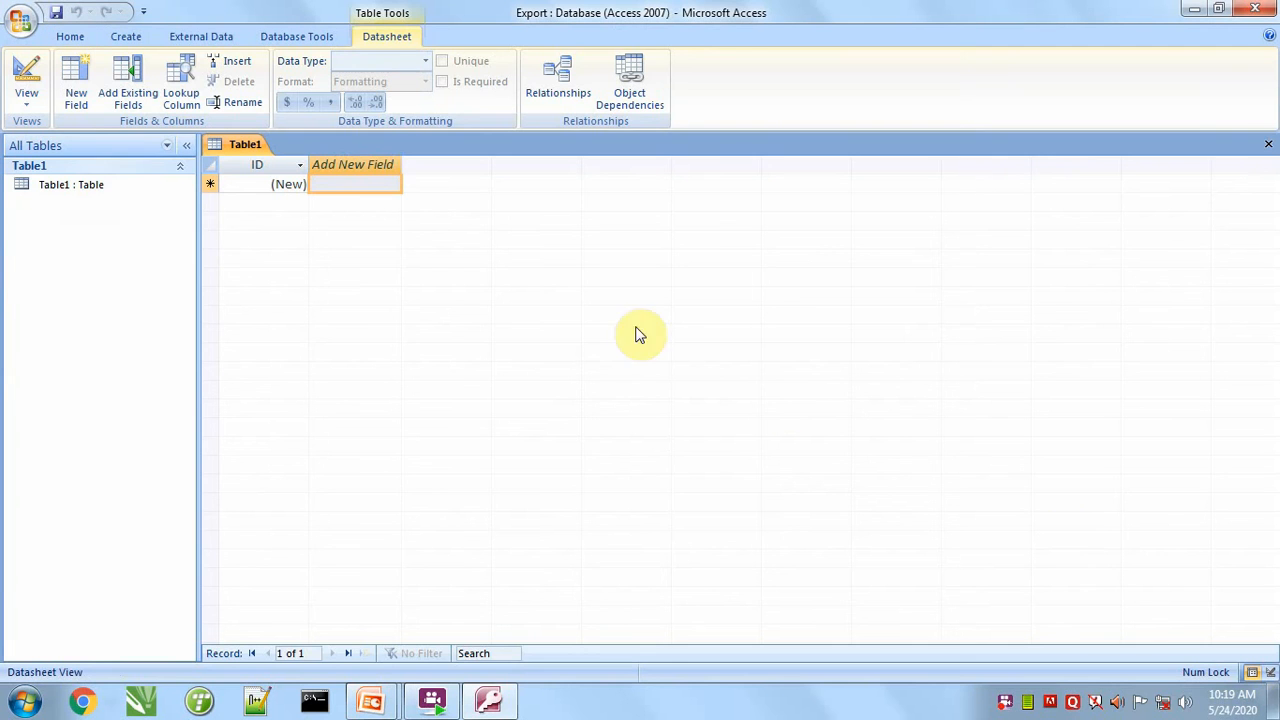
- Close the default table and start a new table in Design view
left_click(1268, 144)
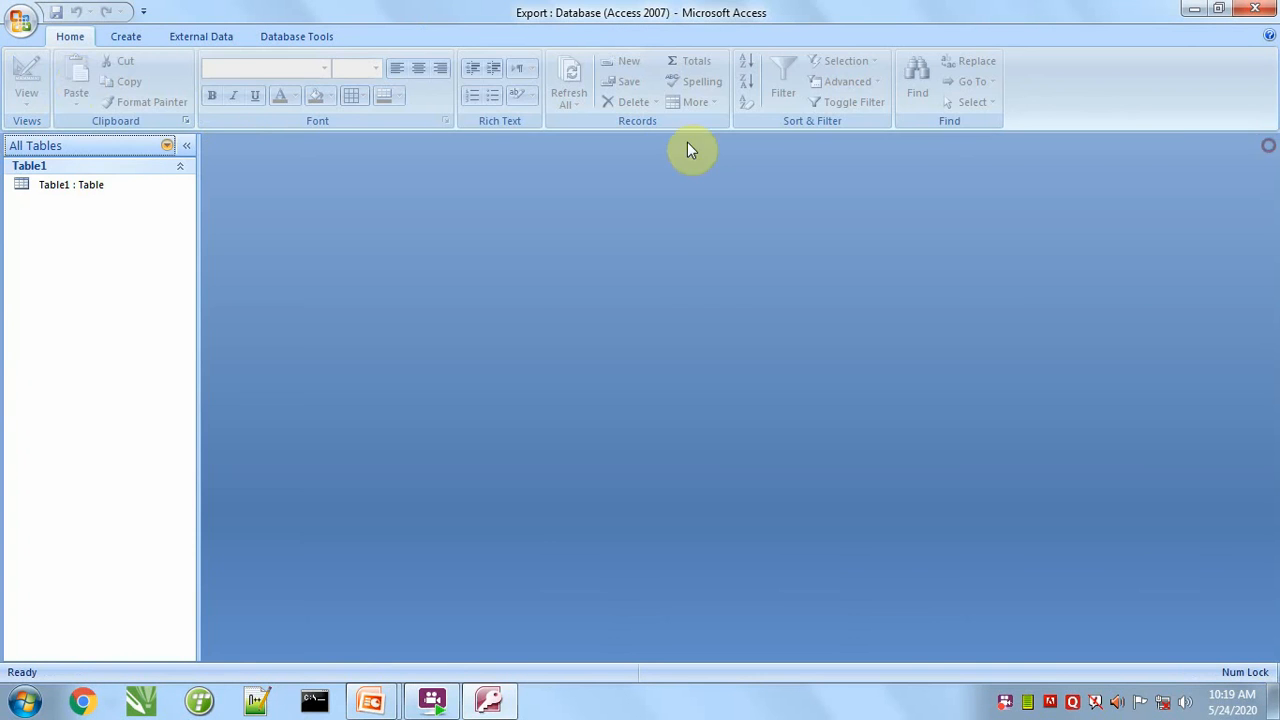
left_click(112, 40)
left_click(184, 105)
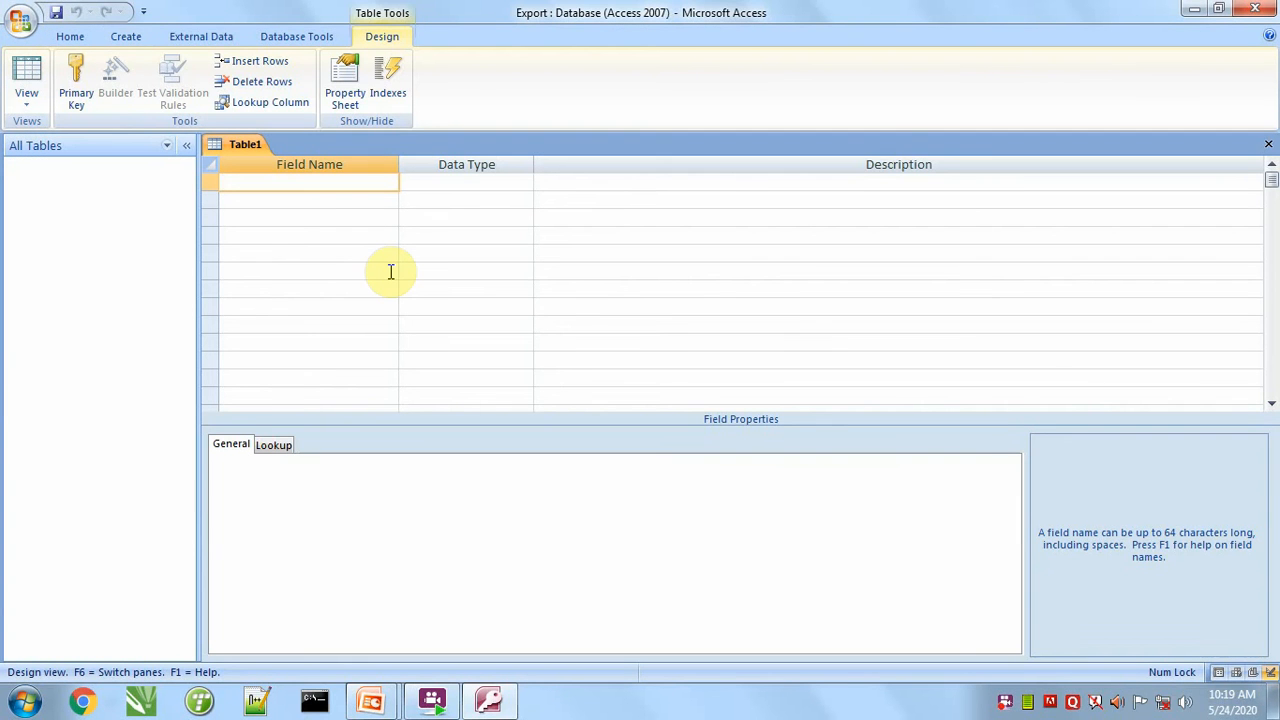
- Add a field called Name with the Text data type, accepting the reserved word as its name
type("Name")
key("Tab")
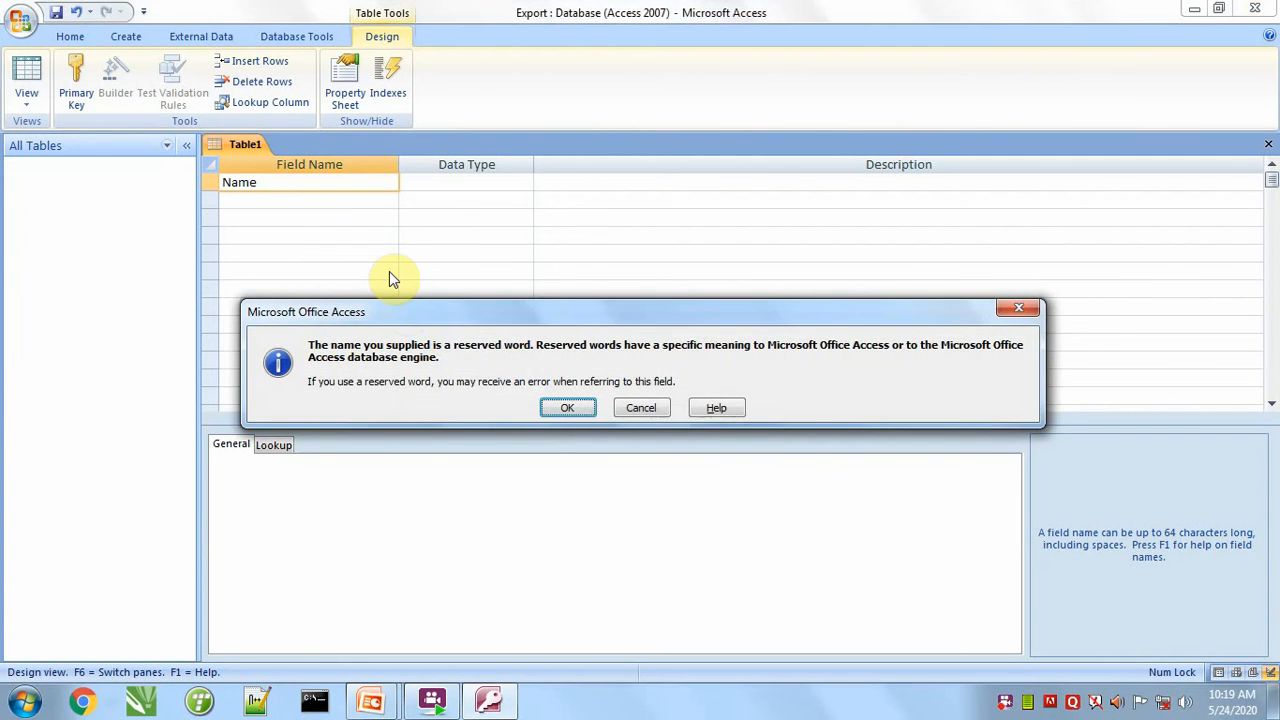
left_click(567, 407)
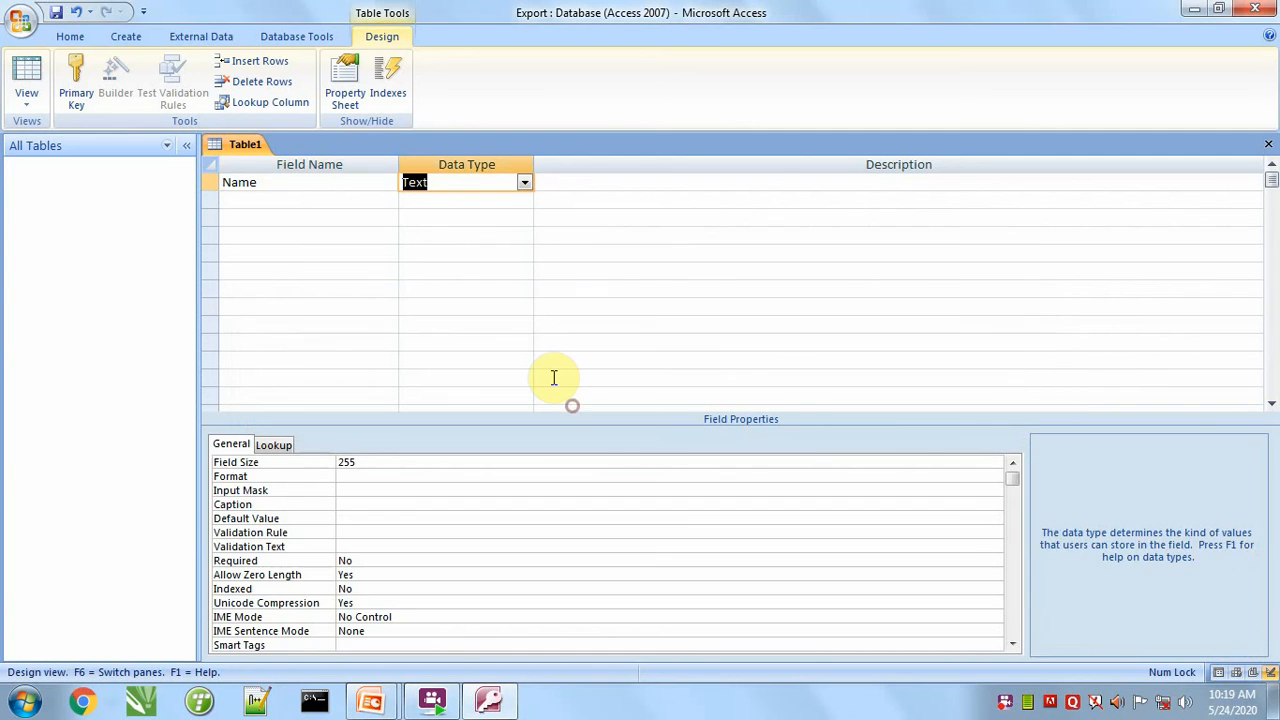
key("Tab")
key("Tab")
- Add a second field called age with the Number data type
type("age")
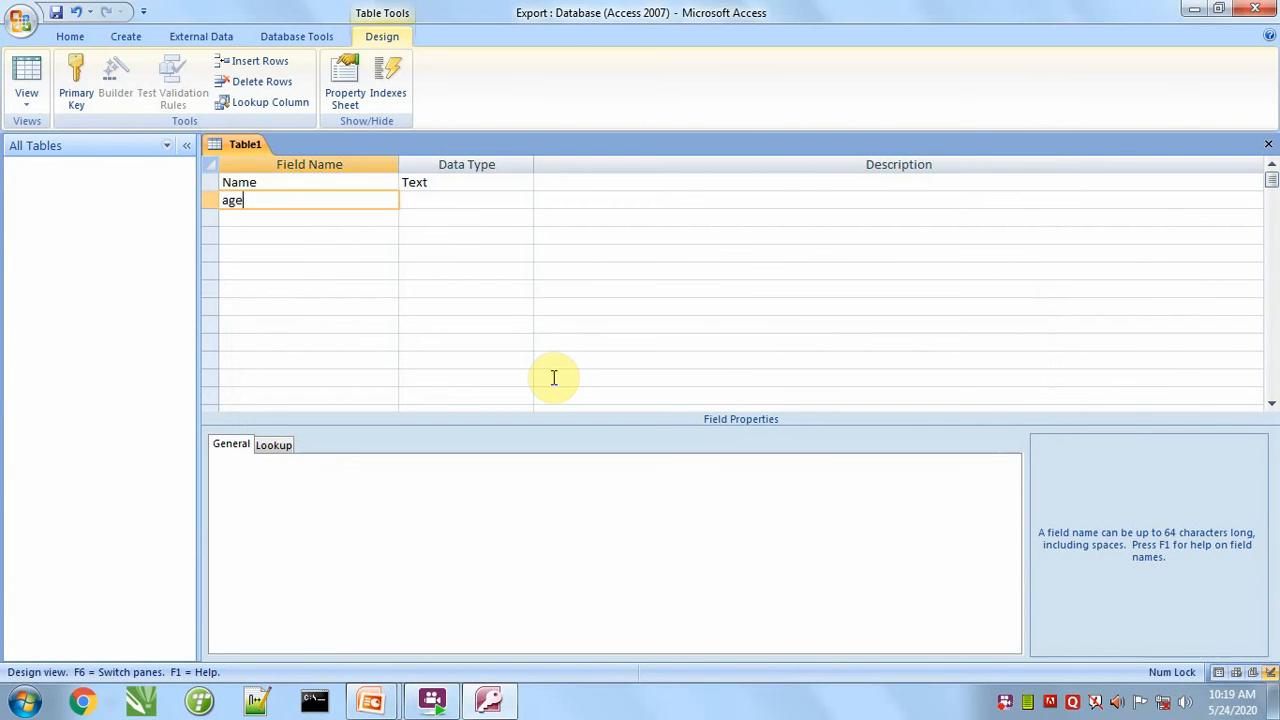
key("Tab")
type("Number")
key("Tab")
key("Tab")
- Add a third field called salary with the Currency data type
type("salar")
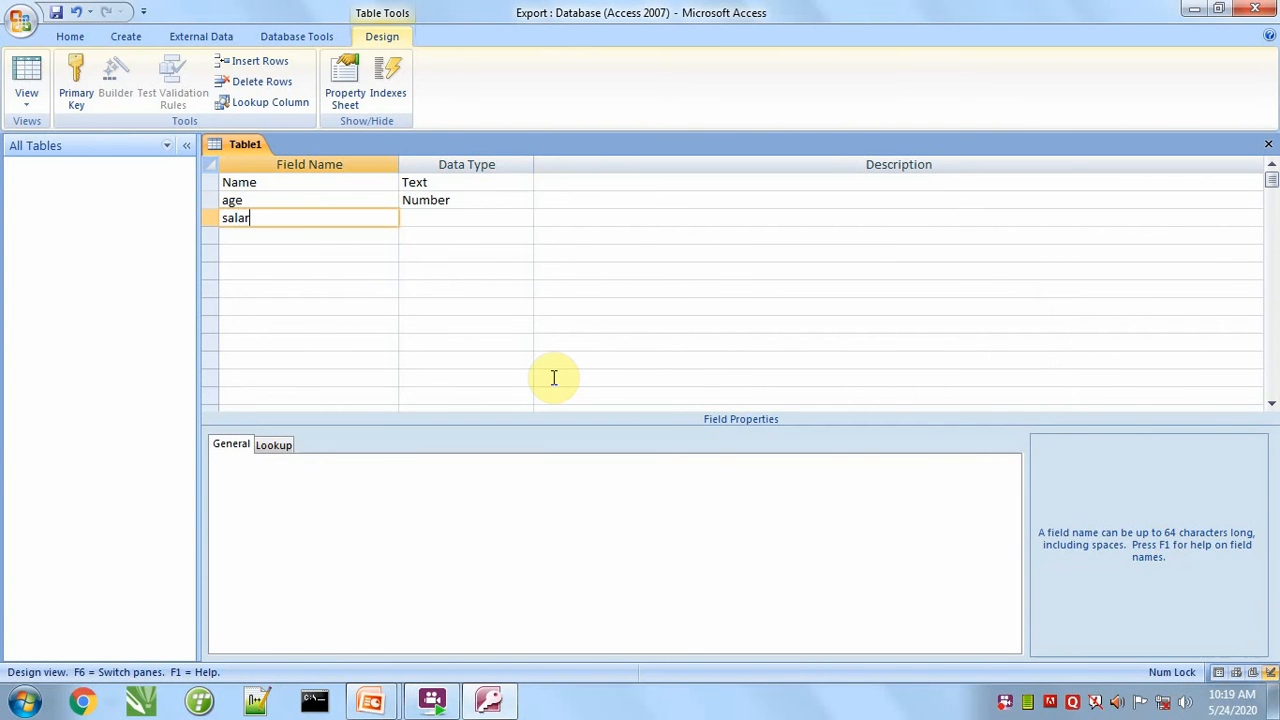
type("y")
key("Tab")
type("Currency")
key("Tab")
key("Tab")
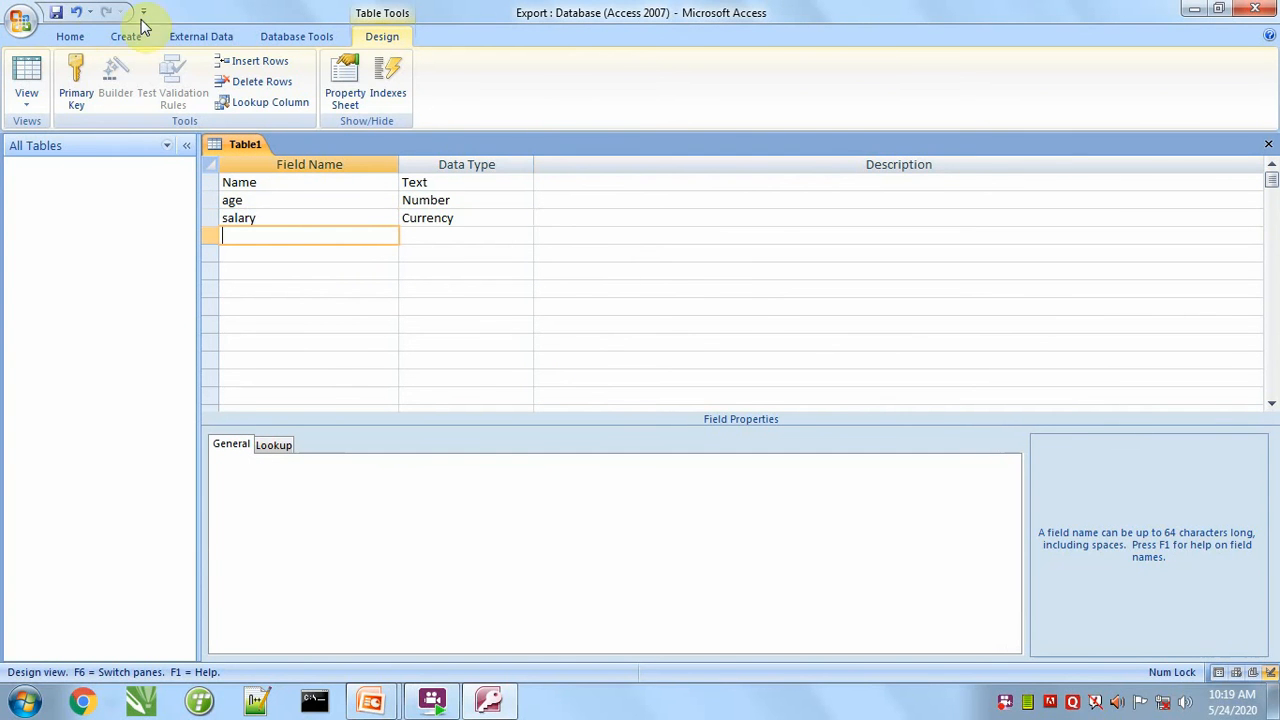
- Save the table as Table1 with an automatically created primary key, and close its design
left_click(56, 12)
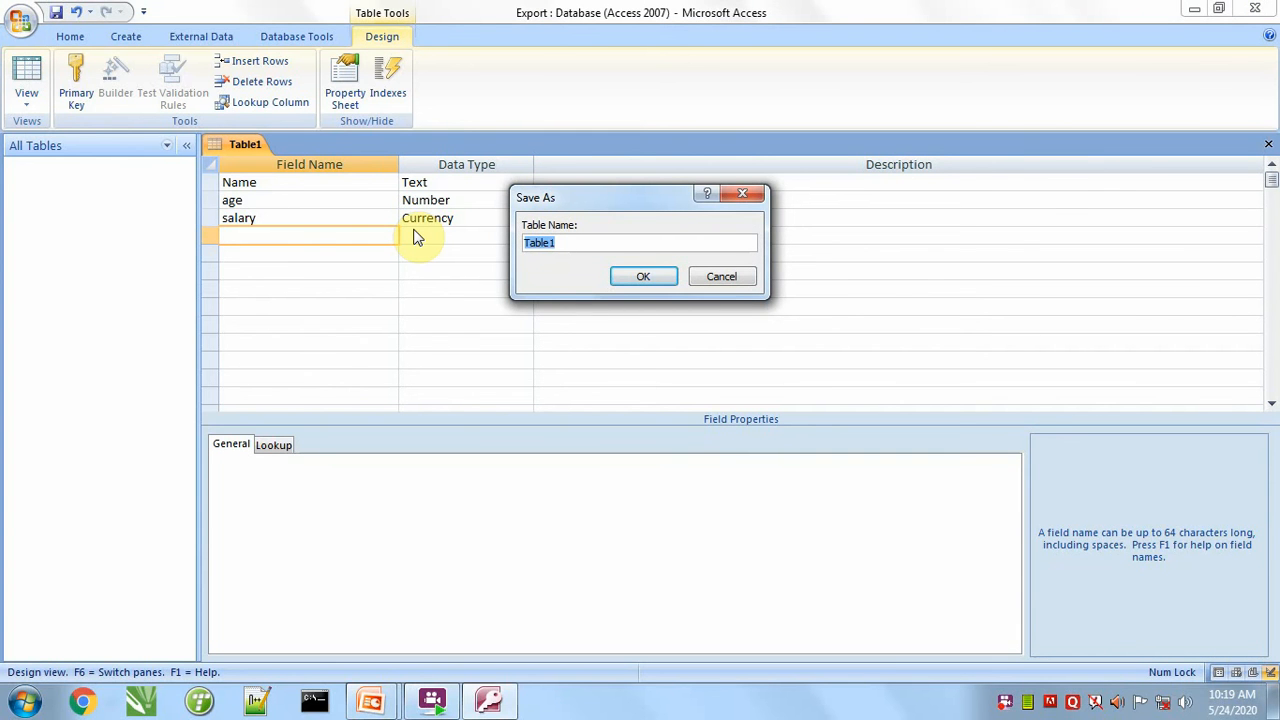
left_click(630, 281)
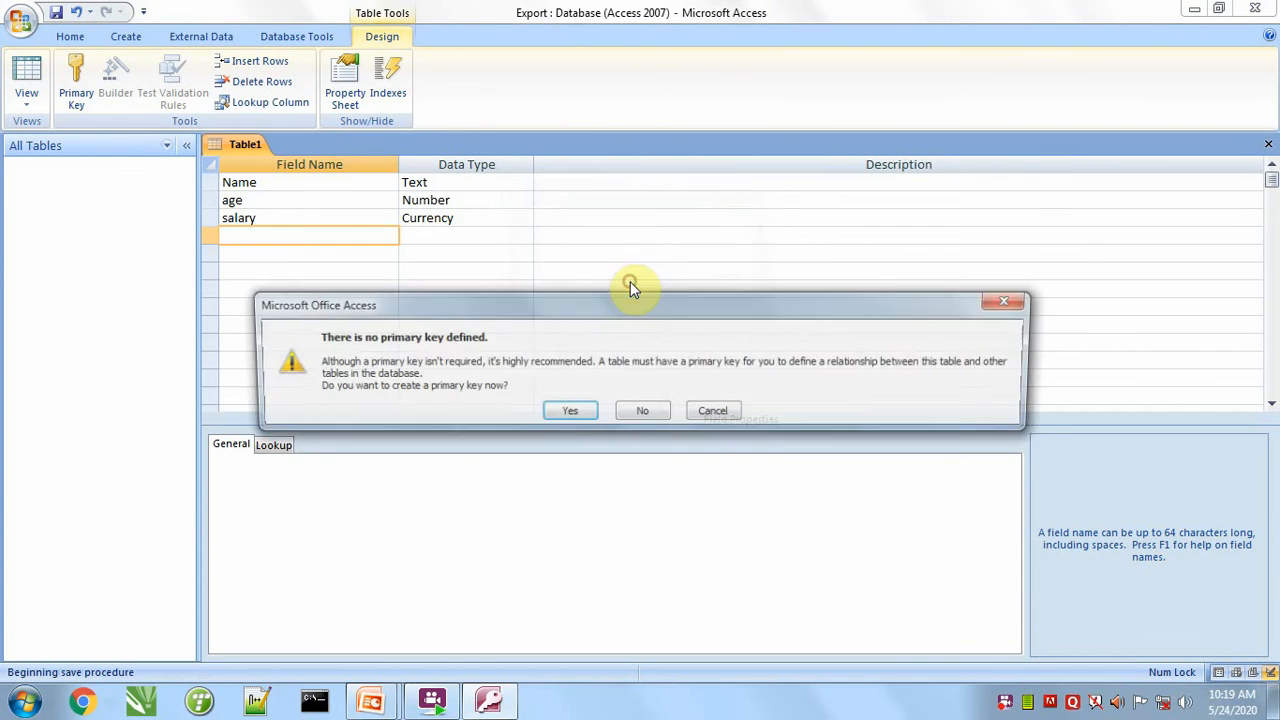
left_click(568, 414)
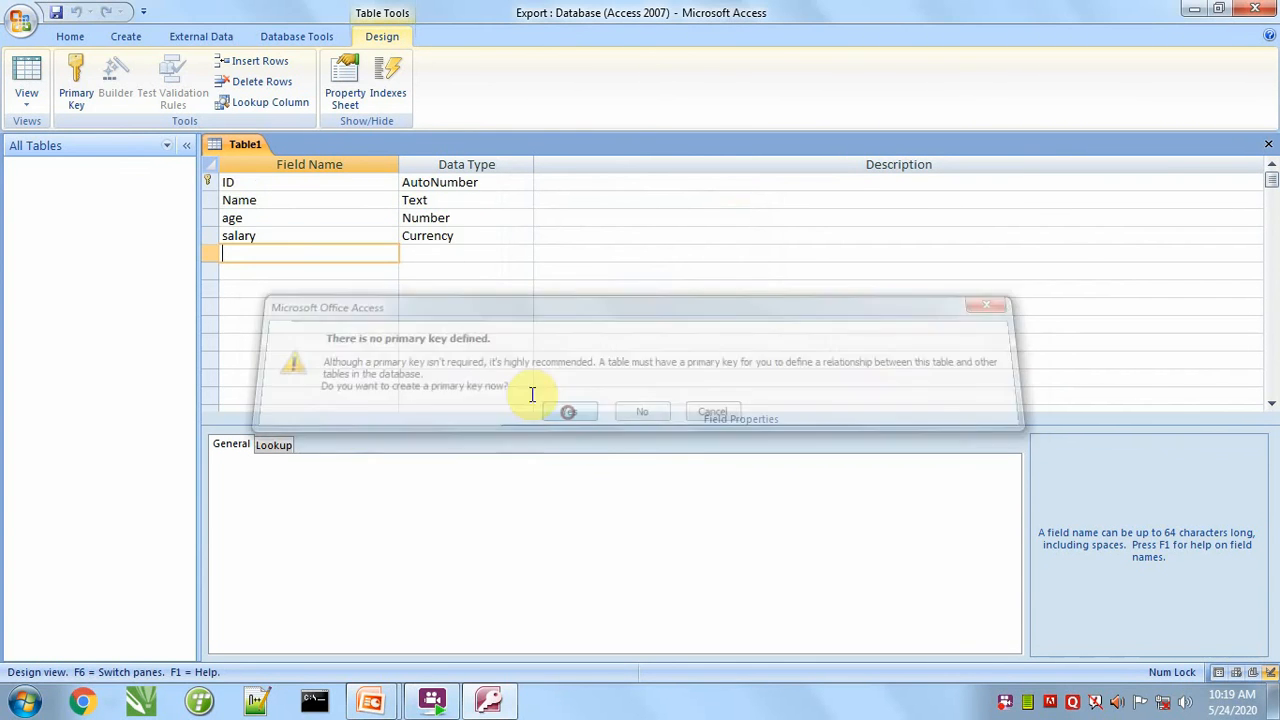
left_click(1268, 144)
- Open Table1 and enter the first record with the person's name, age 25 and salary 48,000
double_click(114, 186)
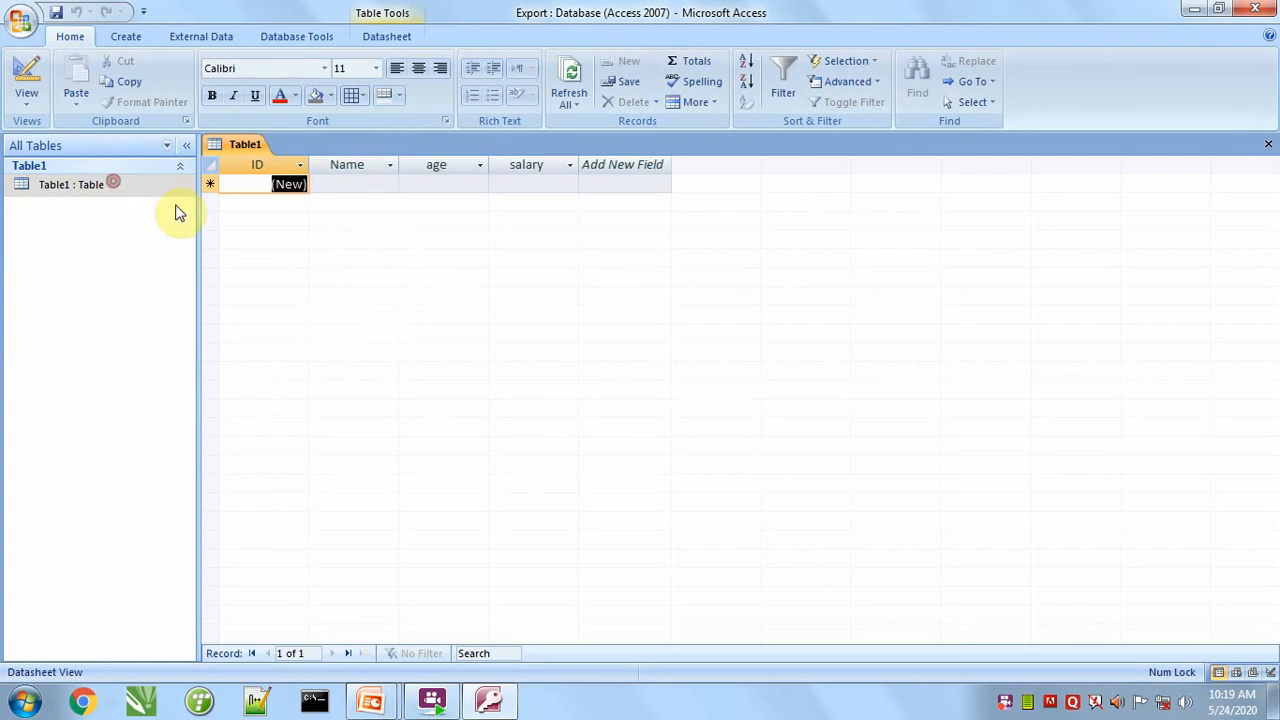
key("Tab")
type("amir")
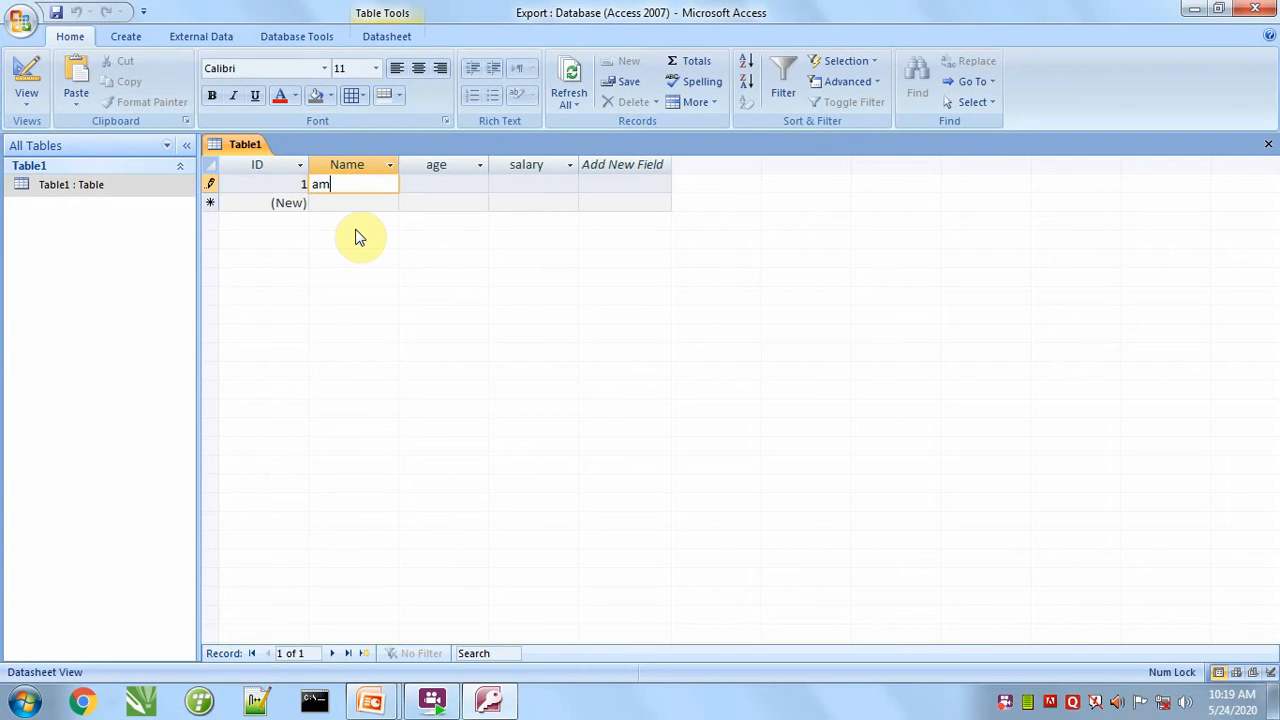
key("Tab")
type("25")
key("Tab")
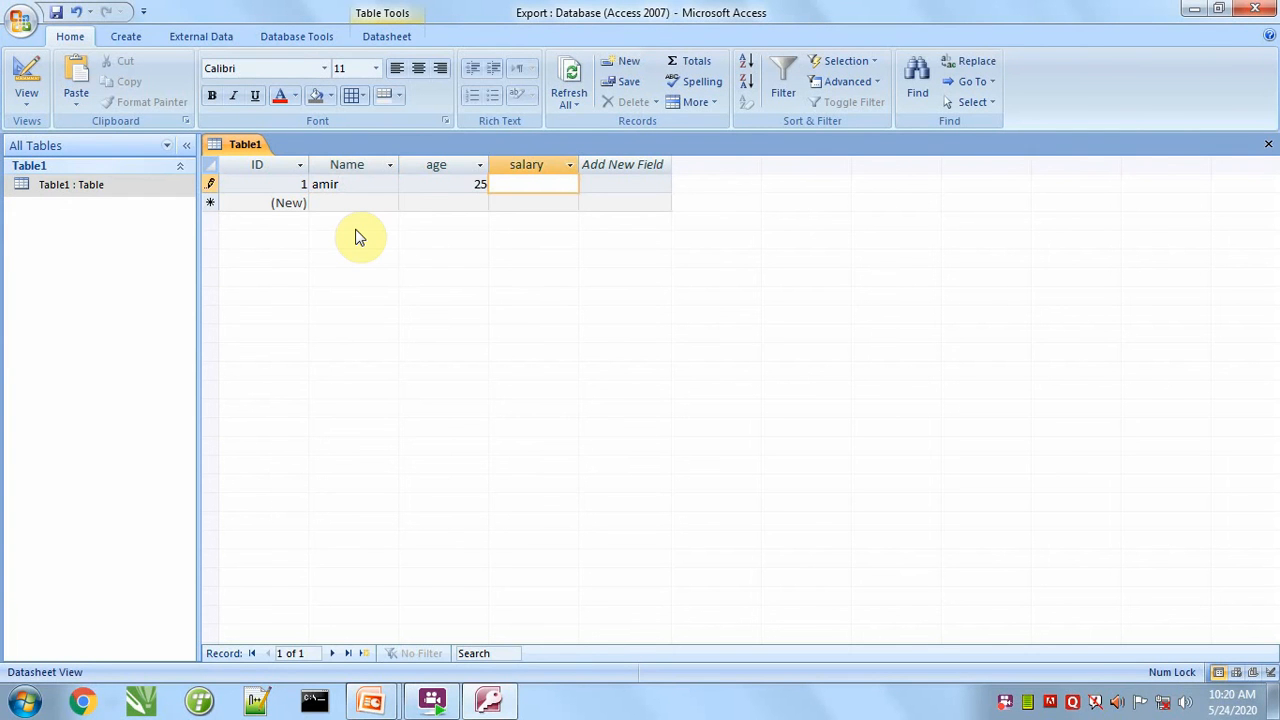
type("48,000")
key("Tab")
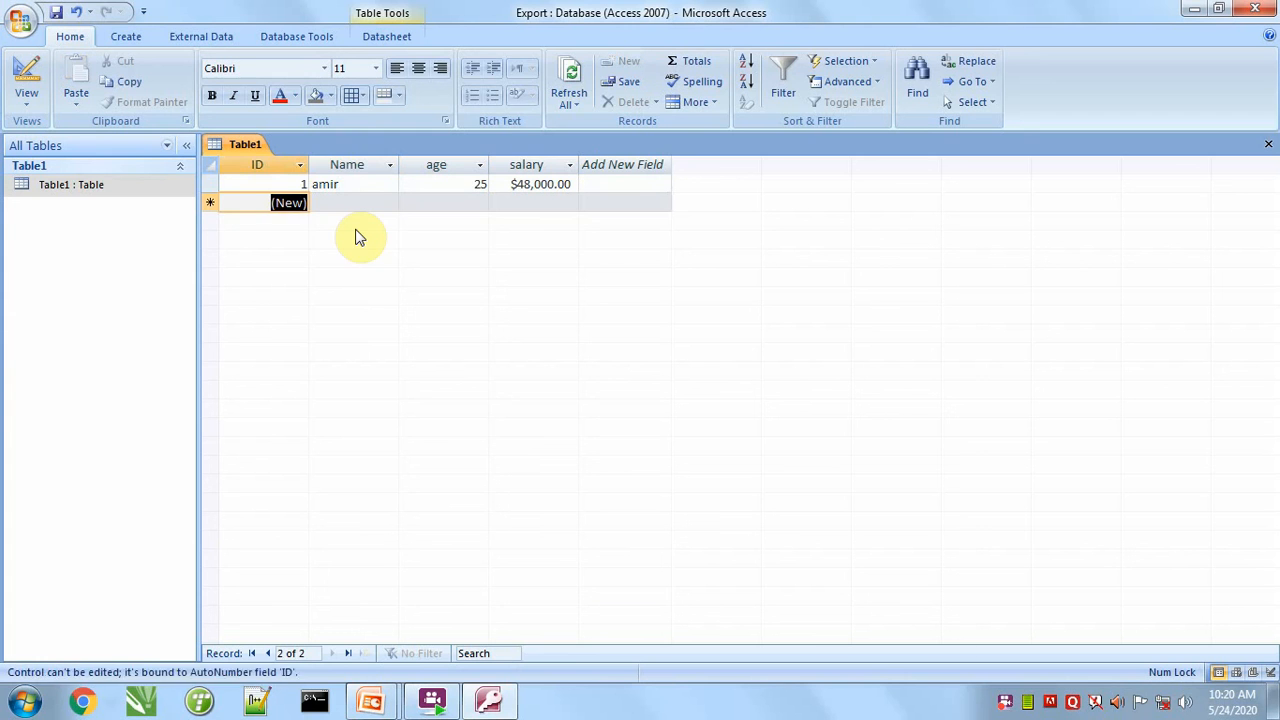
- Enter the second record with the person's name, age 26 and salary 54,554
key("Tab")
type("sagar")
key("Tab")
type("2")
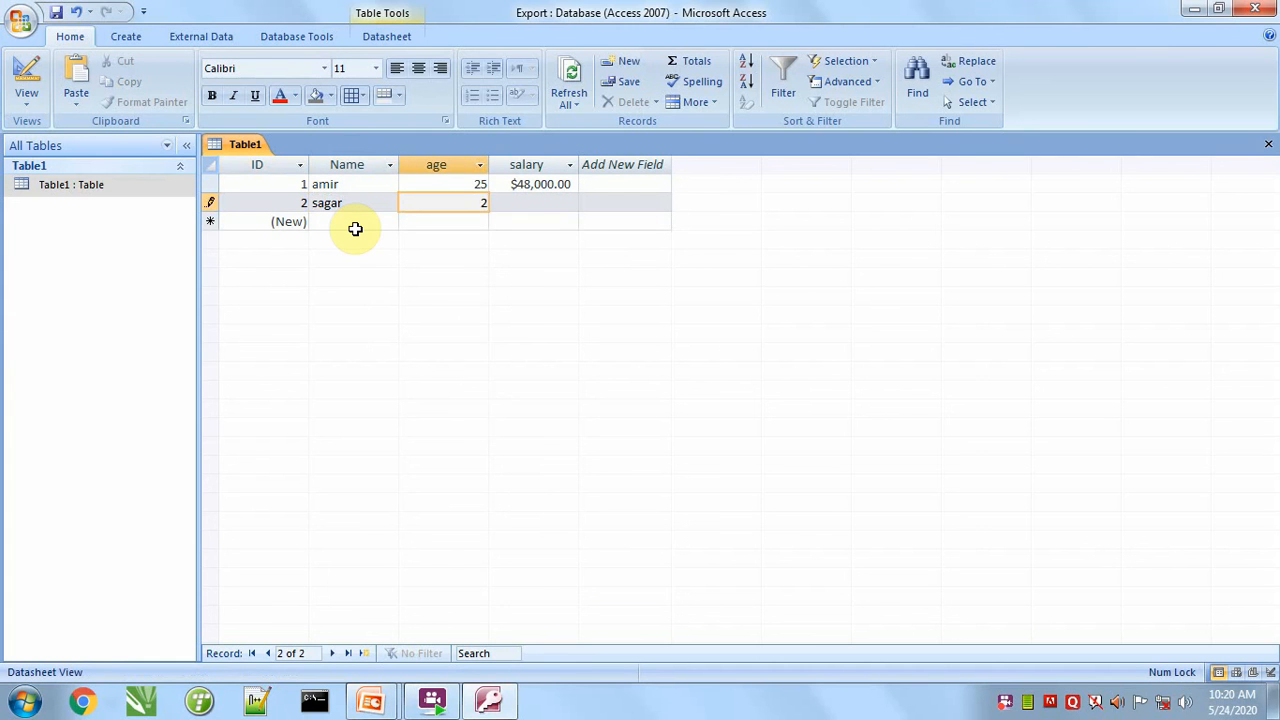
type("6")
key("Tab")
type("54,554")
key("Tab")
- Enter the third record with the person's name, age 21 and salary 545,454, and close the table
key("Tab")
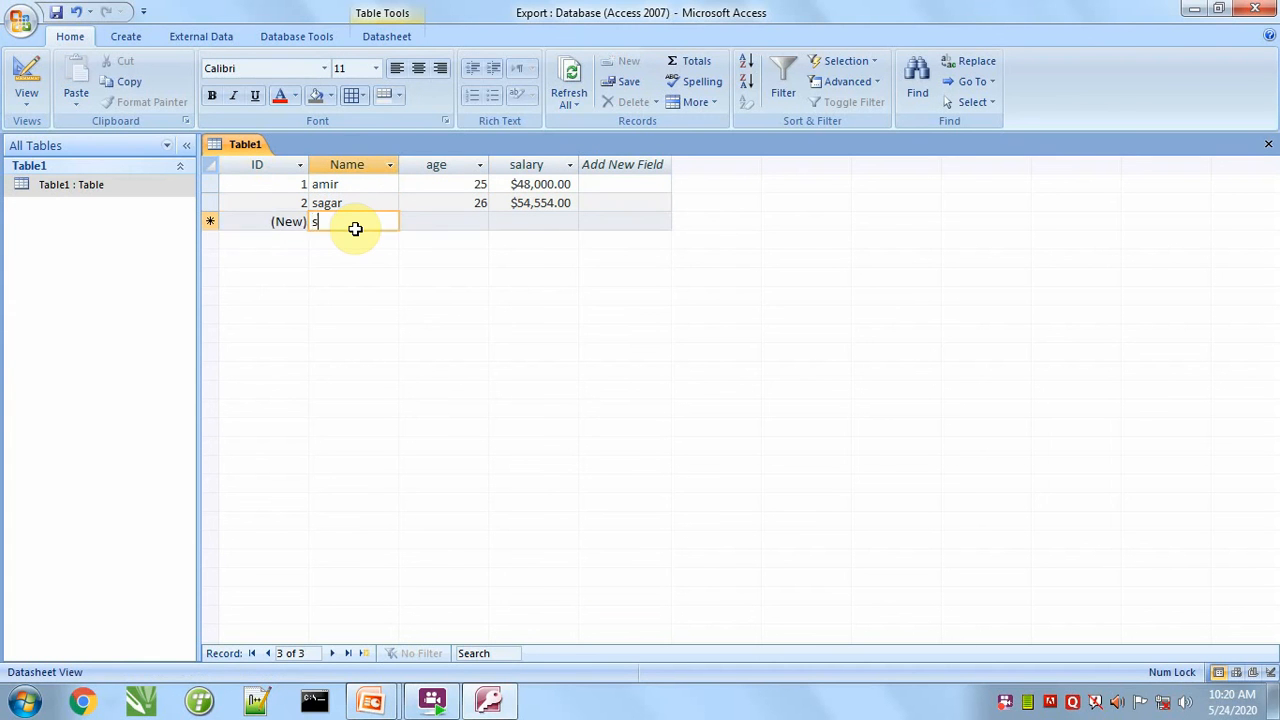
type("sameer")
key("Tab")
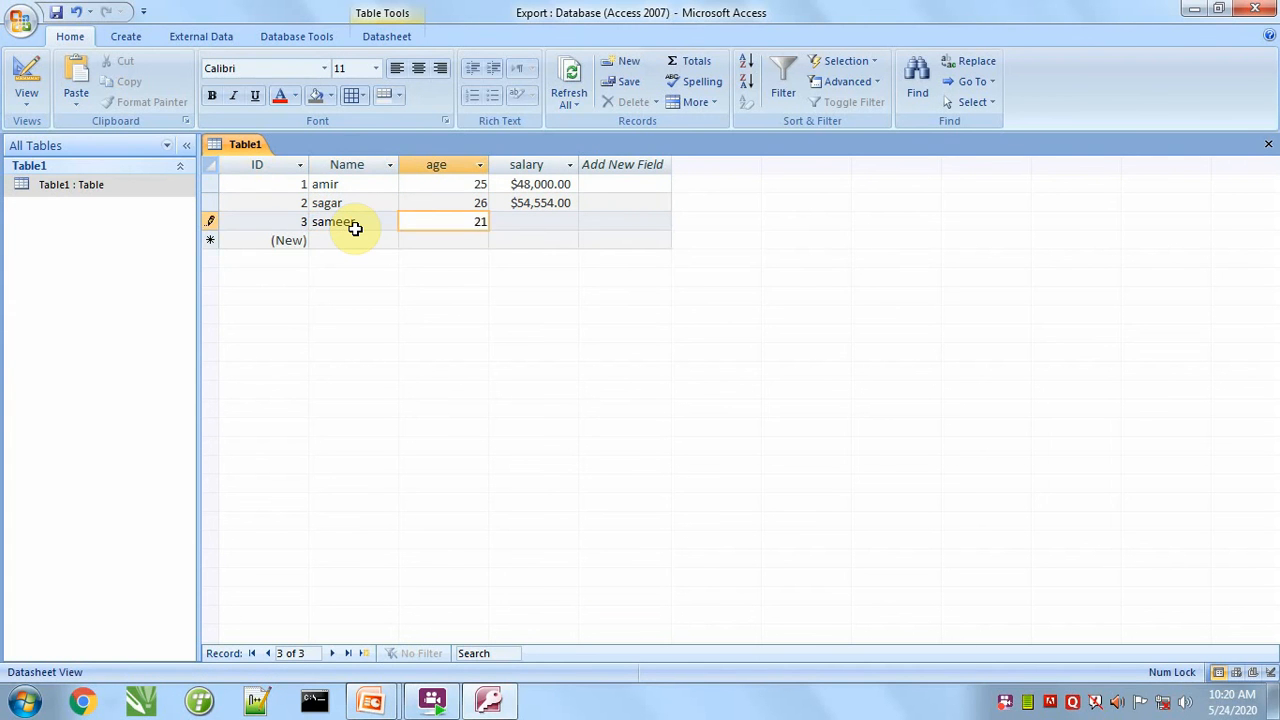
key("Tab")
type("545,454")
key("Tab")
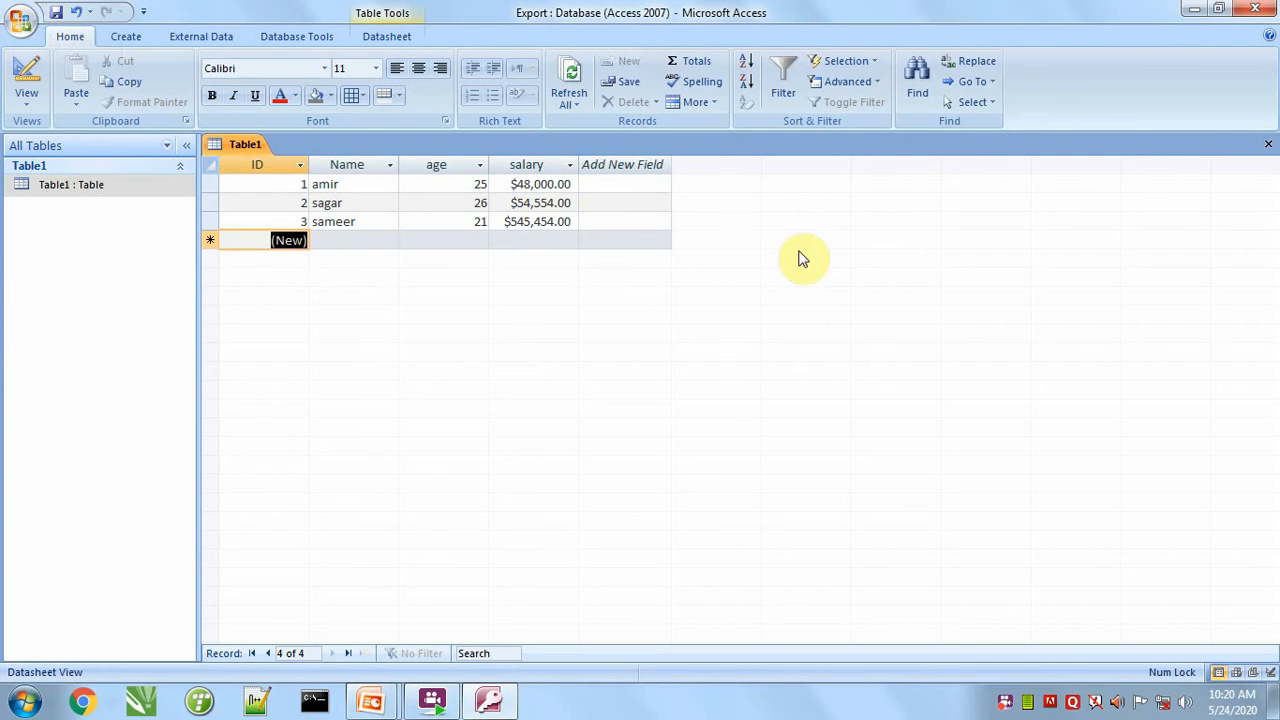
left_click(1268, 145)
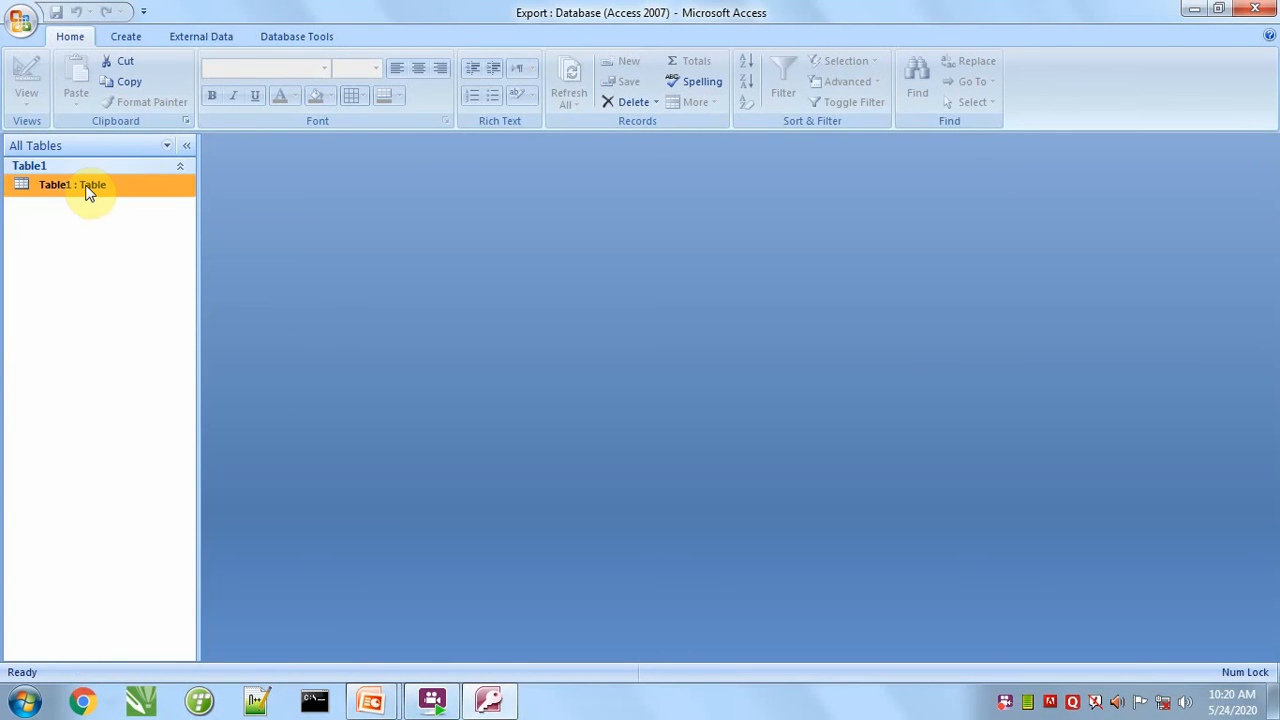
- Start an Excel export of Table1 and set its destination to an Excel Workbook named Excel Table on the Desktop
left_click(208, 41)
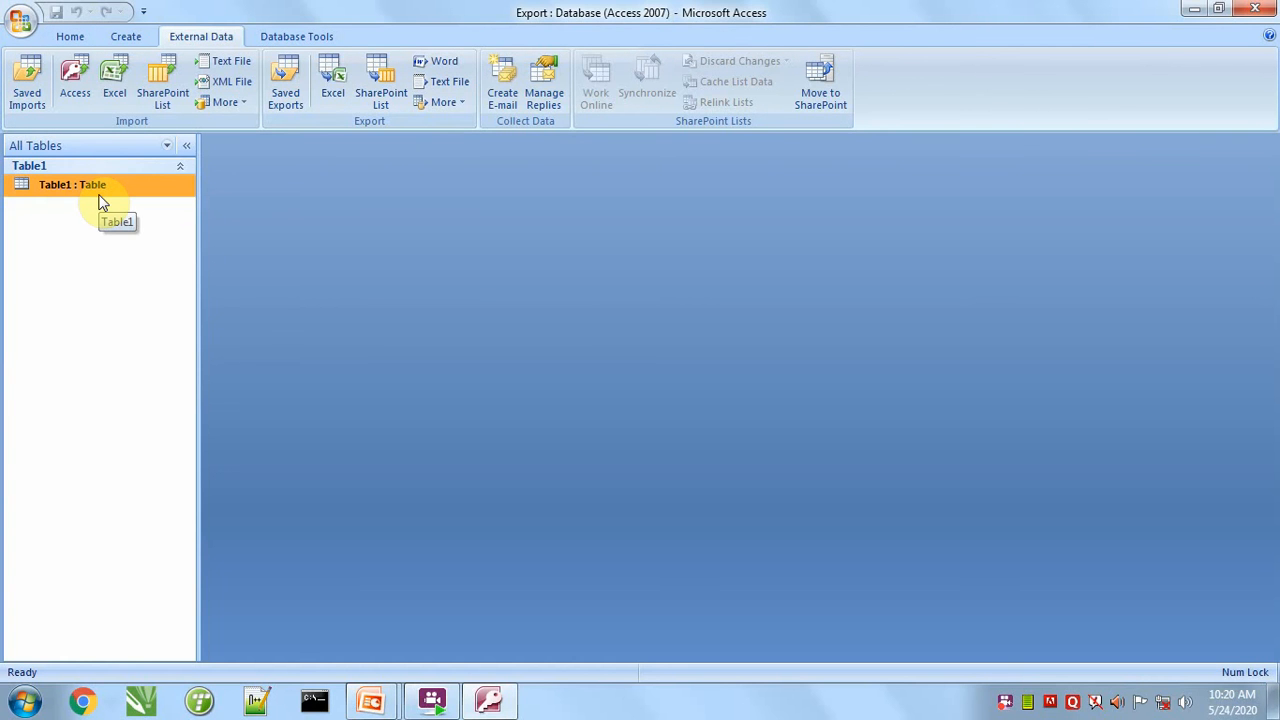
left_click(332, 88)
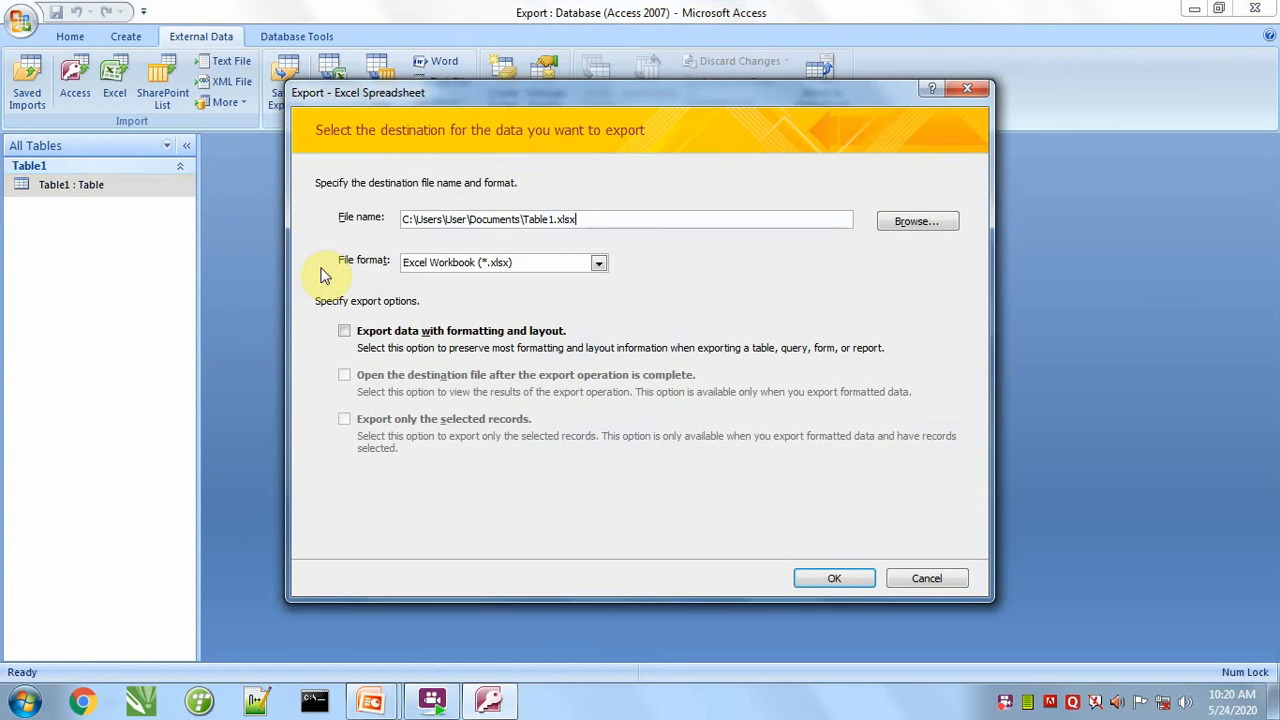
left_click(928, 224)
left_click(376, 248)
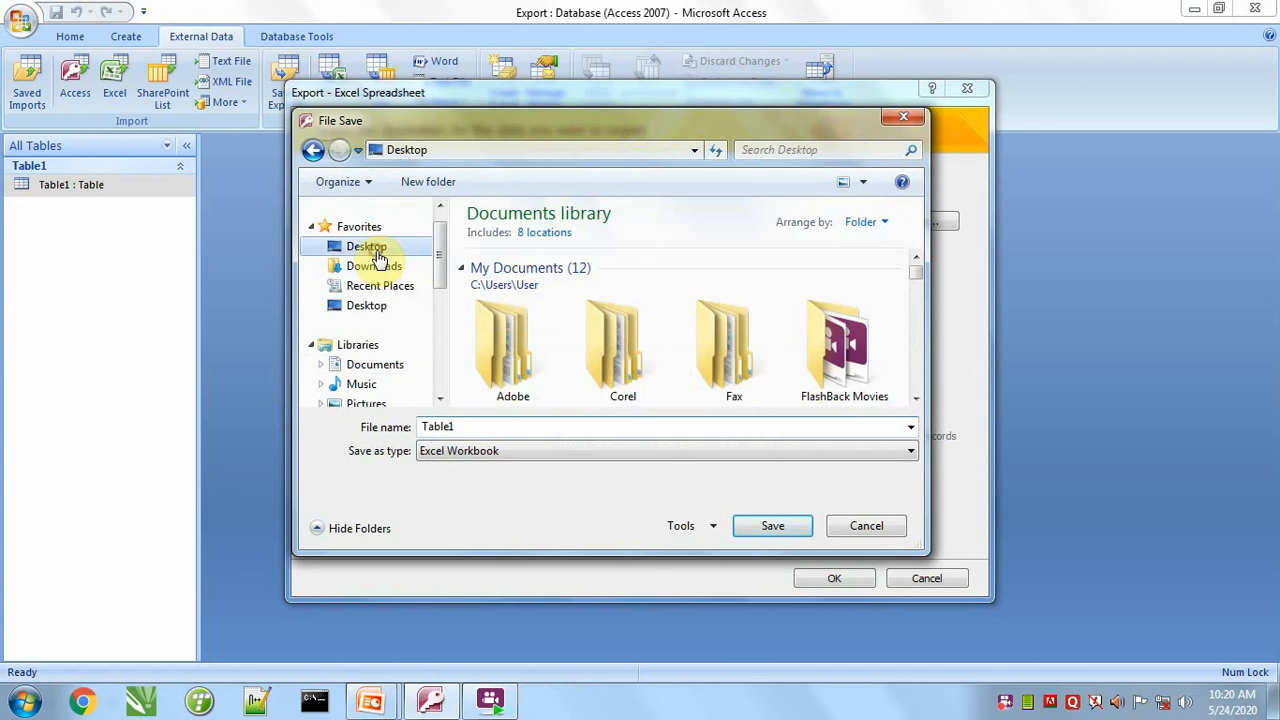
double_click(486, 428)
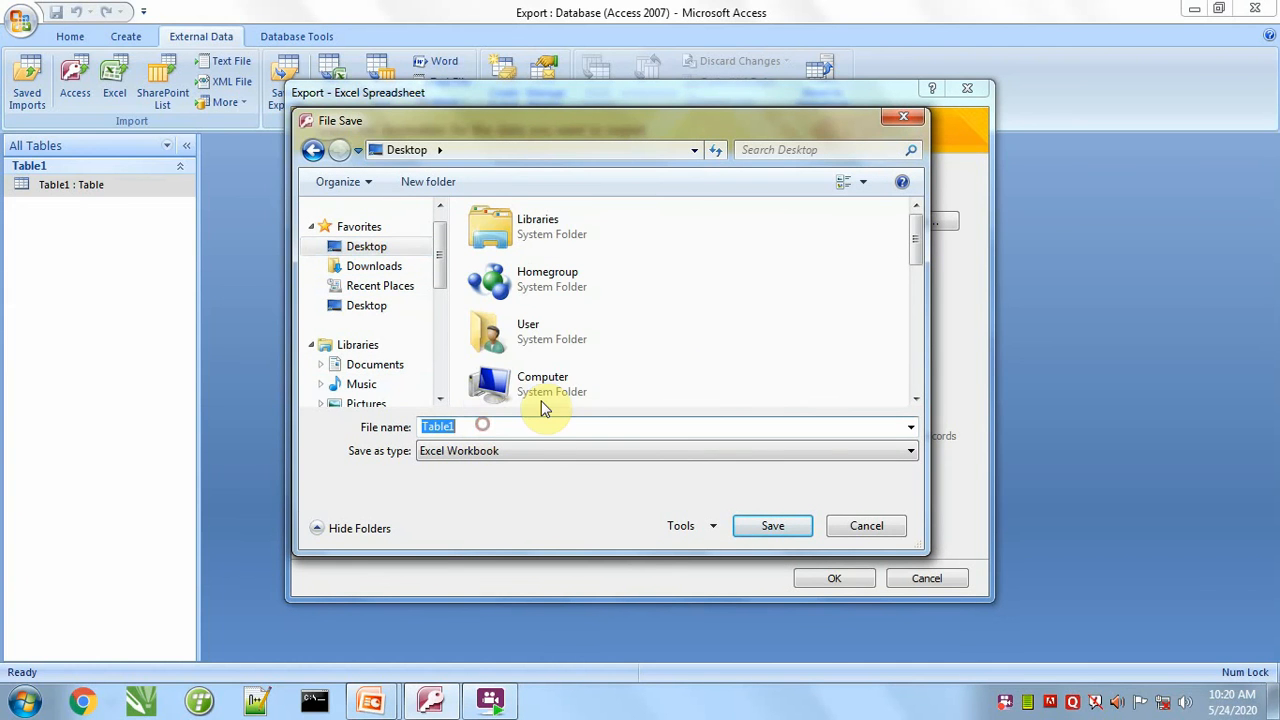
type("Dx")
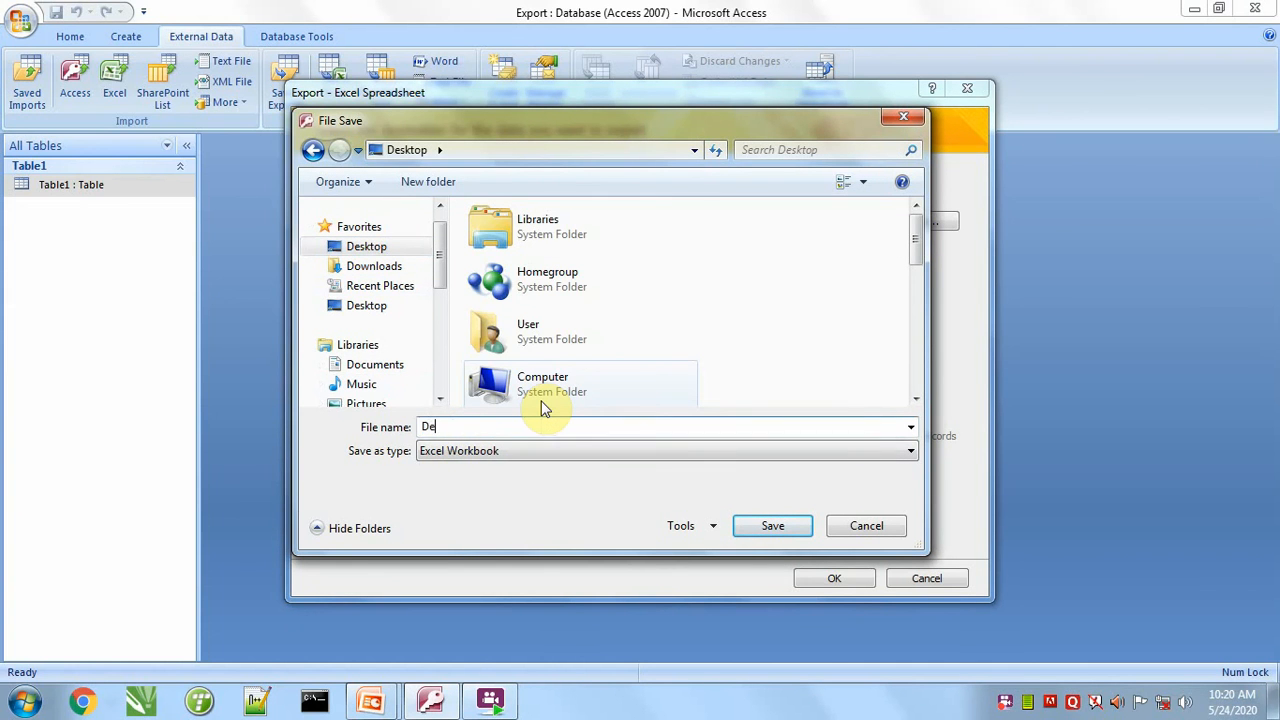
key("BackSpace")
key("BackSpace")
type("E")
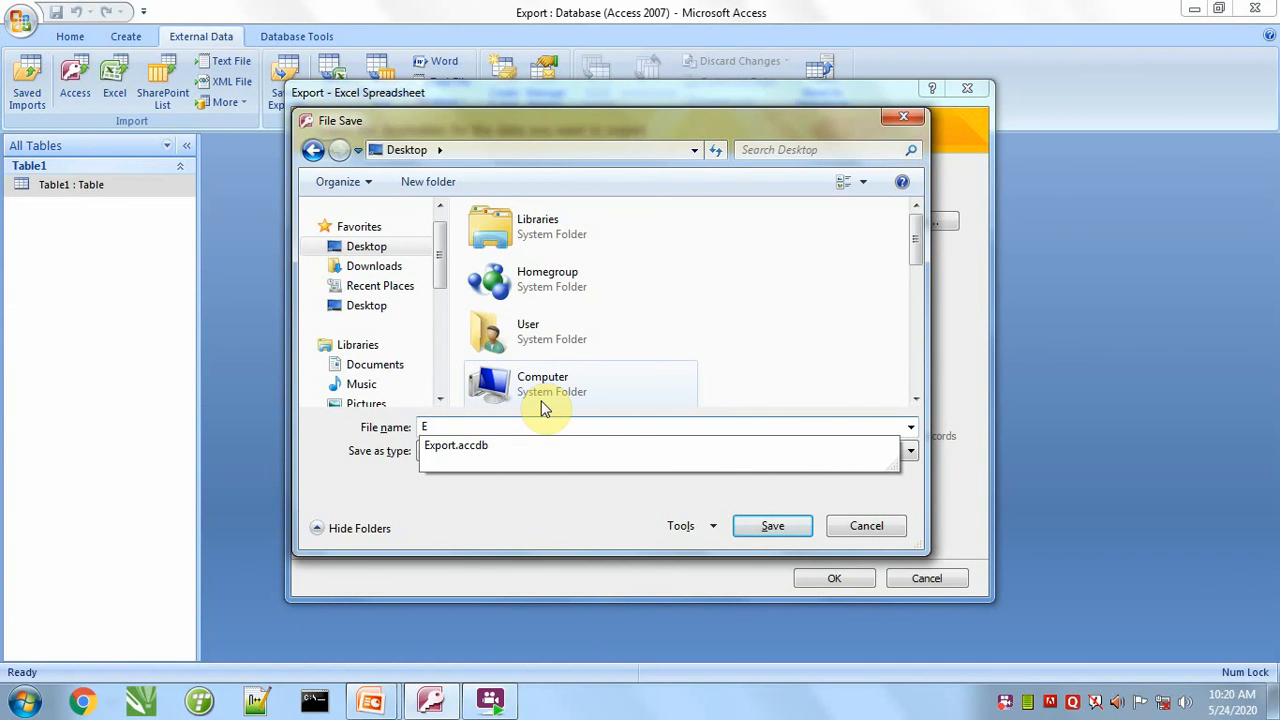
type("xcel Table")
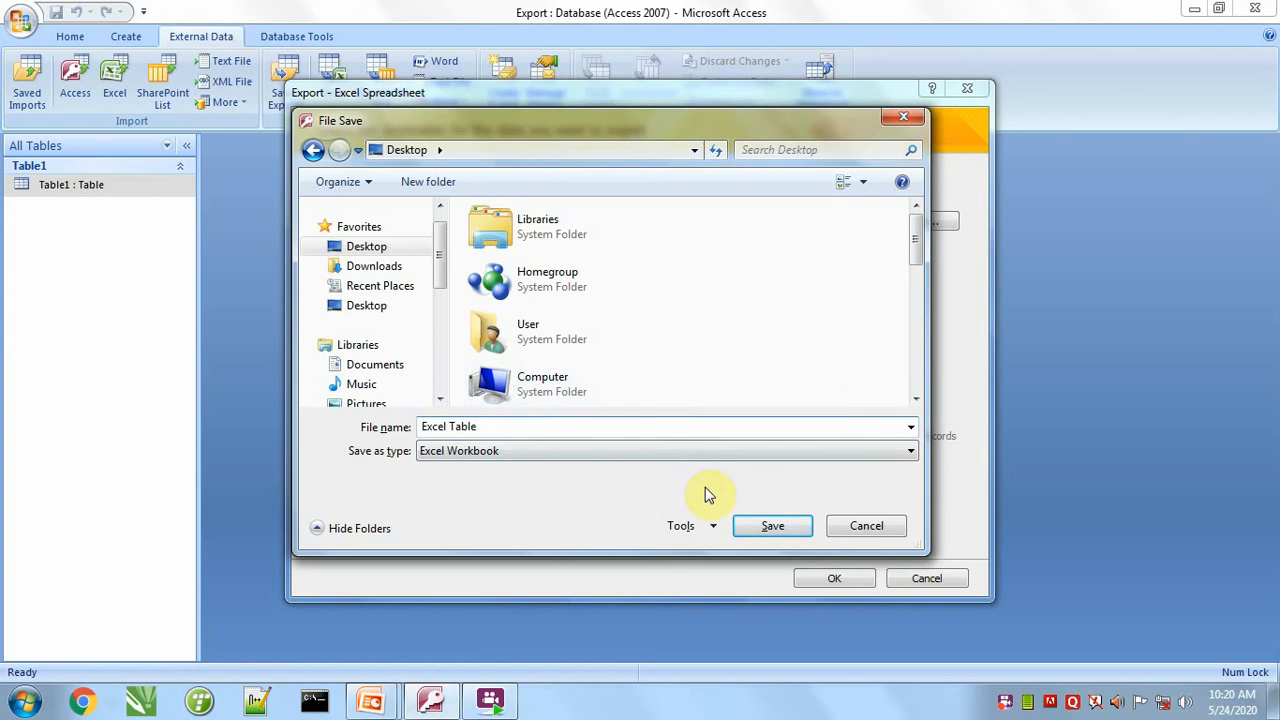
left_click(772, 526)
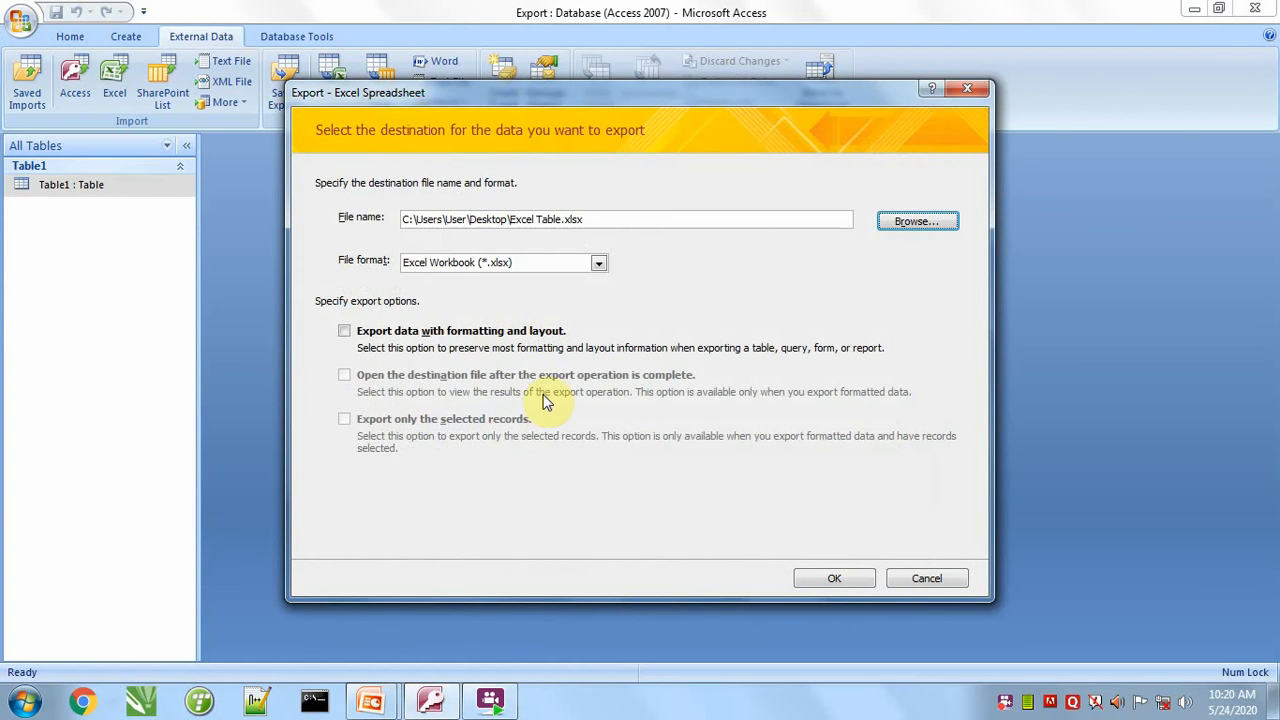
- Export the table with formatting and layout, opening the destination file once the export is complete
left_click(345, 332)
left_click(346, 375)
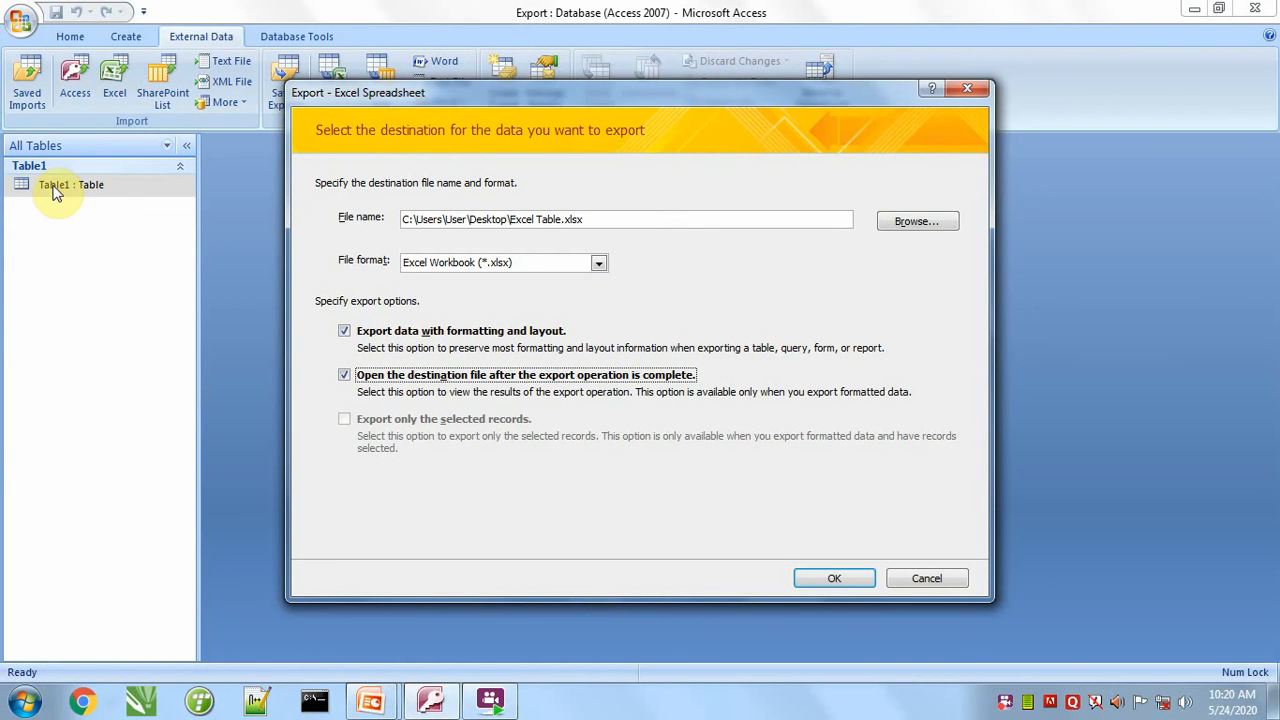
left_click(818, 578)
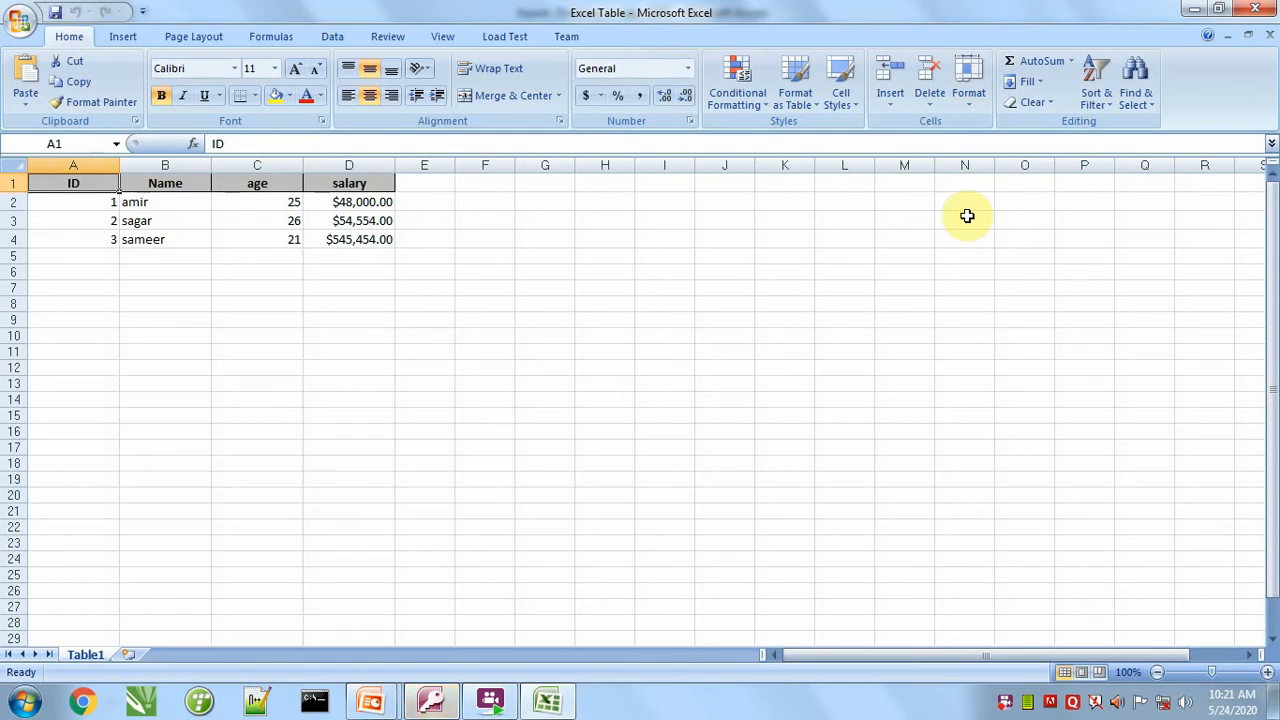
- Close the exported workbook in Excel and save the export steps in Access under the suggested name
left_click(1255, 9)
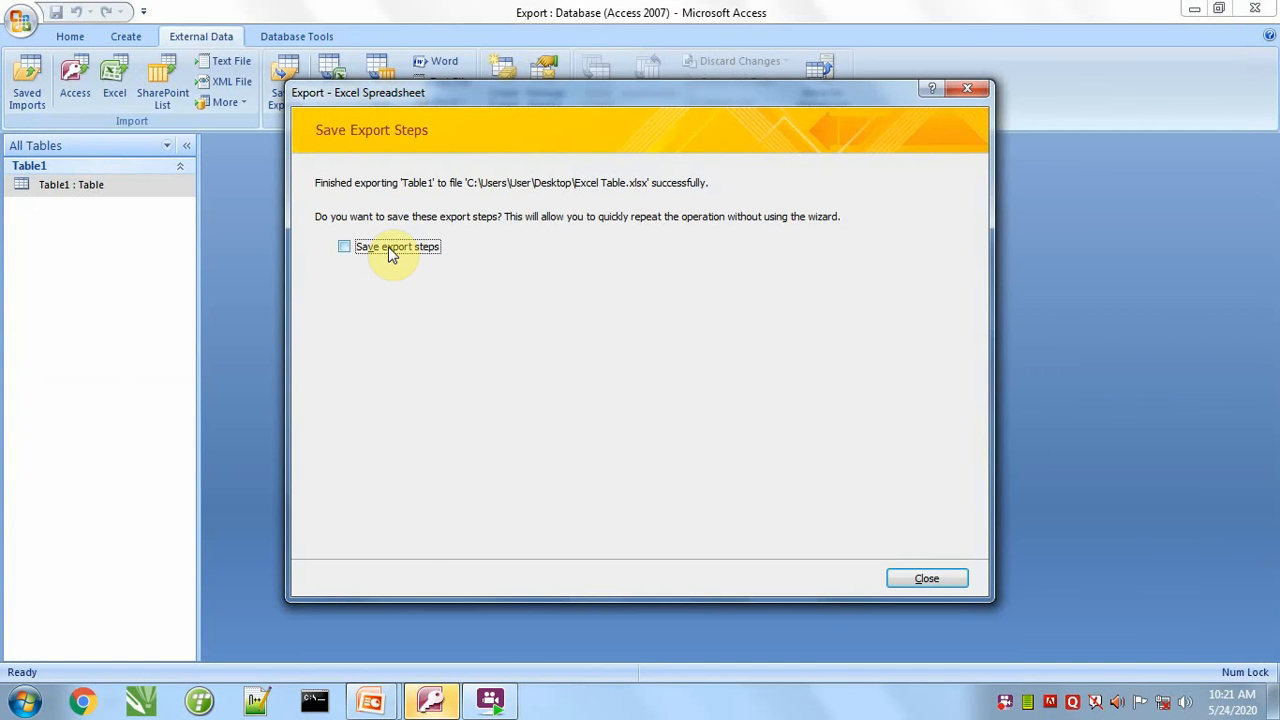
left_click(390, 251)
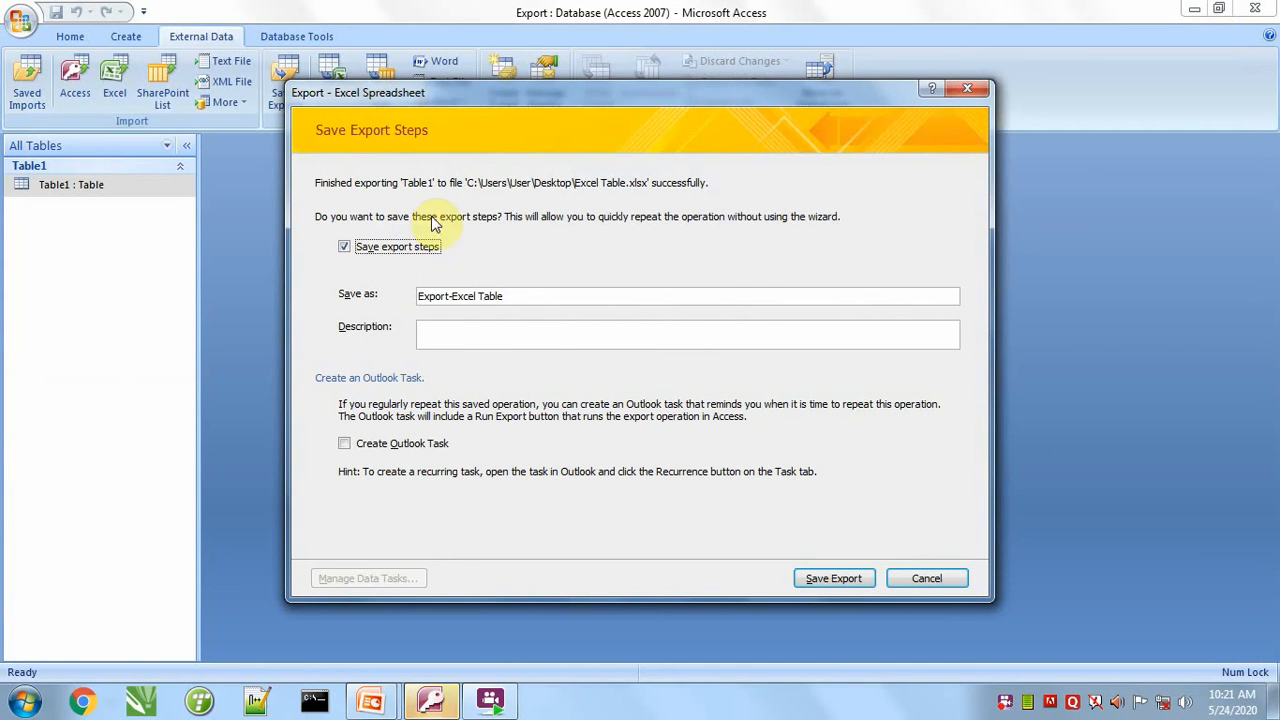
left_click(852, 584)
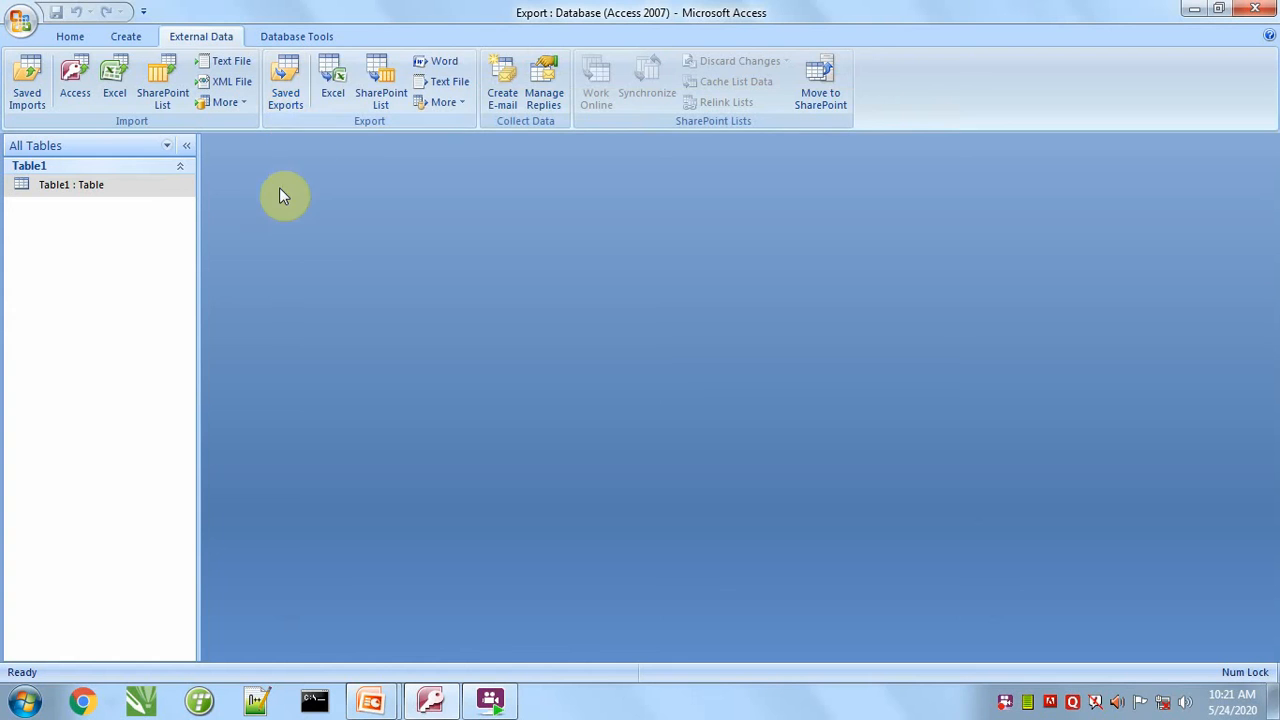
- Open the saved exports list in Access, and delete the Excel Table workbook from the Desktop
left_click(290, 95)
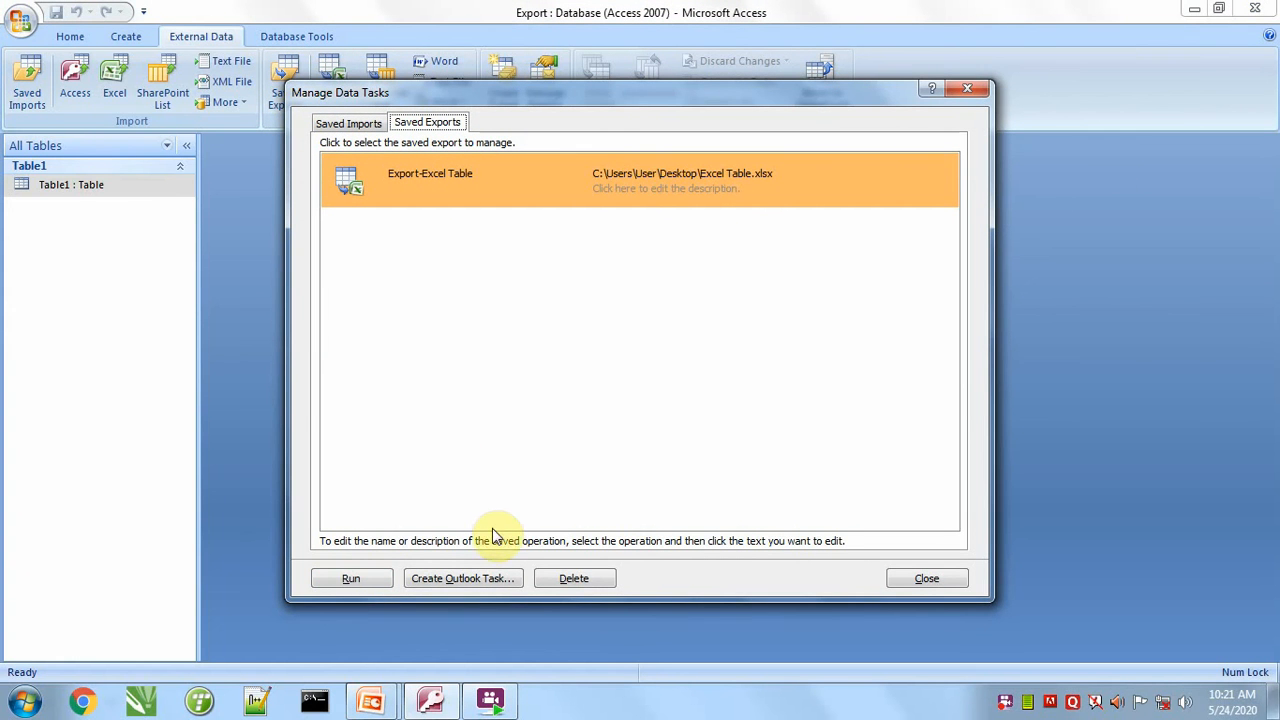
key("alt+Tab")
key("alt+Tab")
key("alt+Tab")
key("alt+Tab")
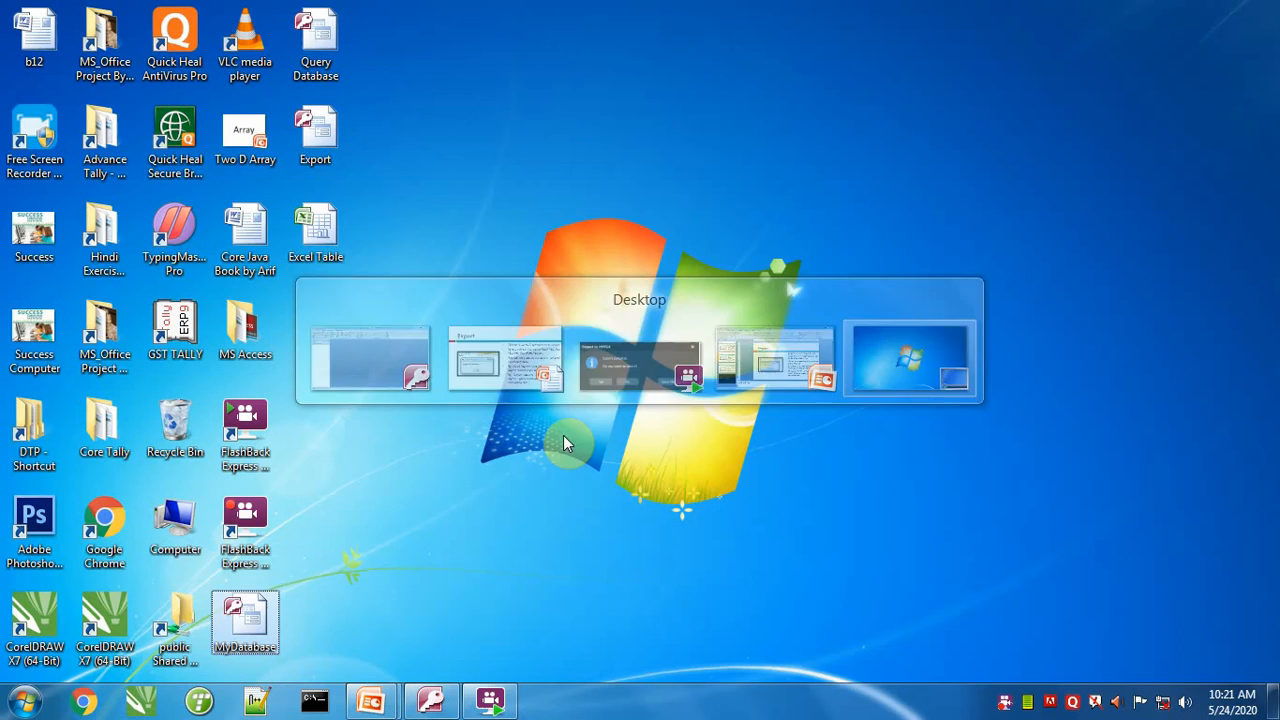
left_click(333, 250)
key("Delete")
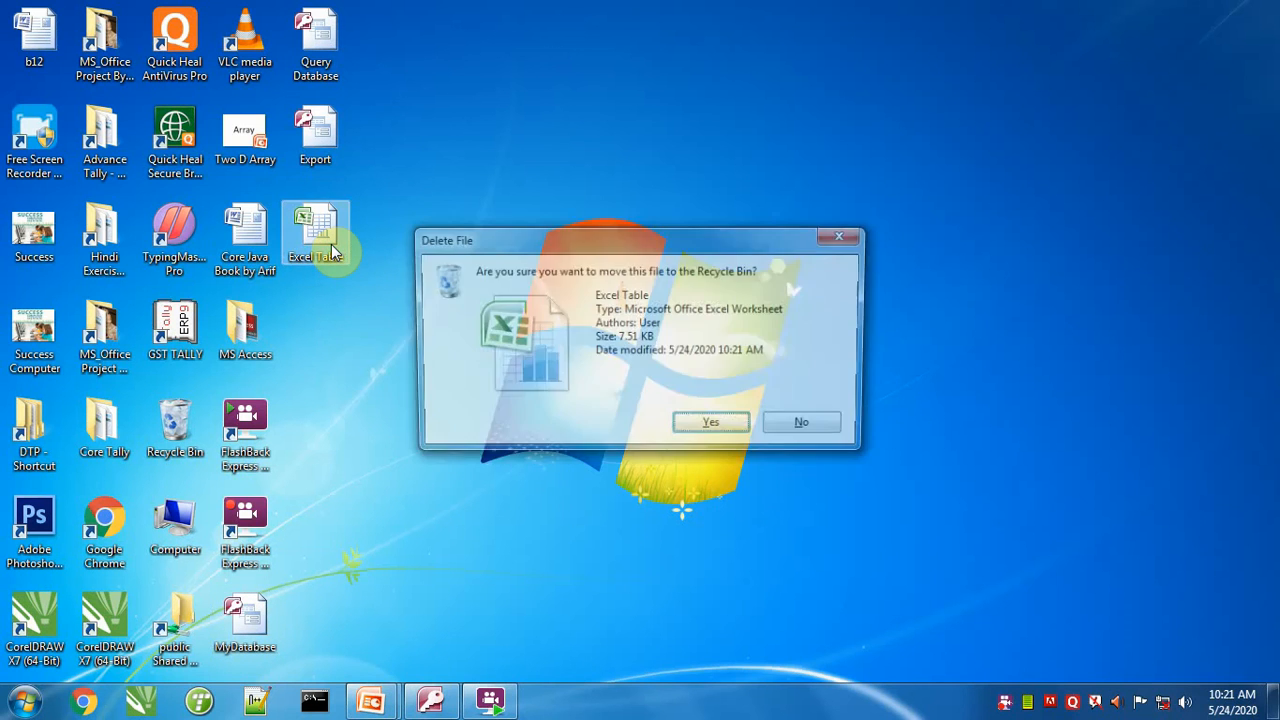
key("Return")
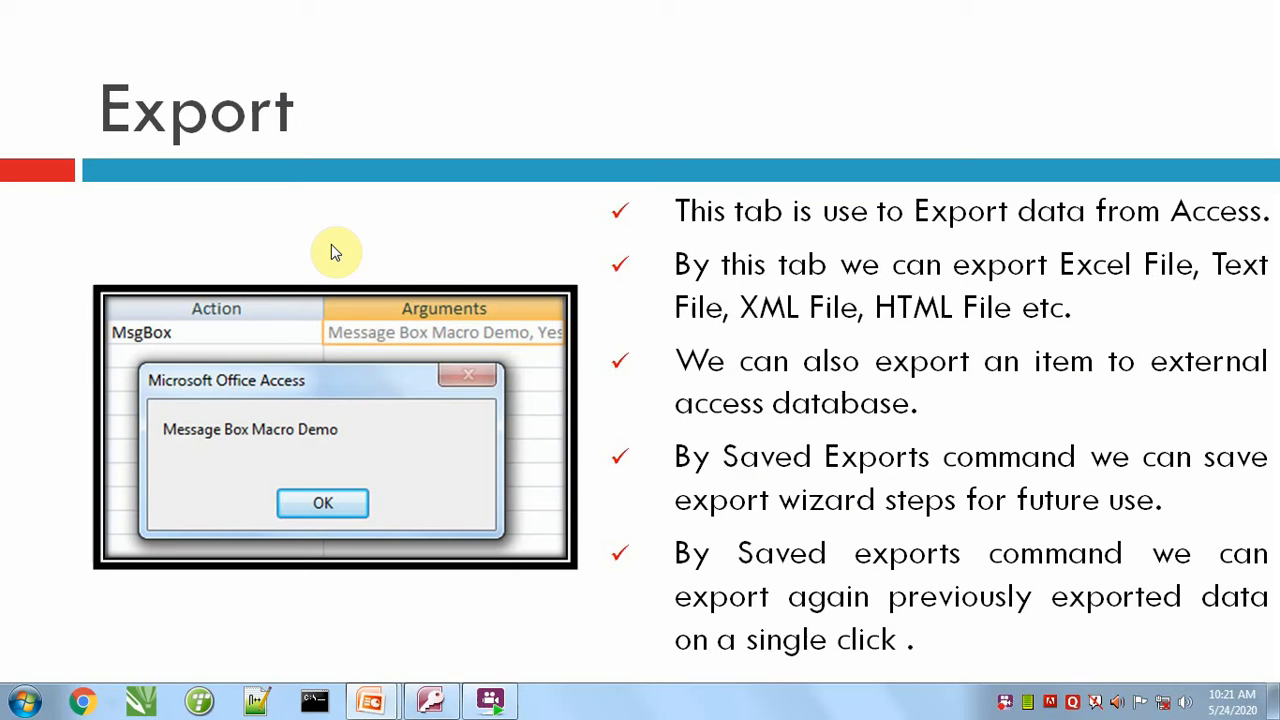
- Return to Access, run the saved Export-Excel Table operation, and close the resulting workbook and the saved exports list
key("alt+Tab")
key("alt+Tab")
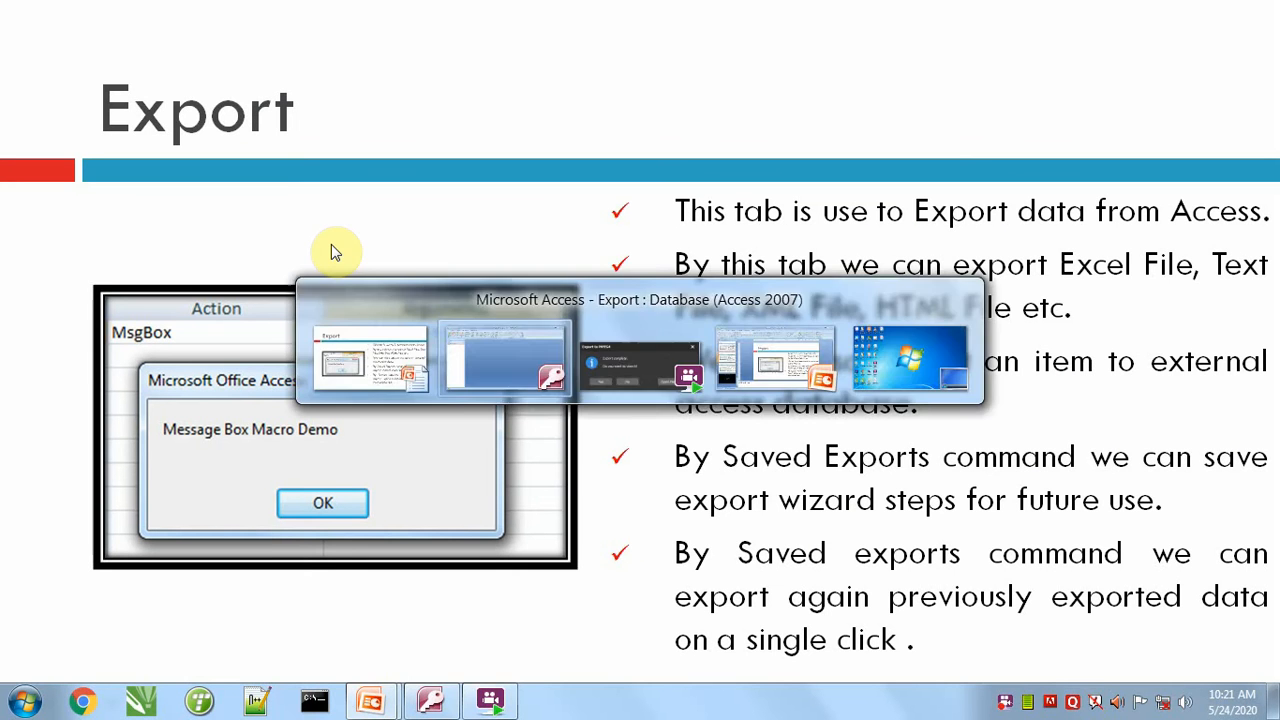
left_click(604, 391)
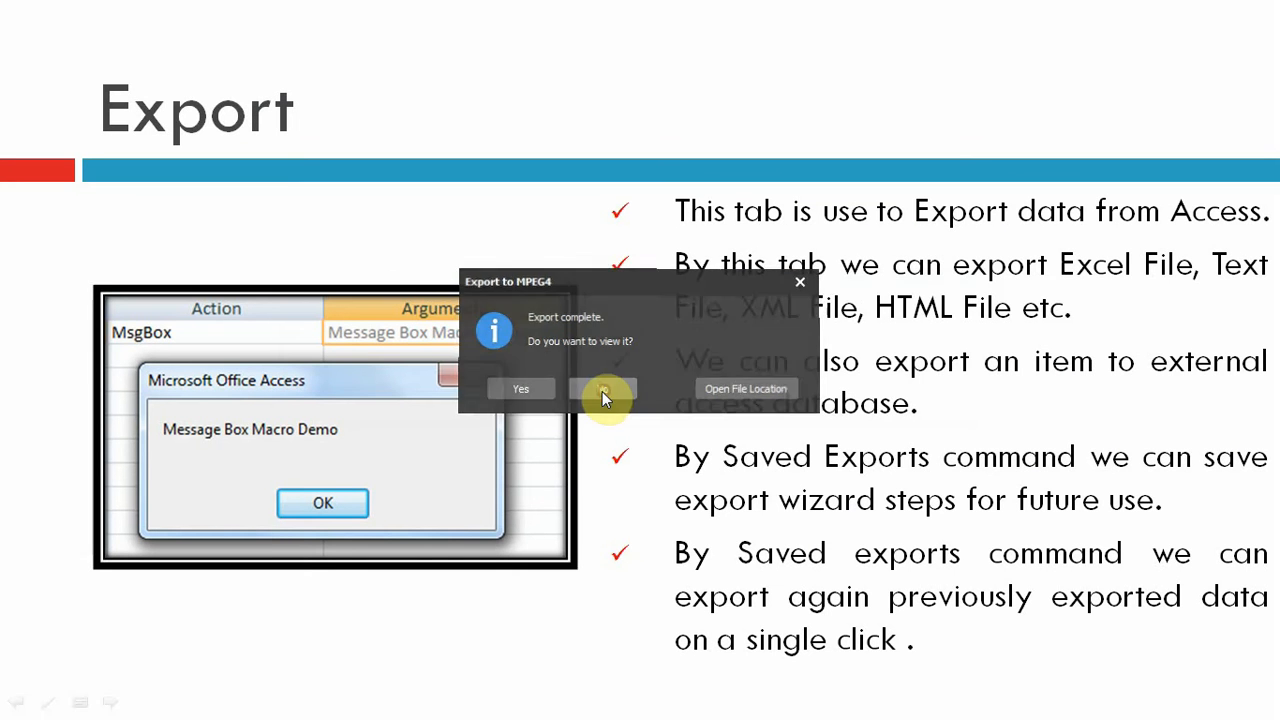
key("alt+Tab")
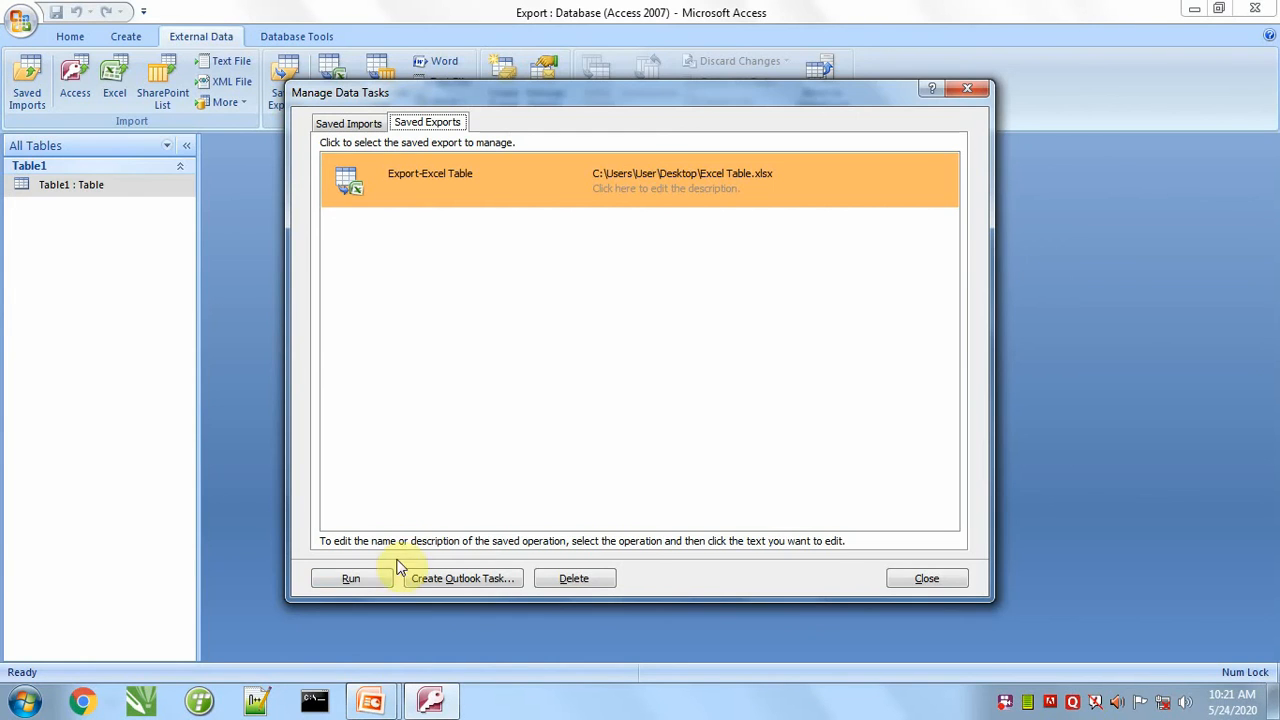
left_click(355, 575)
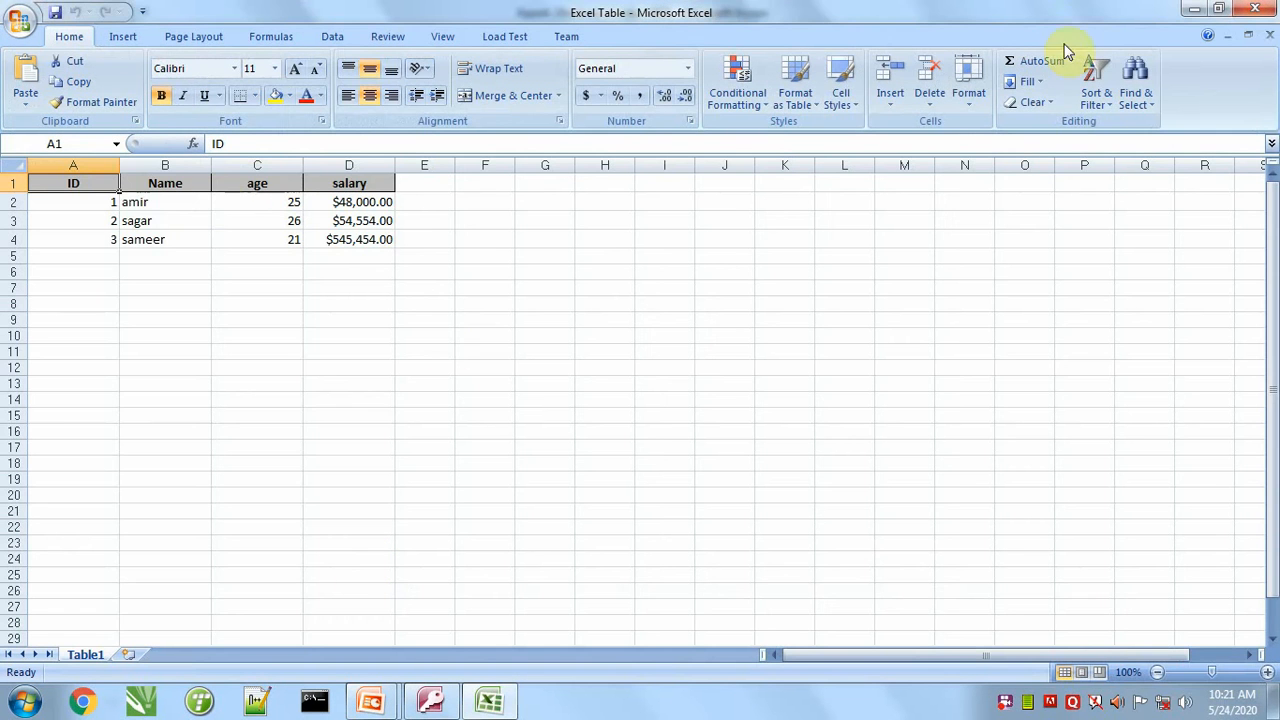
left_click(1255, 9)
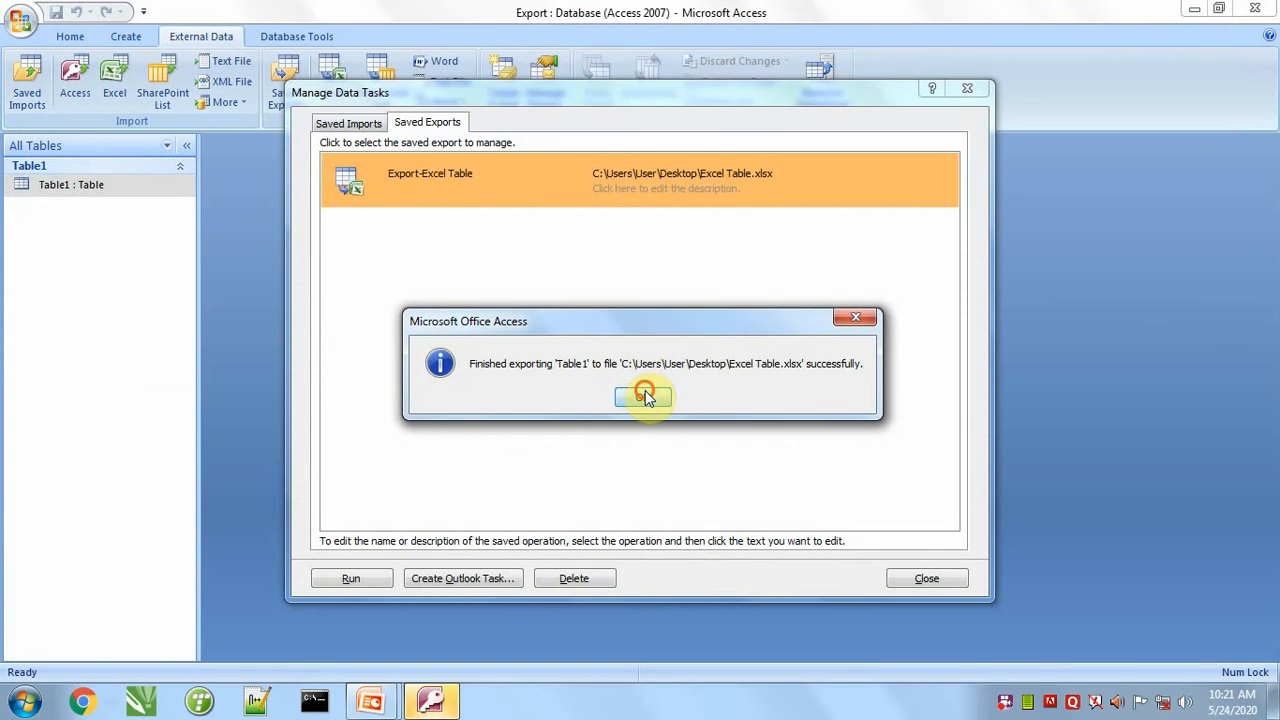
left_click(645, 397)
left_click(943, 580)
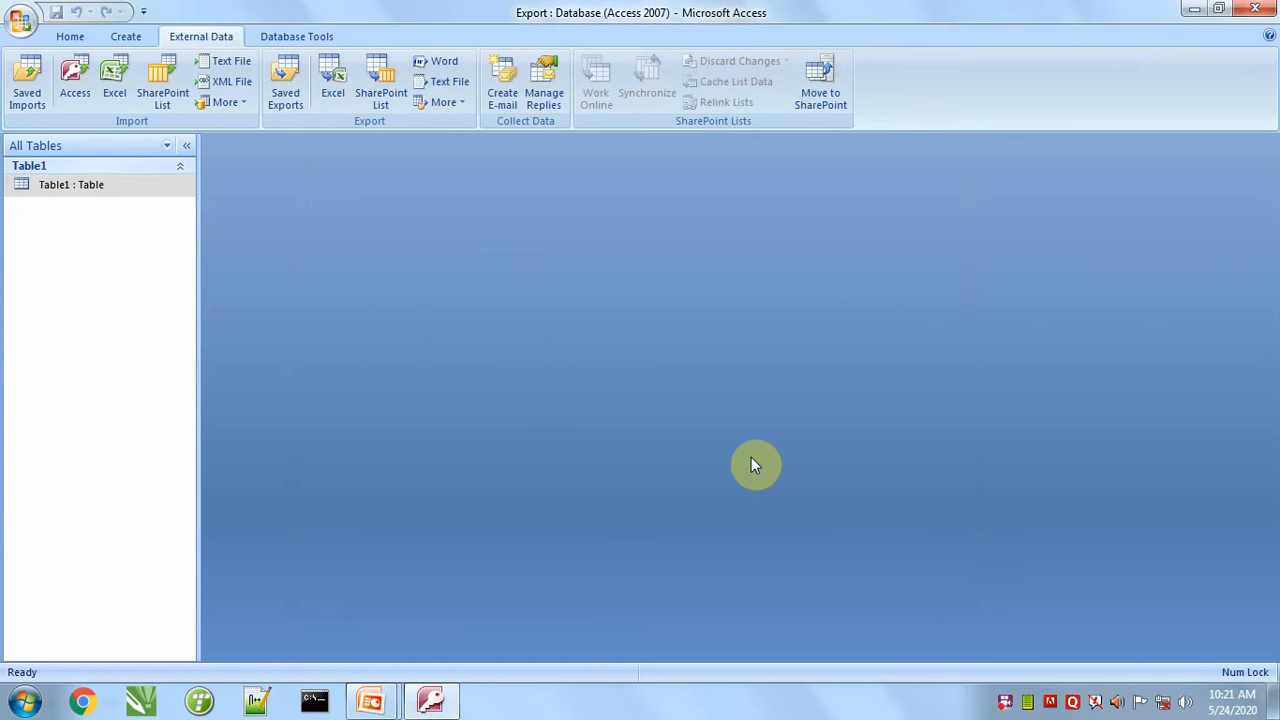
- Check the Desktop for the re-exported Excel Table file and view the Word export options for Table1 in Access
key("alt+Tab")
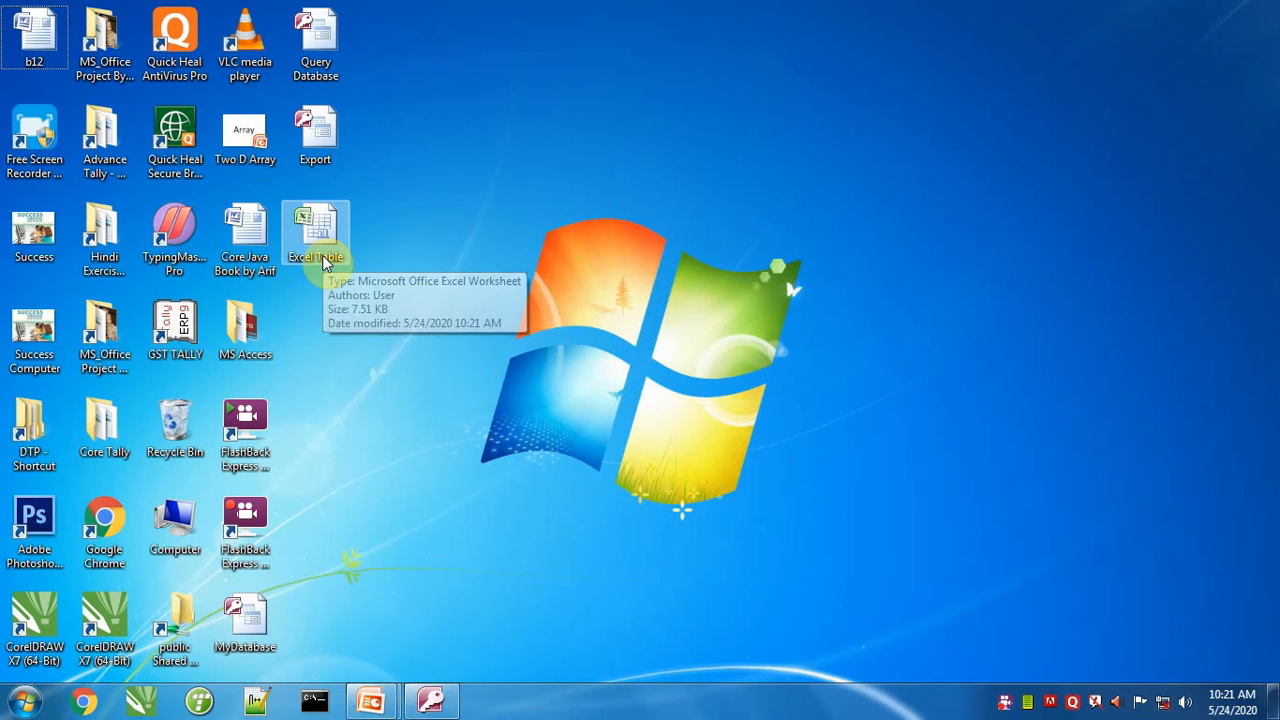
left_click(431, 700)
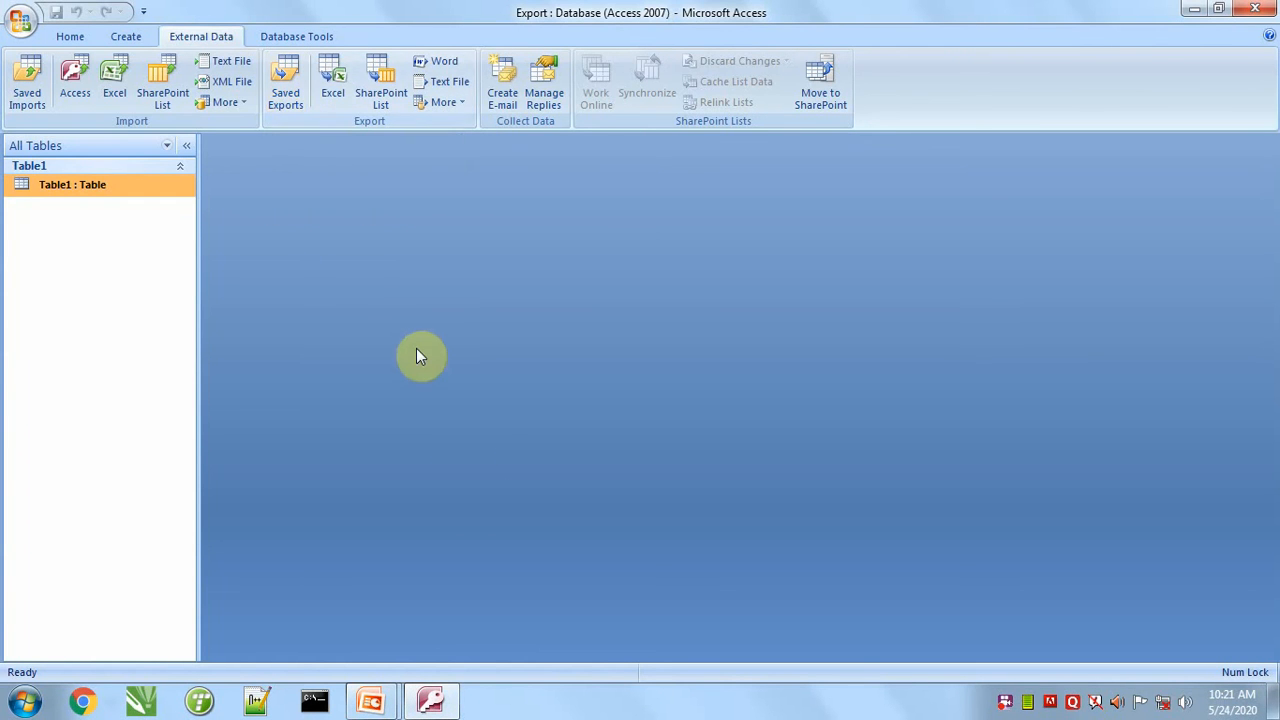
left_click(441, 62)
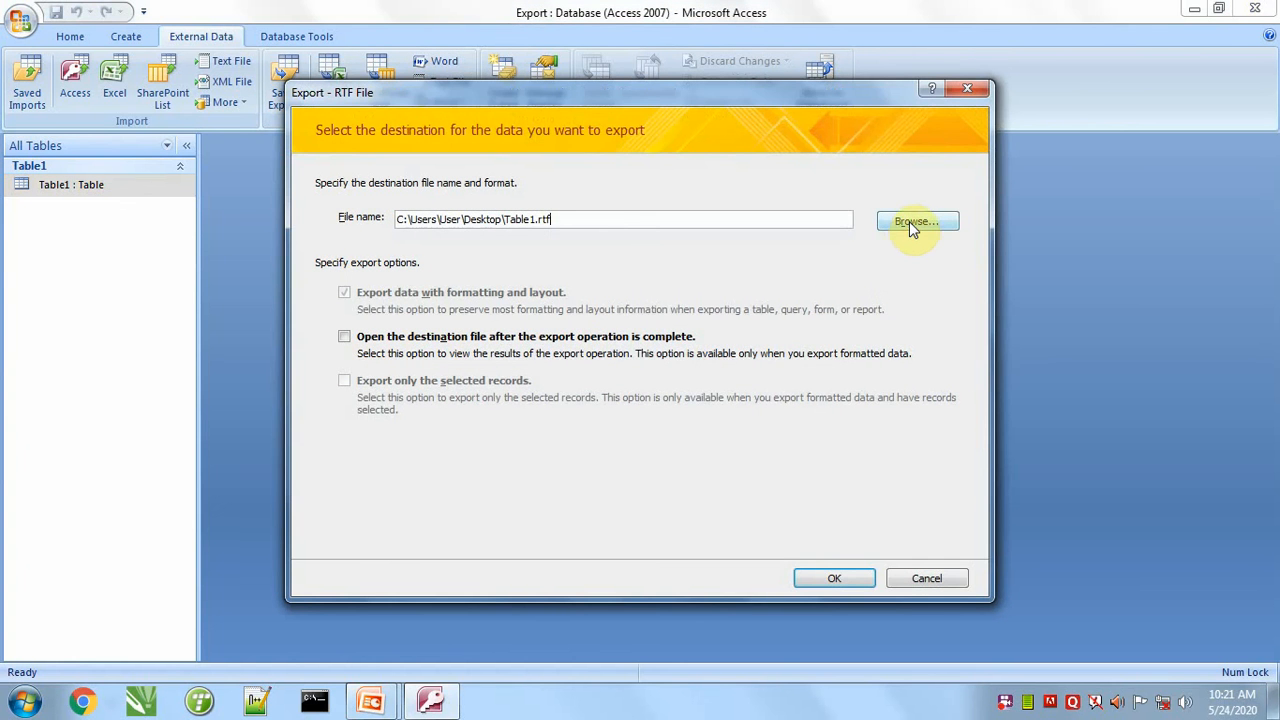
left_click(968, 88)
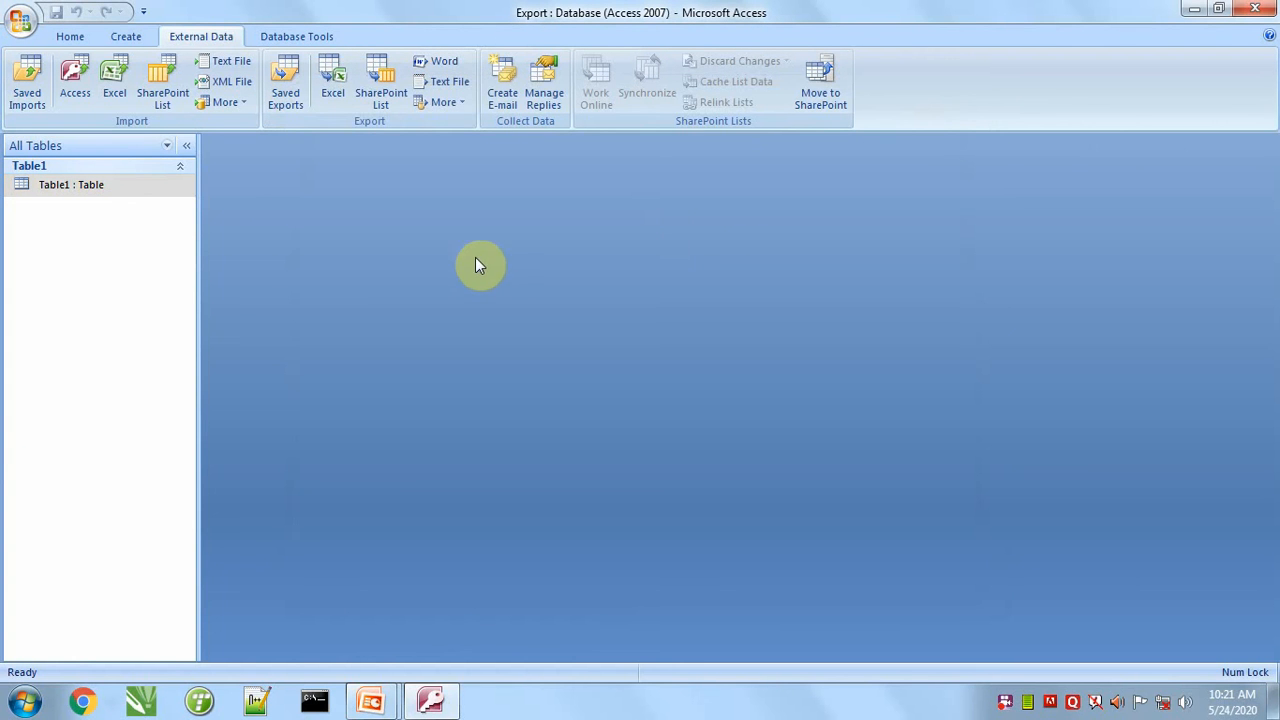
- Export Table1 without formatting to an Excel Workbook named Excel File 2 on the Desktop, without saving the export steps
left_click(335, 95)
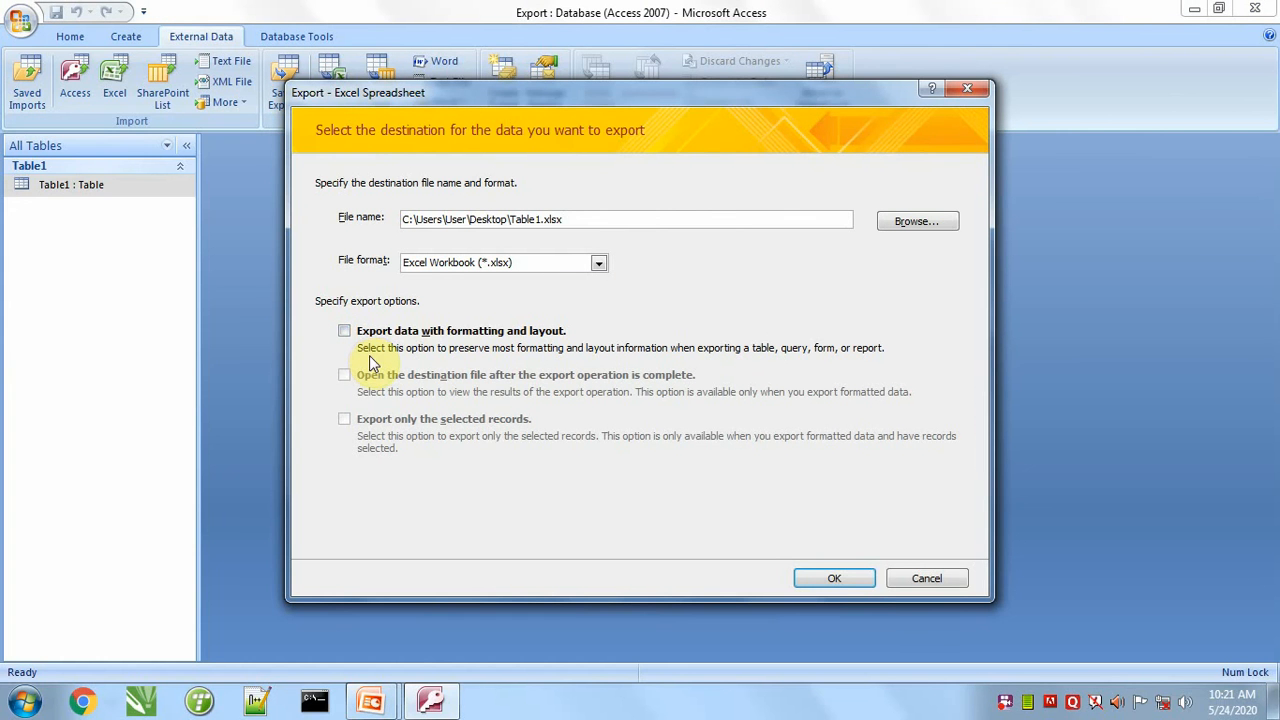
left_click(938, 222)
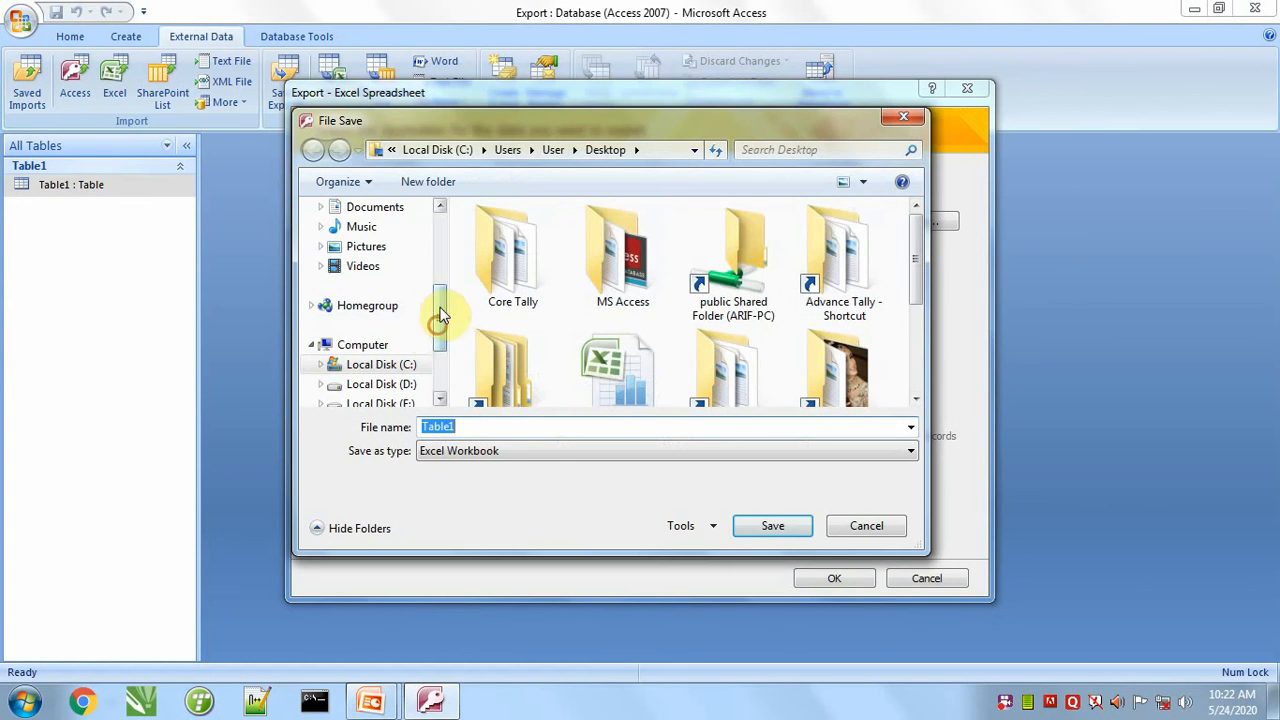
scroll(441, 316, "up", 3)
left_click(340, 274)
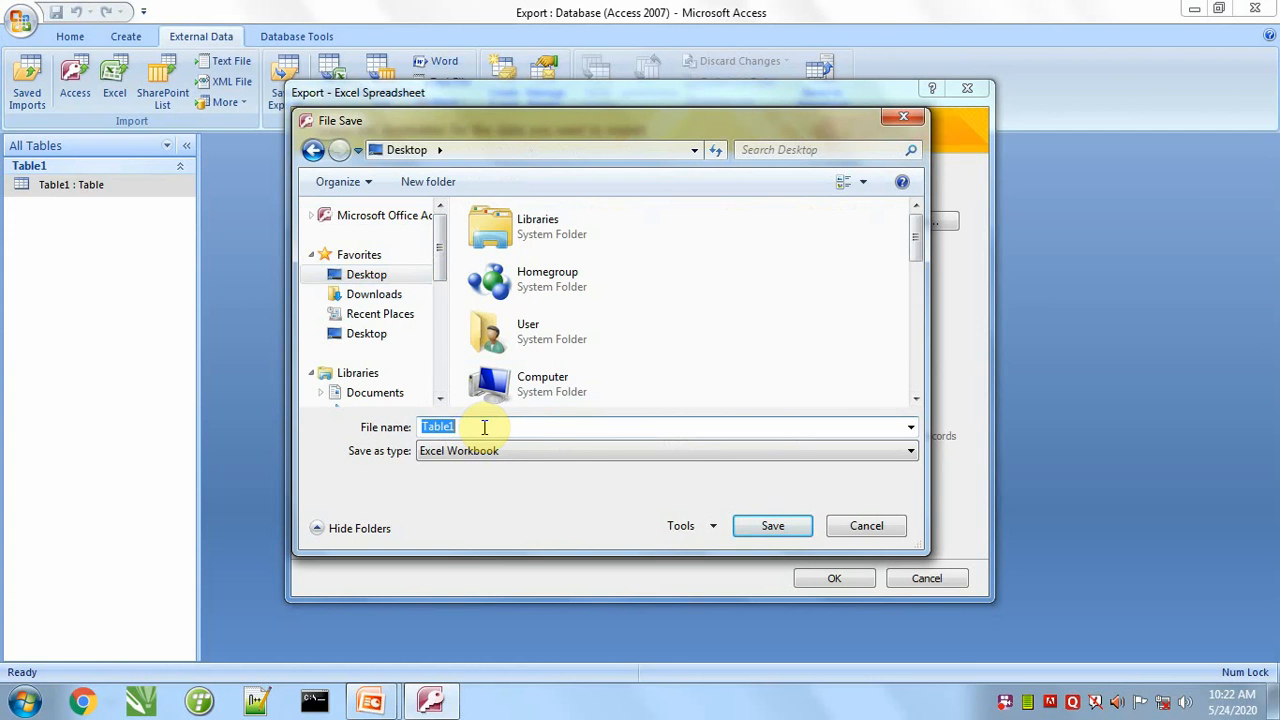
type("Exce")
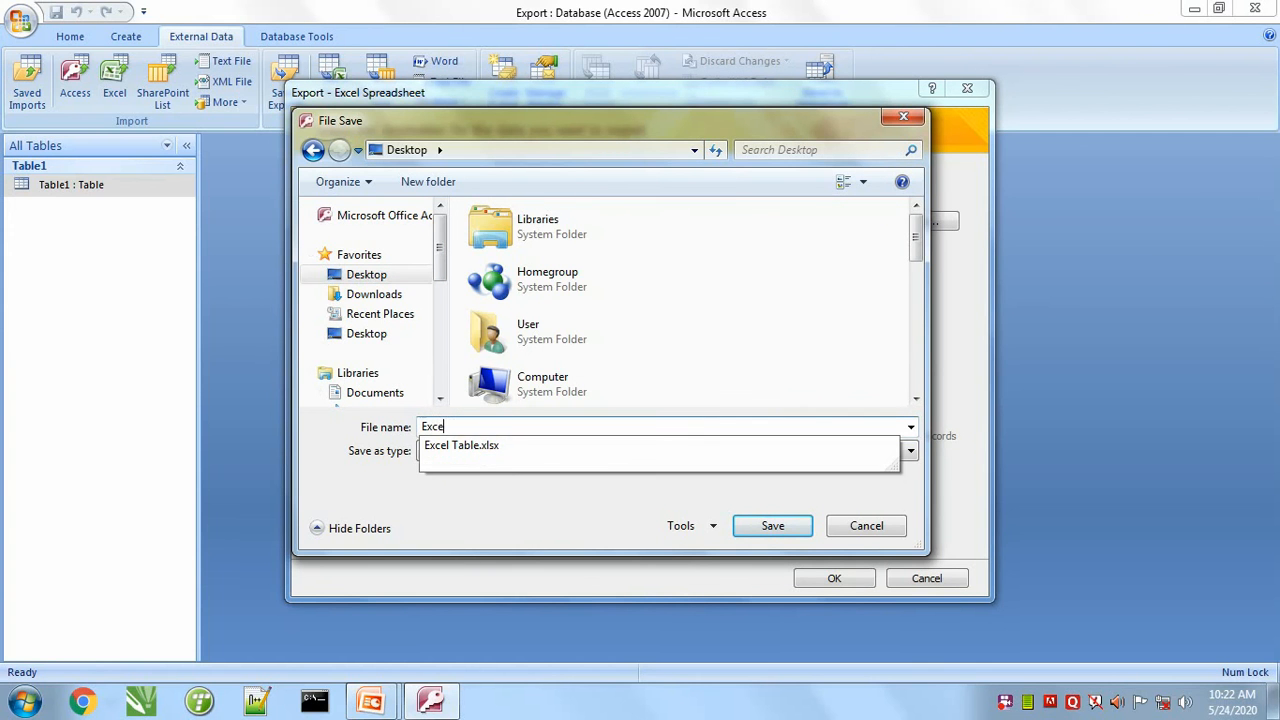
type("l File 2")
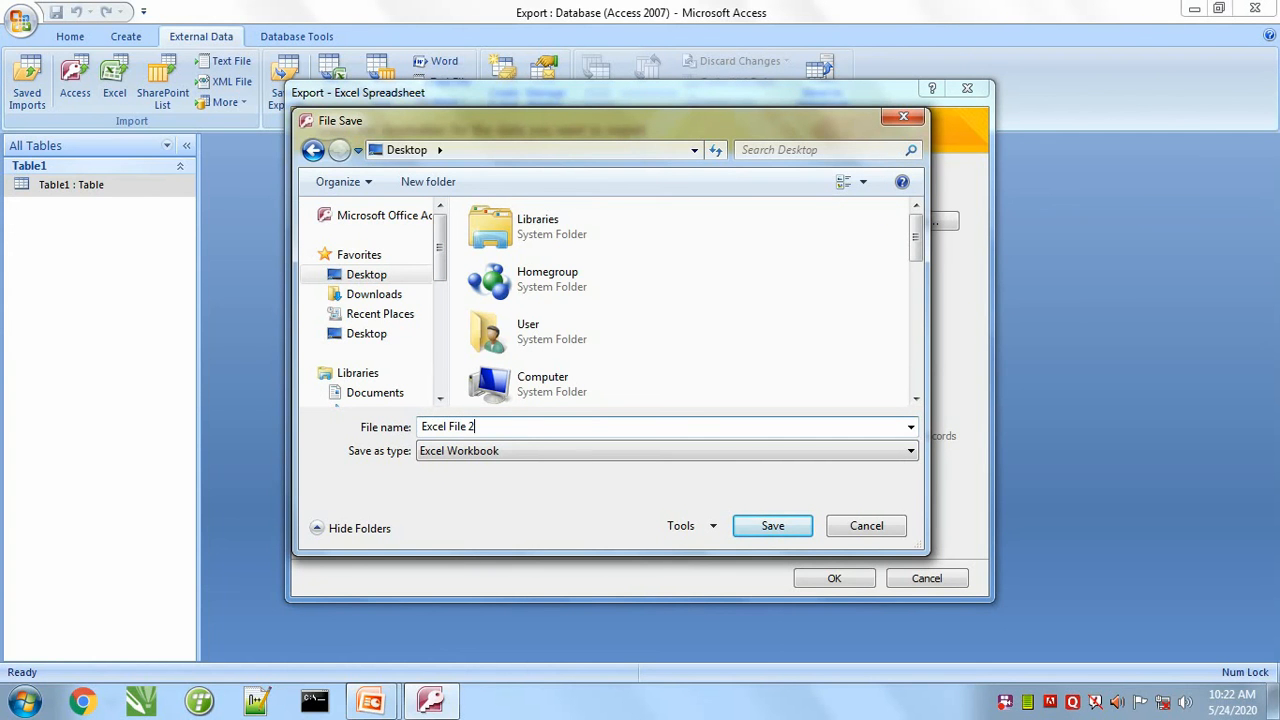
left_click(771, 526)
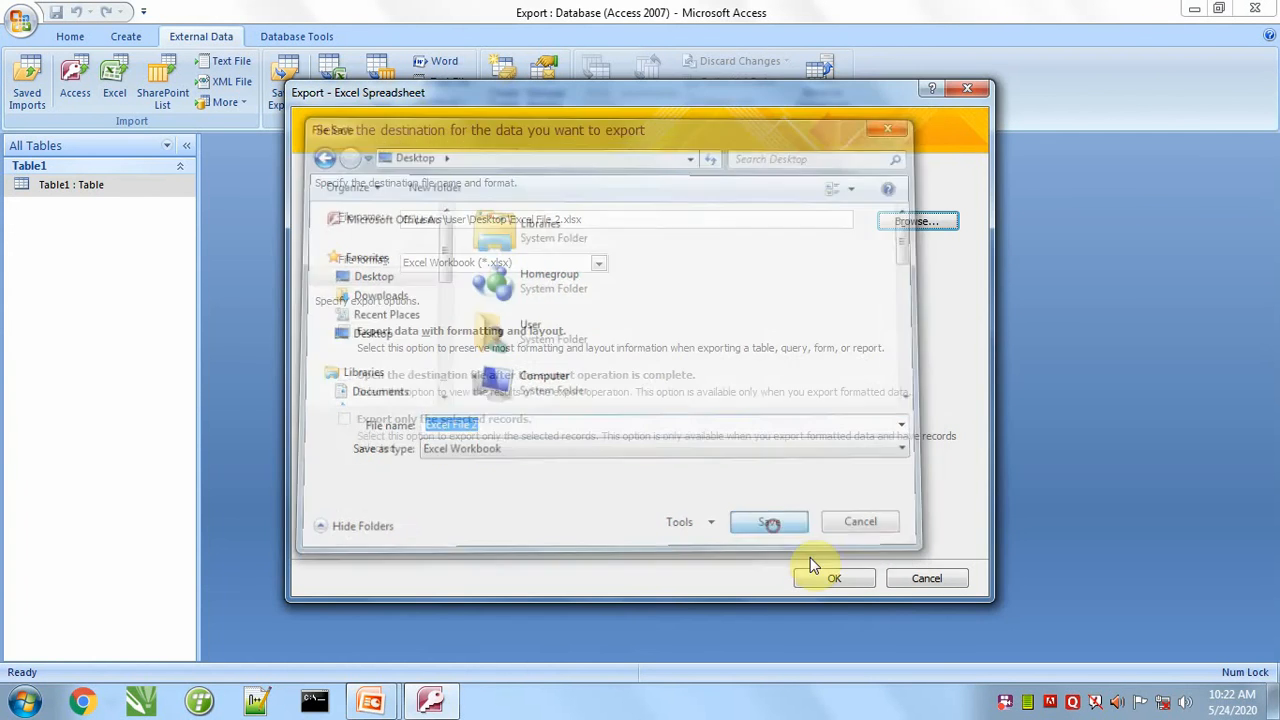
left_click(833, 581)
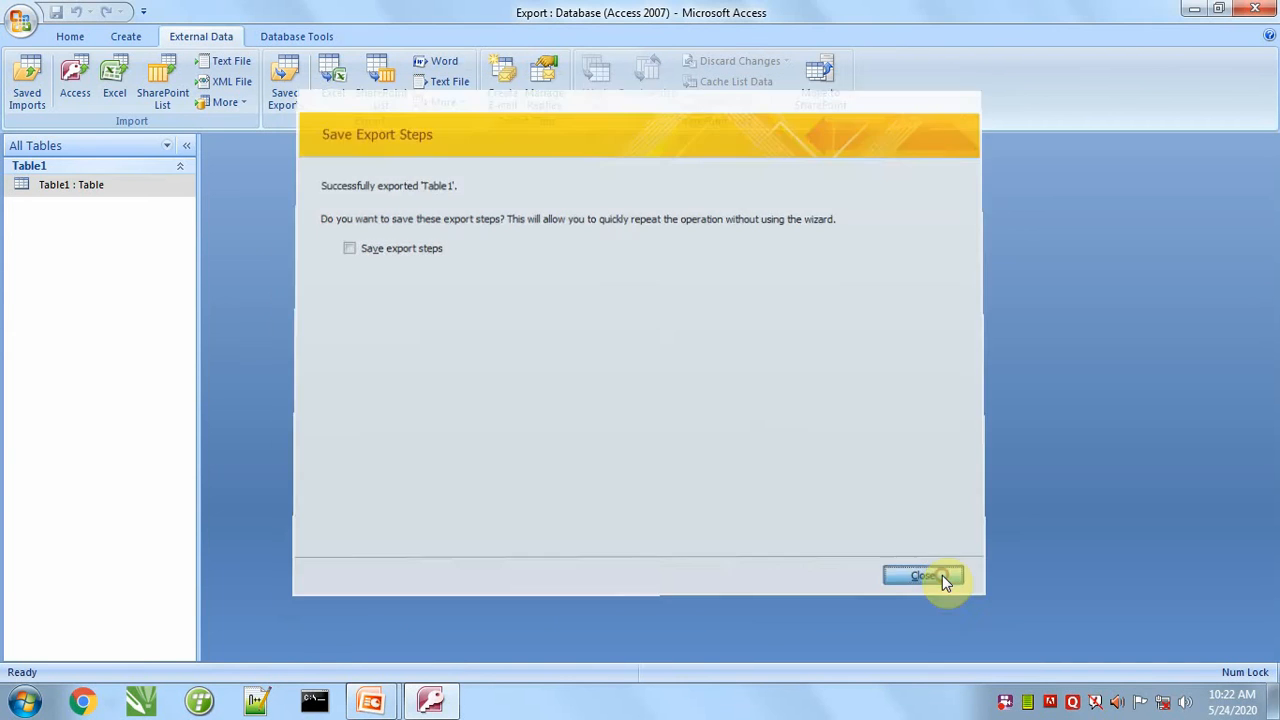
left_click(942, 576)
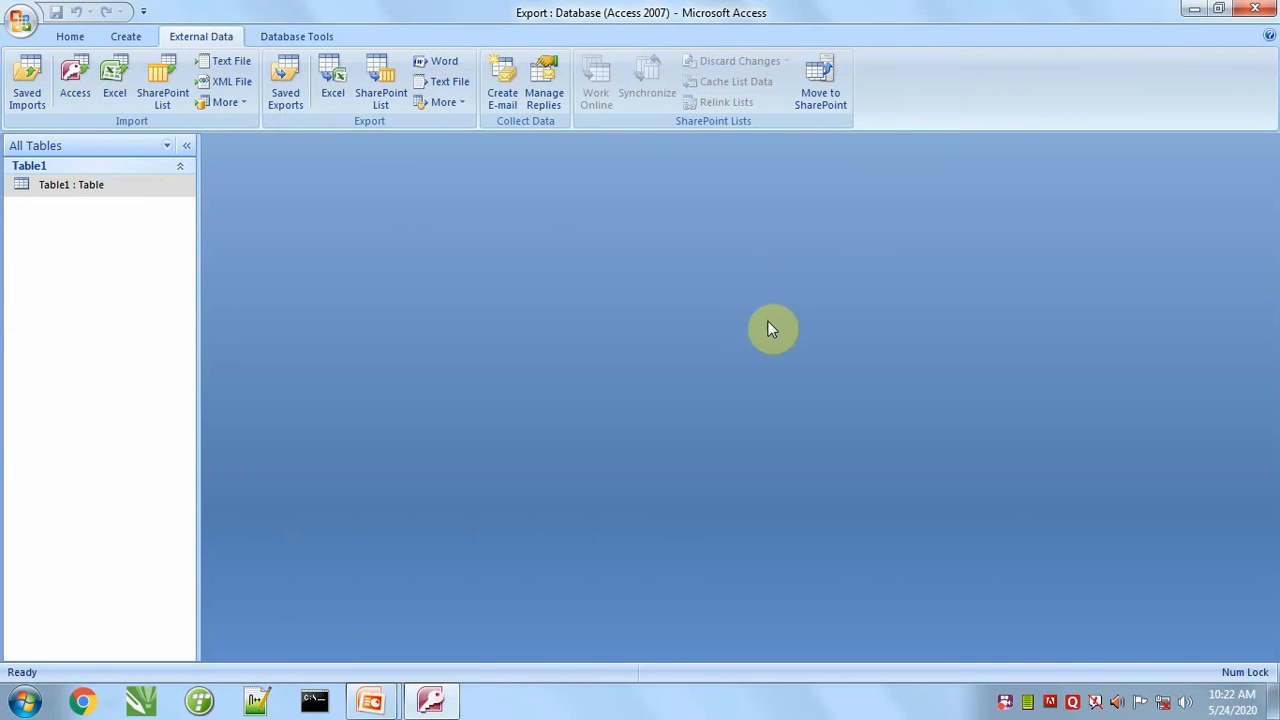
- Open Excel File 2 from the Desktop in Excel to view the unformatted export, and close it
key("alt+Tab")
key("alt+Tab")
key("alt+Tab")
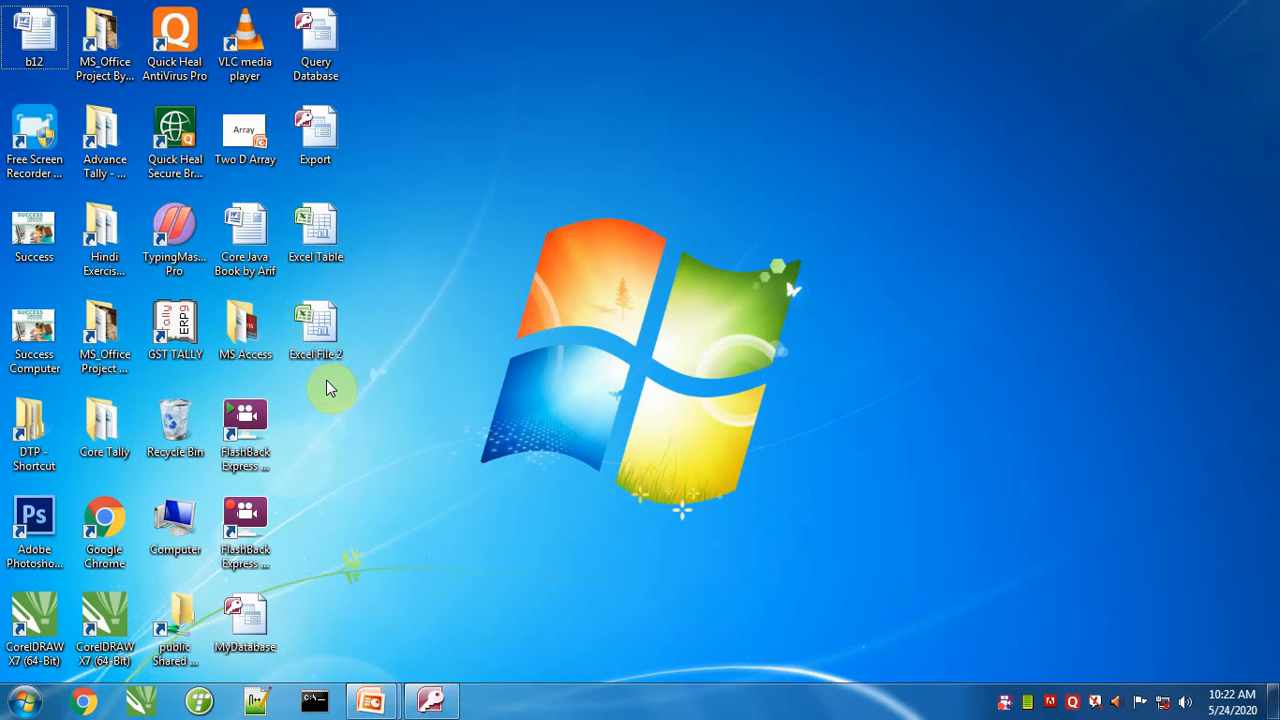
double_click(323, 348)
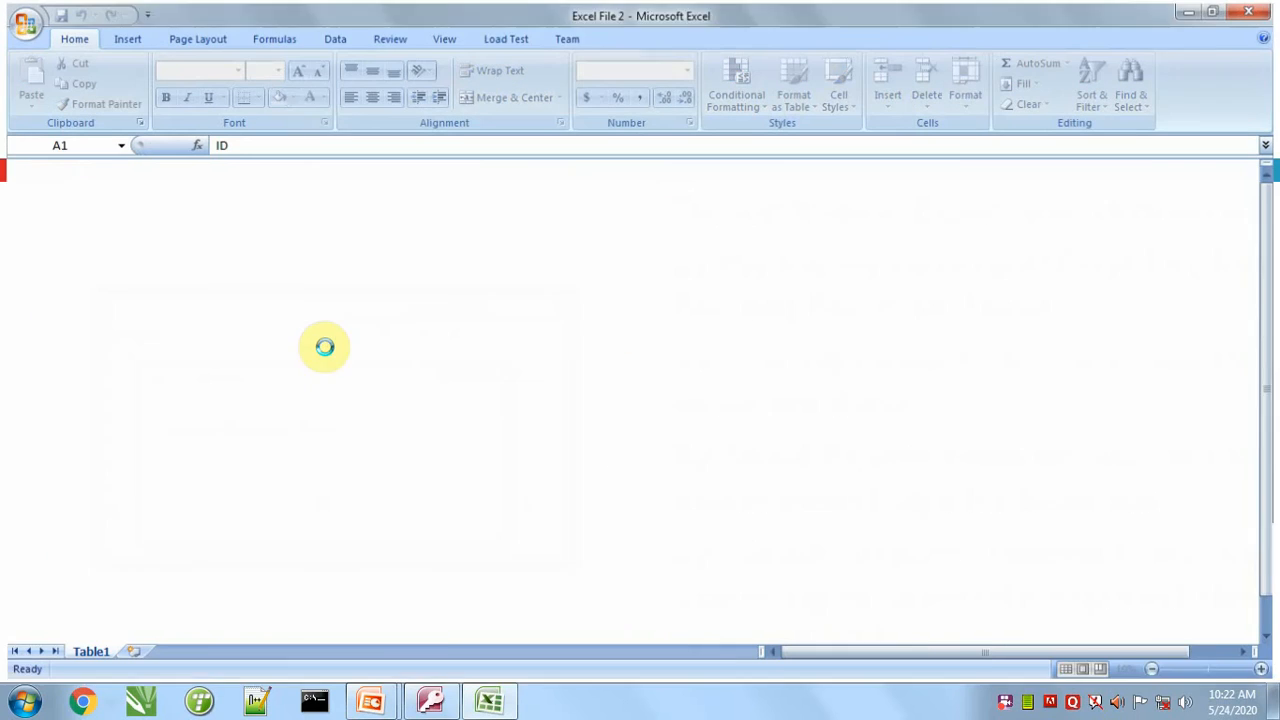
left_click(1265, 10)
- Open the Excel Table workbook from the Desktop to examine the formatted export, and close it
key("alt+Tab")
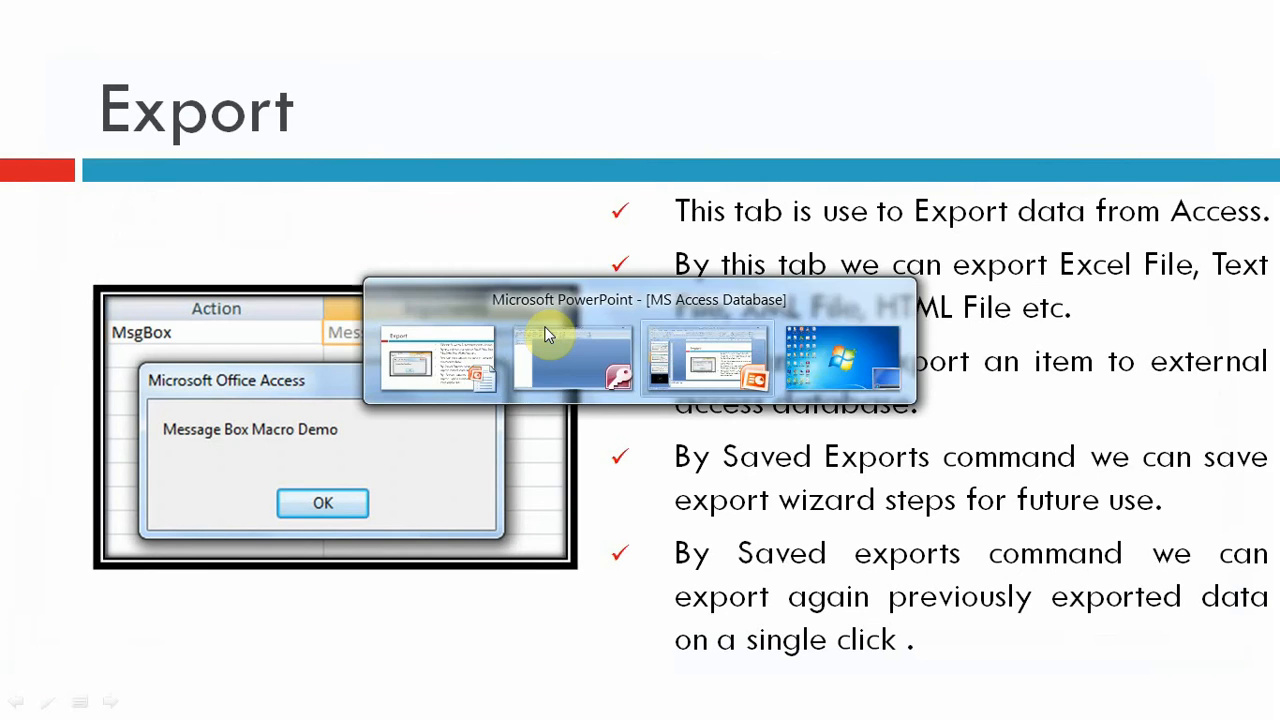
key("alt+Tab")
double_click(334, 245)
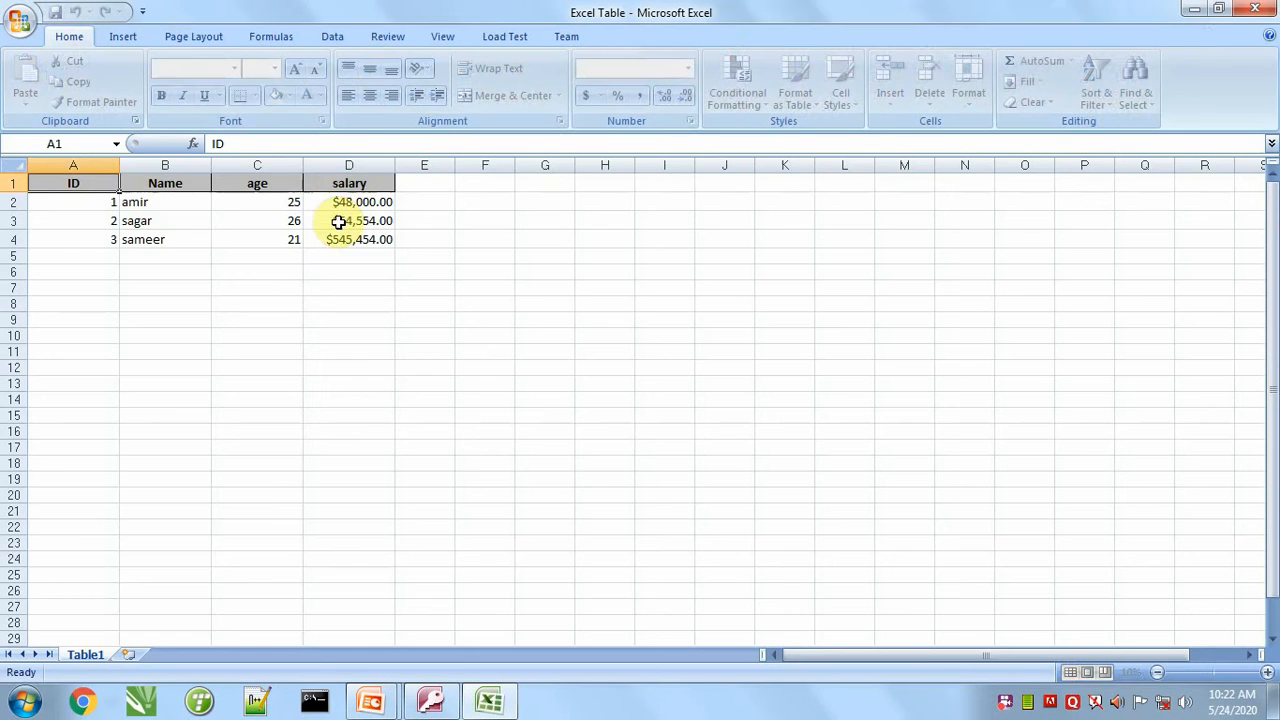
left_click(1257, 10)
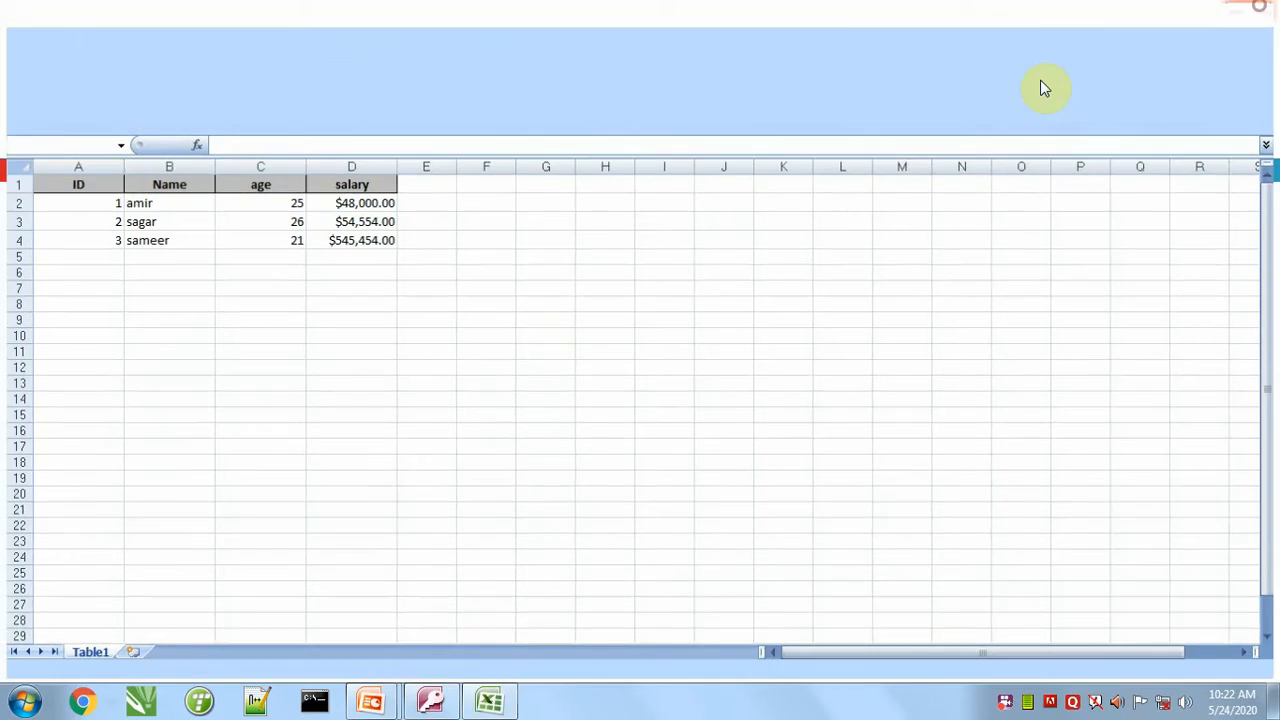
- Reopen Excel File 2 from the Desktop to compare its layout with the formatted export, and close it
key("Escape")
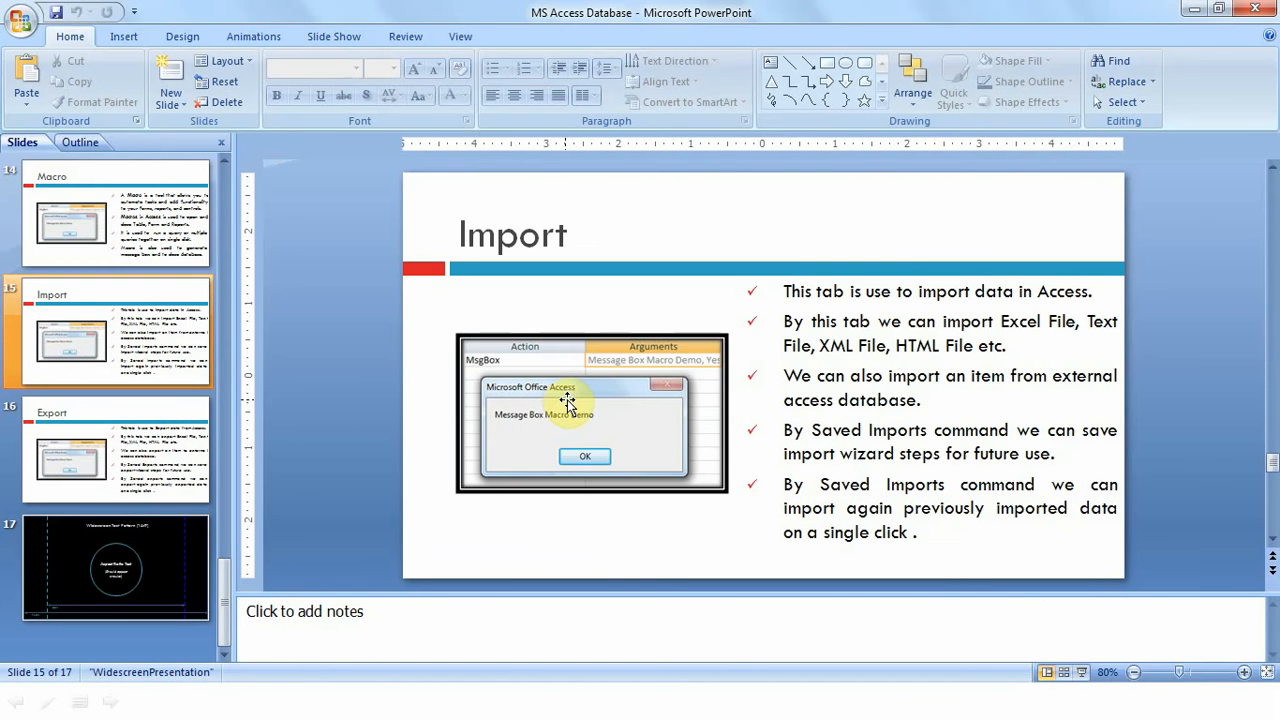
key("alt+Tab")
key("alt+Tab")
key("alt+Tab")
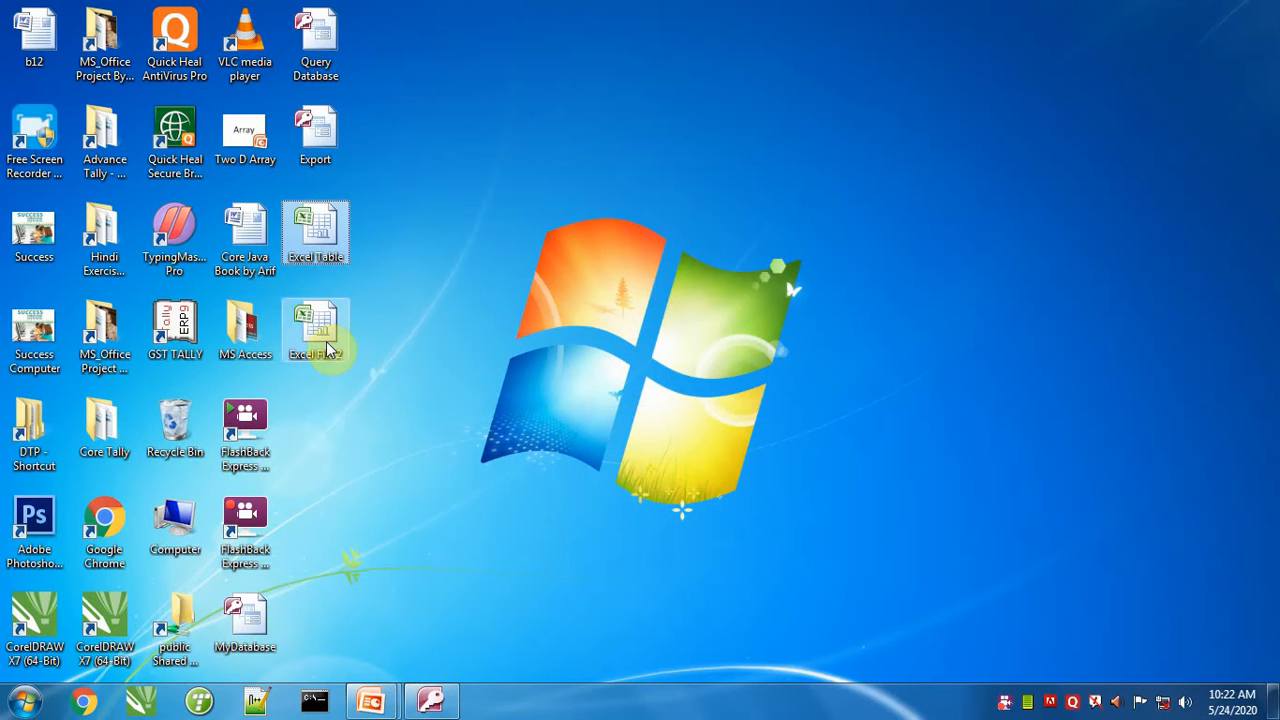
double_click(328, 348)
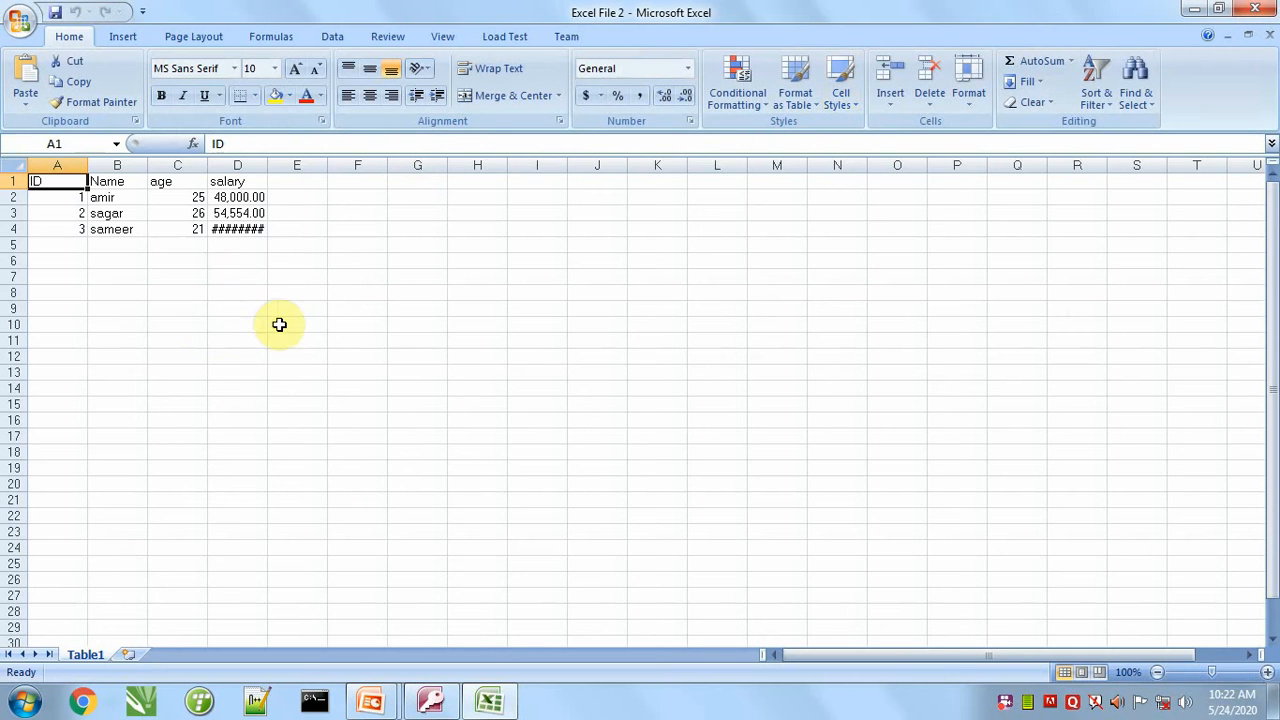
left_click(1255, 8)
- Delete the Excel File 2 workbook from the Desktop
key("alt+Tab")
key("Tab")
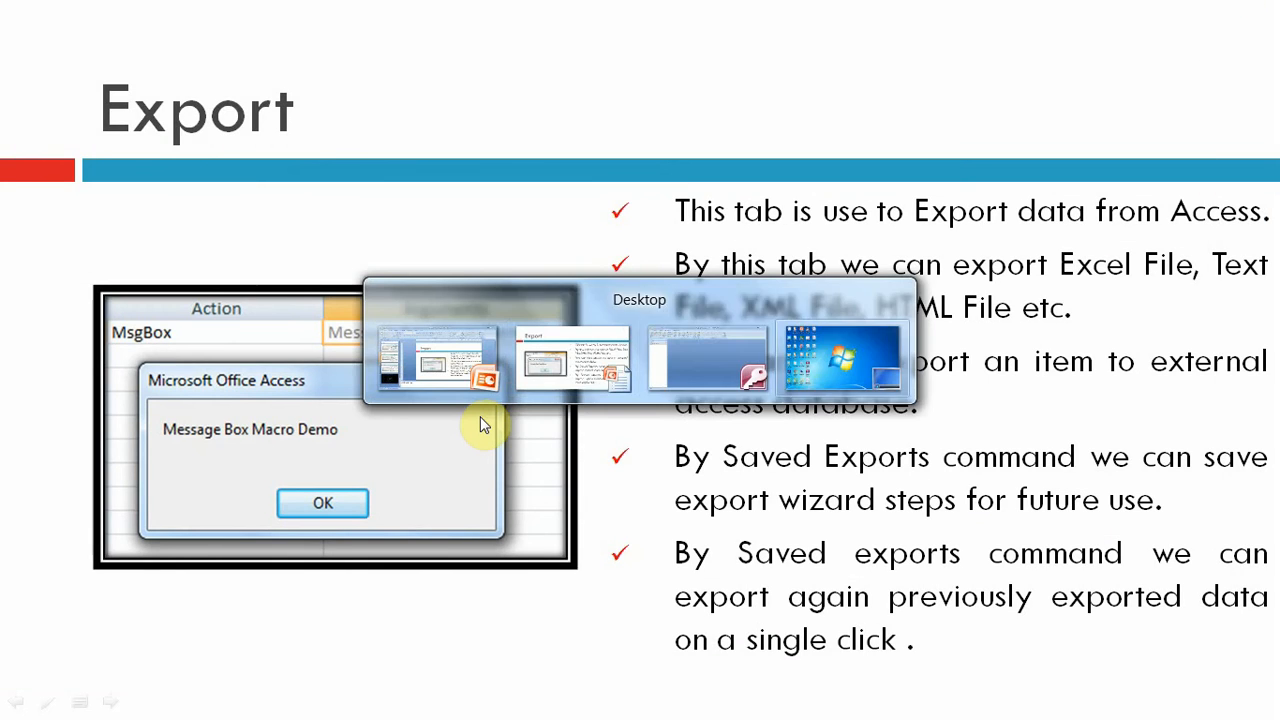
key("Delete")
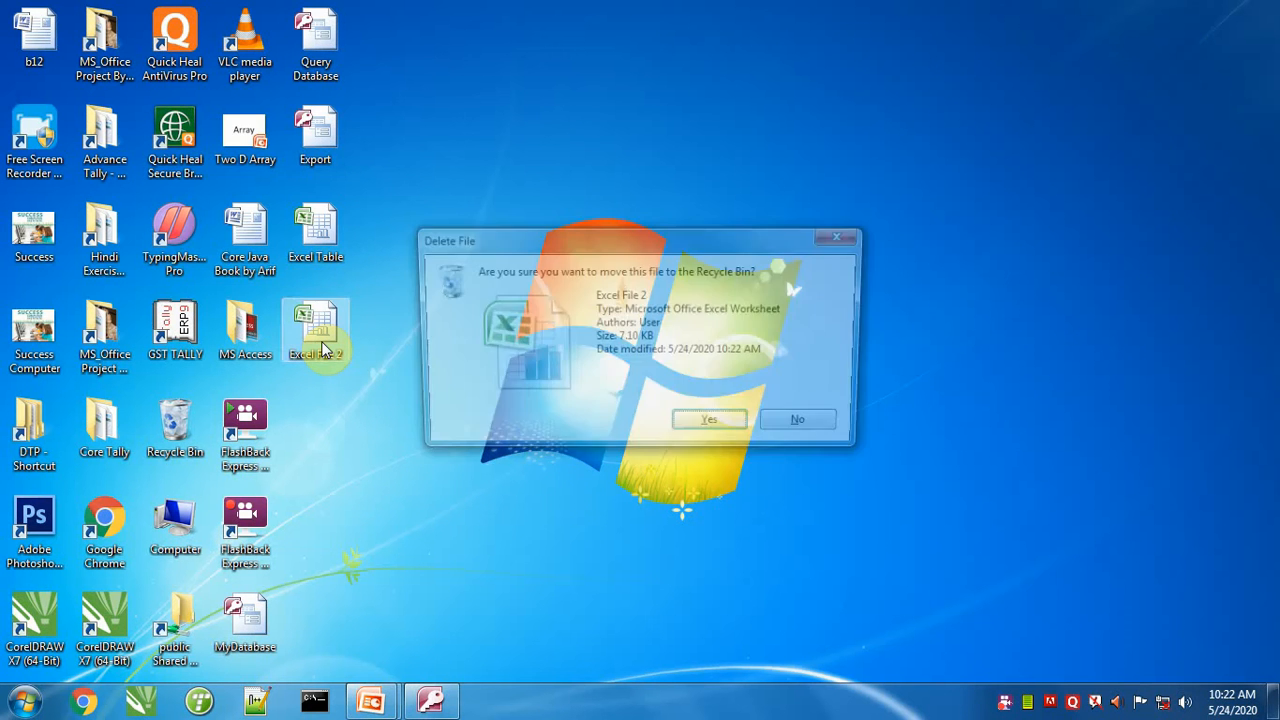
key("Return")
- Switch to Access and start an Excel export of Table1 with the Desktop as the destination folder
left_click(430, 700)
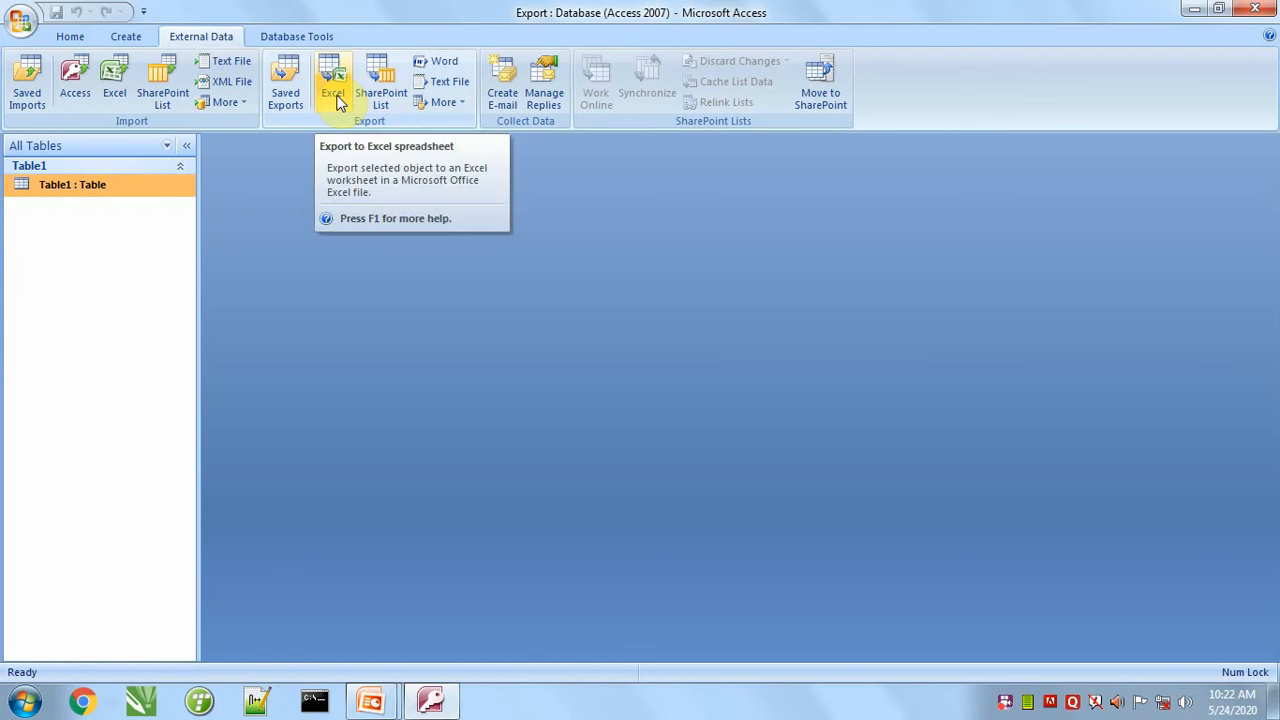
left_click(336, 100)
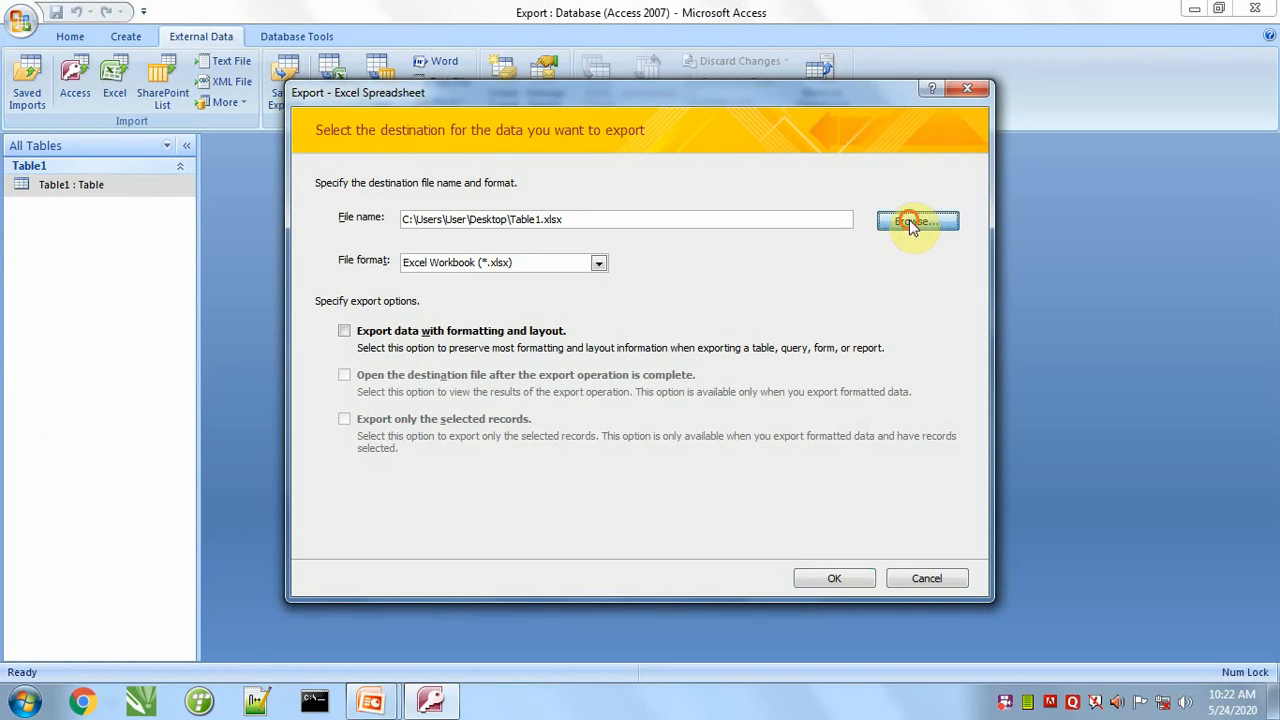
left_click(912, 222)
left_click_drag(434, 334, 434, 262)
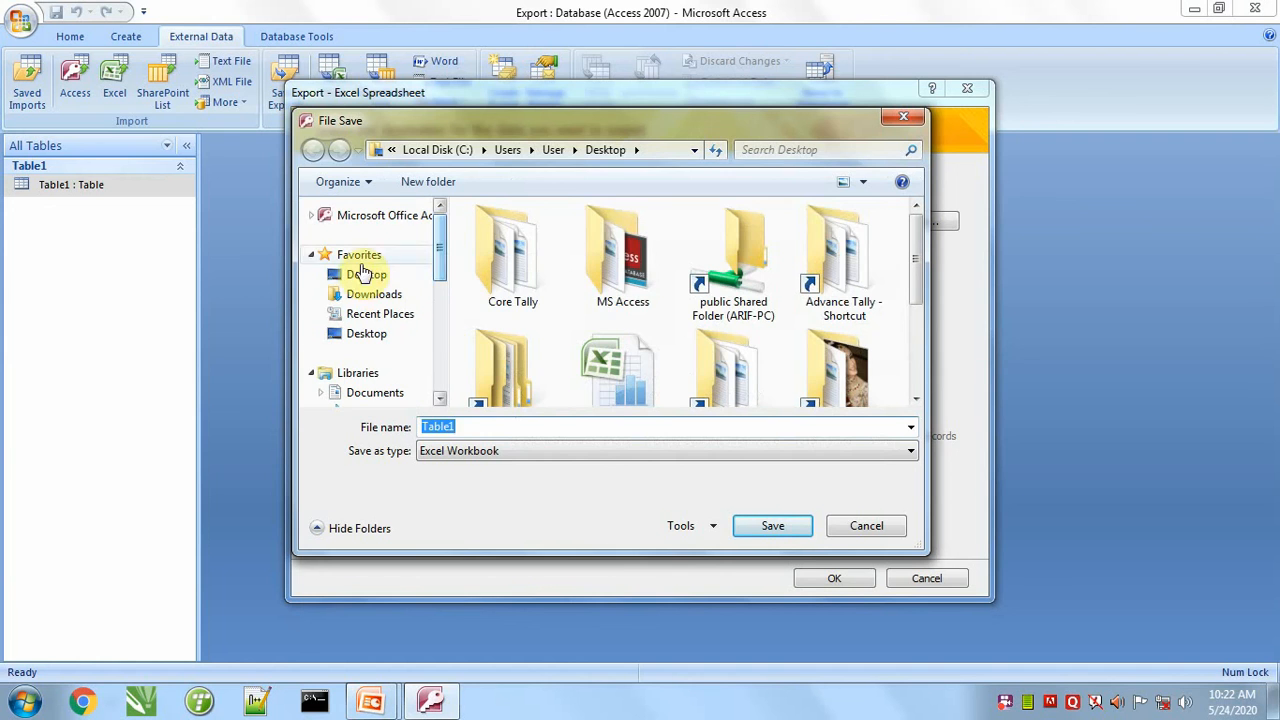
left_click(362, 272)
- Name the export workbook Excel FIle 2 and export Table1 without formatting and layout, leaving the export steps unsaved
left_click(500, 426)
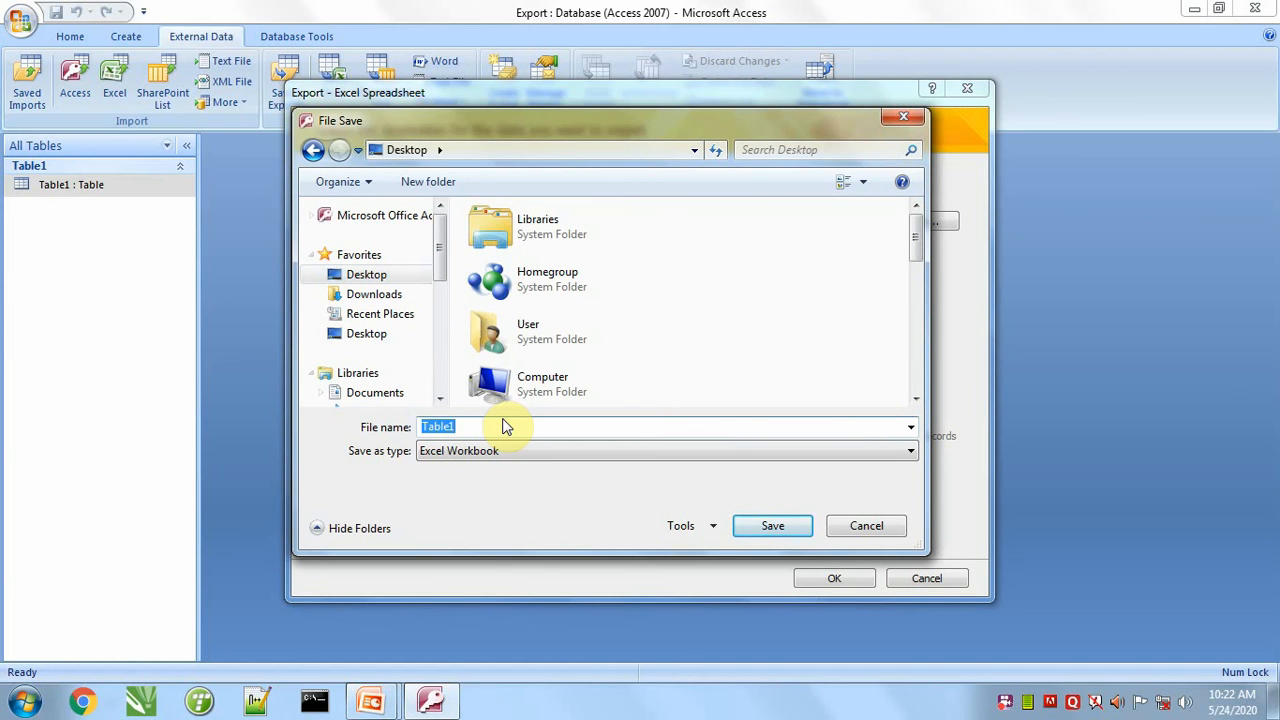
type("Excel")
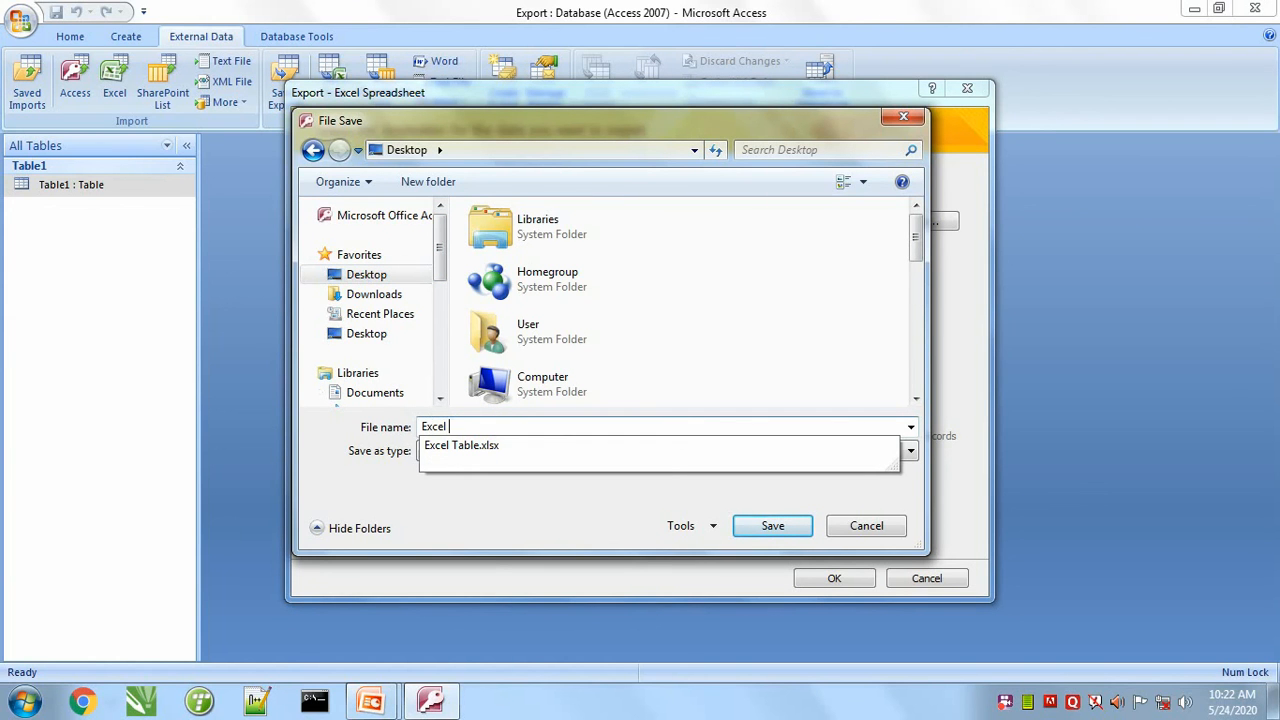
type(" T")
key("BackSpace")
type("Fi")
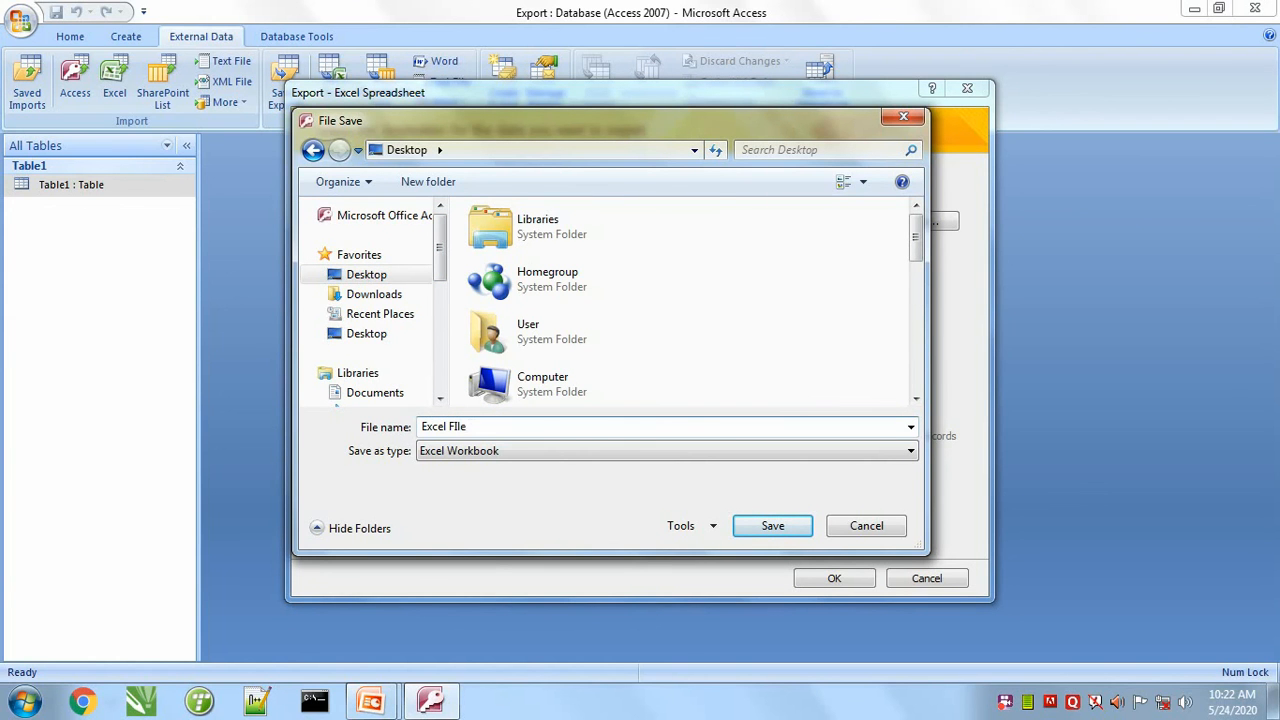
left_click(800, 526)
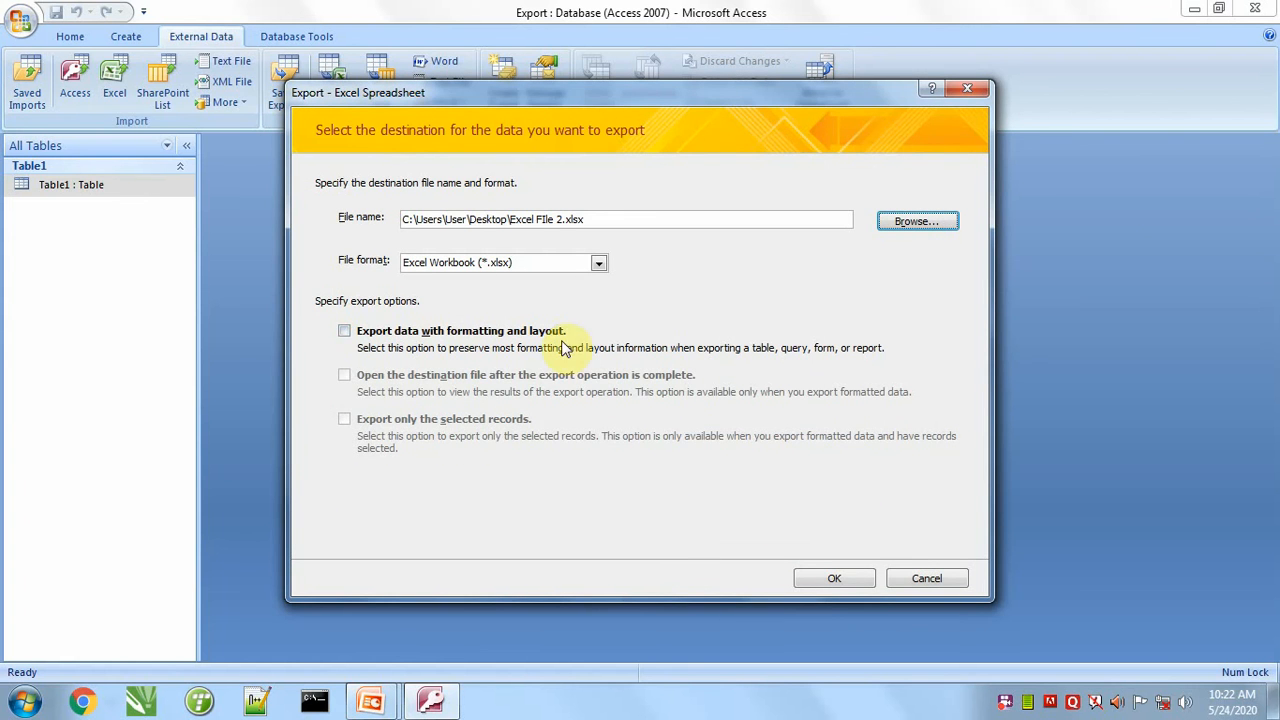
left_click(826, 579)
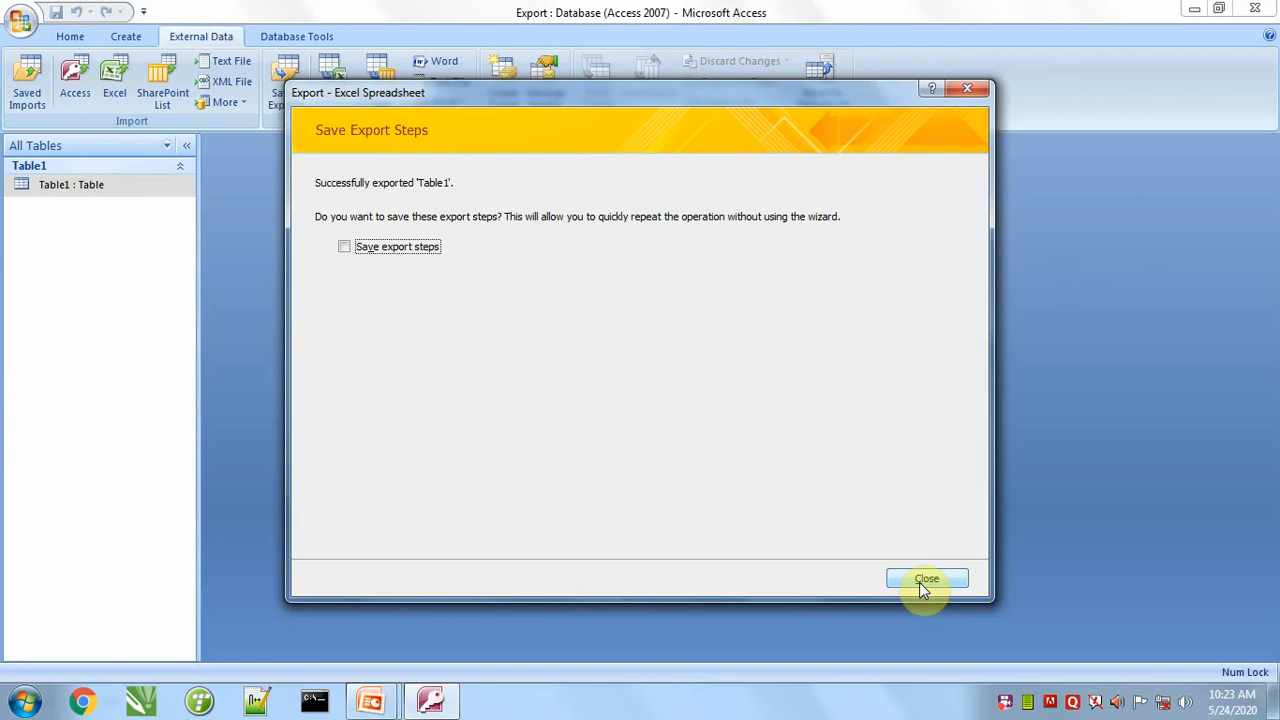
left_click(922, 581)
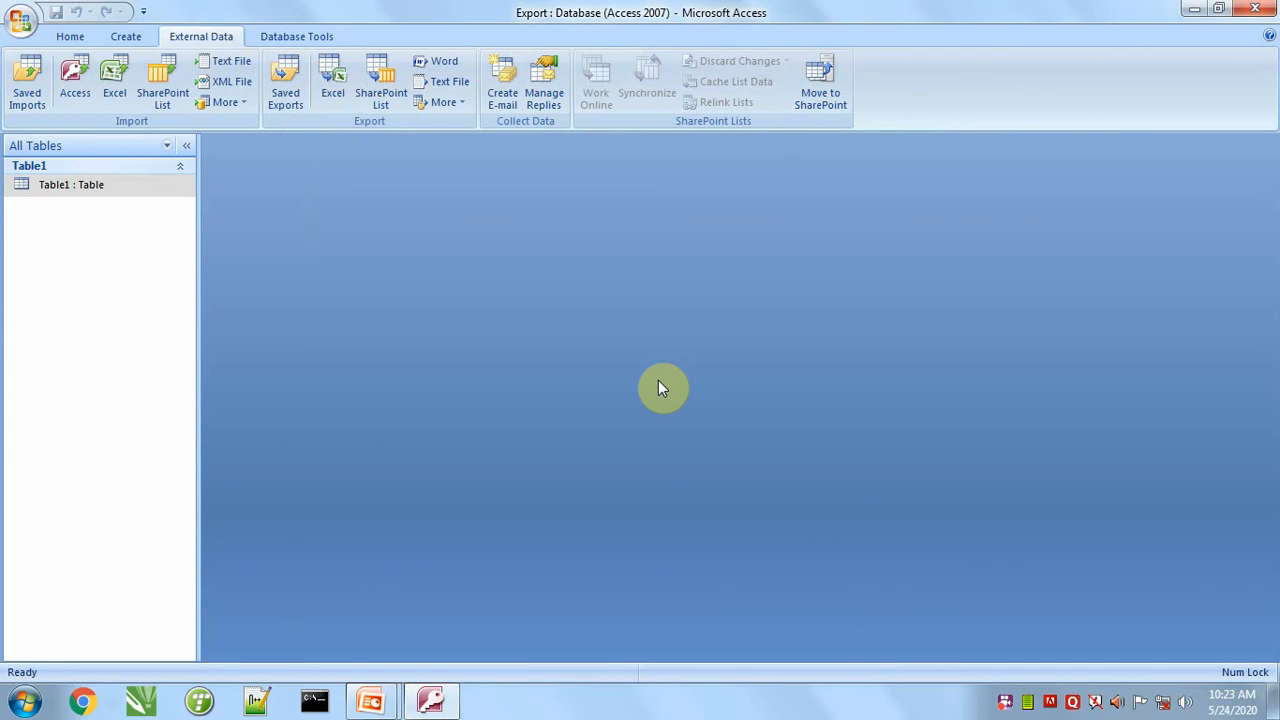
- Open the Excel FIle 2 workbook from the Desktop in Excel to examine the exported data, and close it
key("alt+Tab")
key("alt+Tab")
key("alt+Tab")
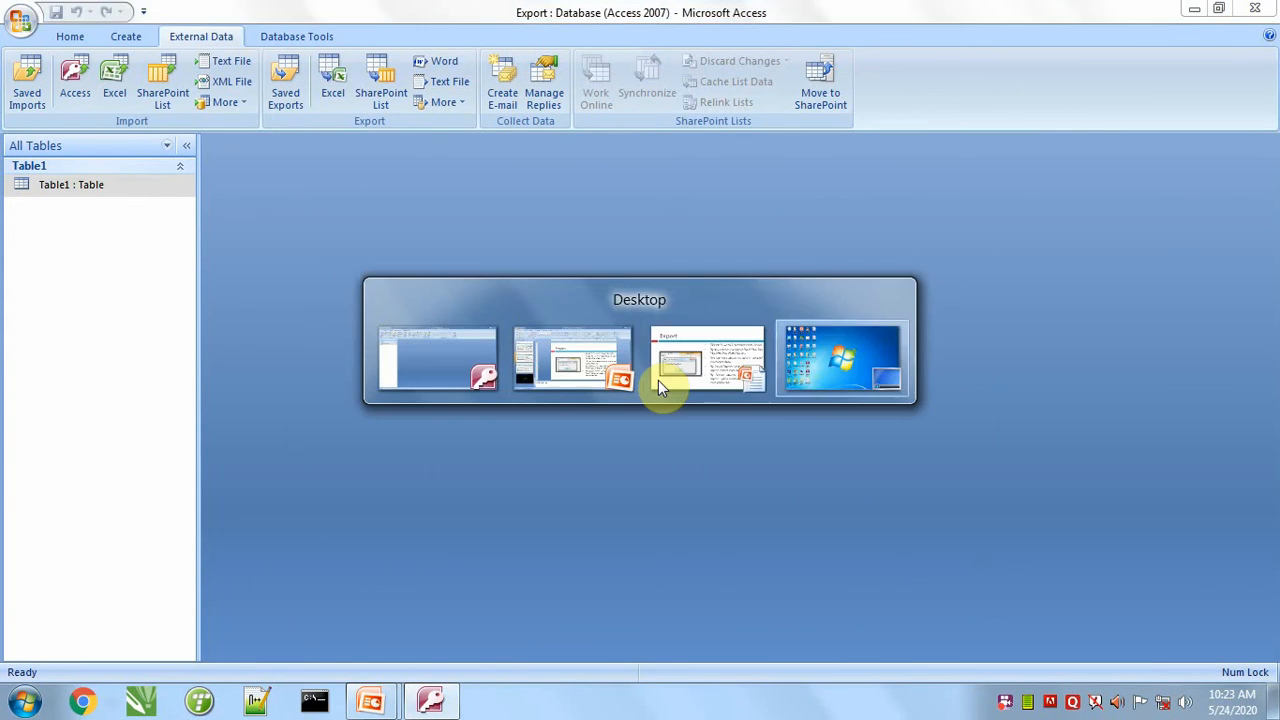
double_click(318, 330)
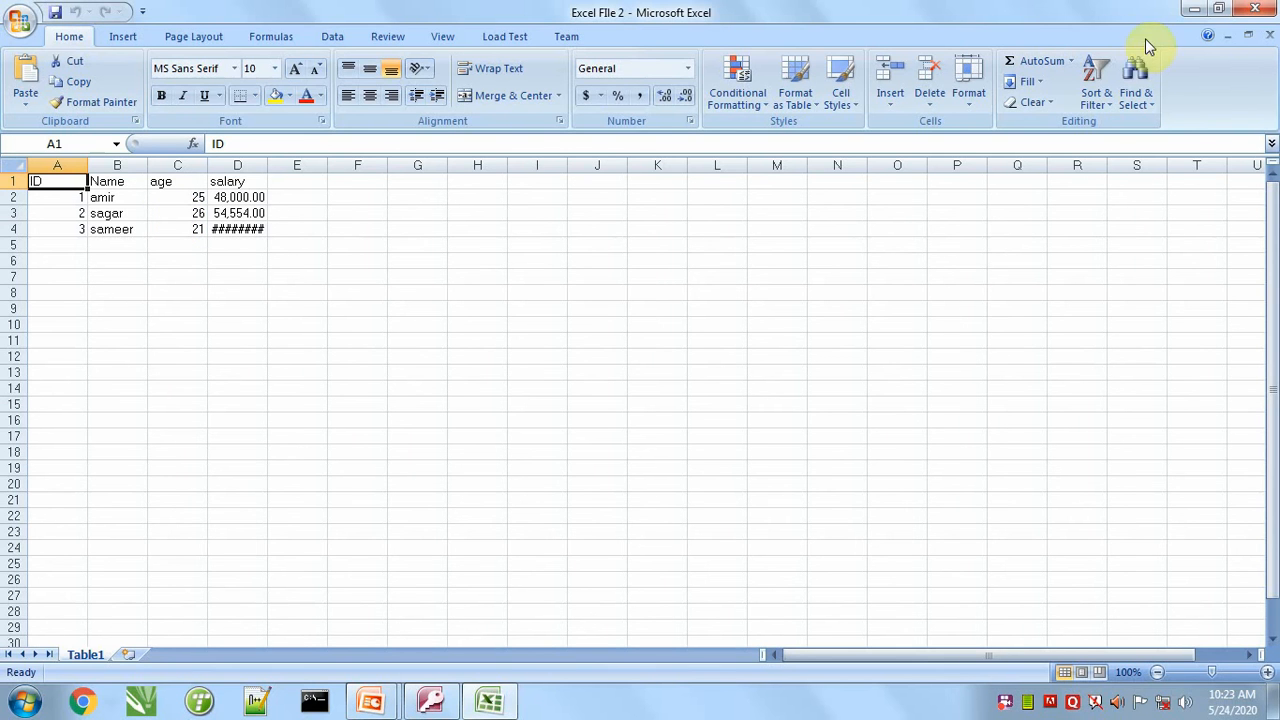
left_click(1254, 8)
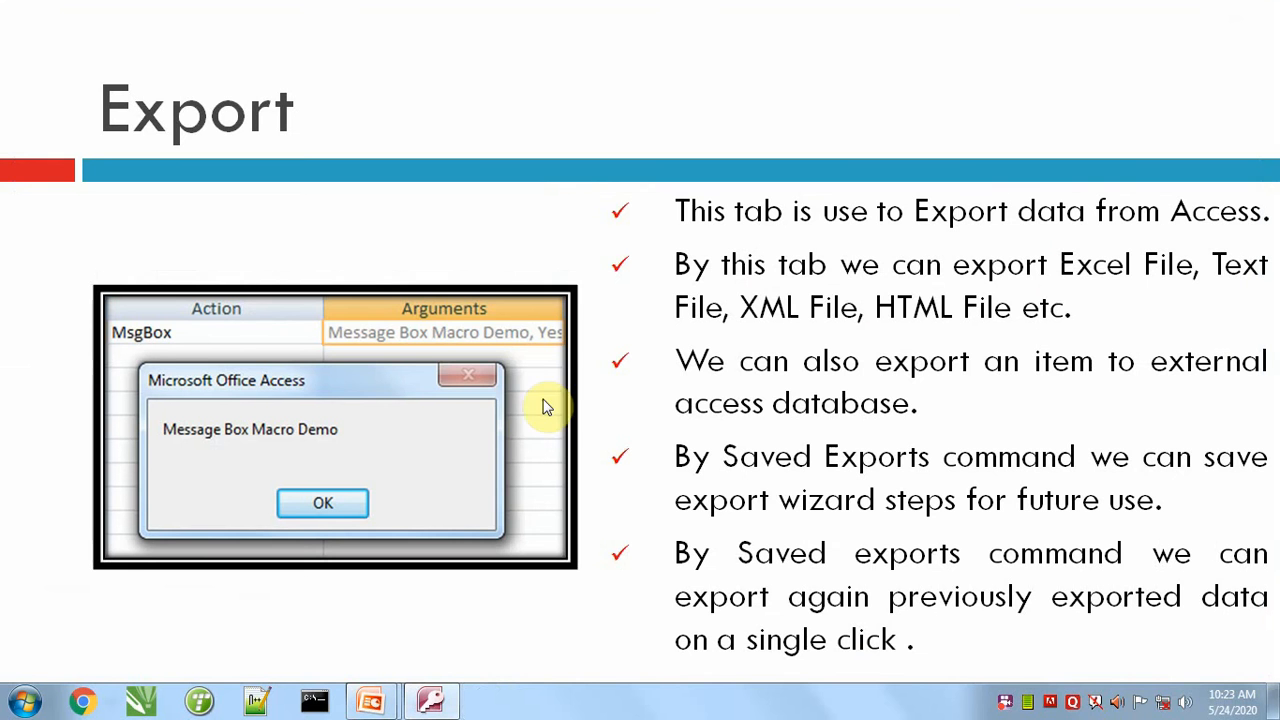
- Return to Access and export Table1 to a Word RTF file named Word Table on the Desktop, leaving the export steps unsaved
key("alt+Tab")
key("alt+Tab")
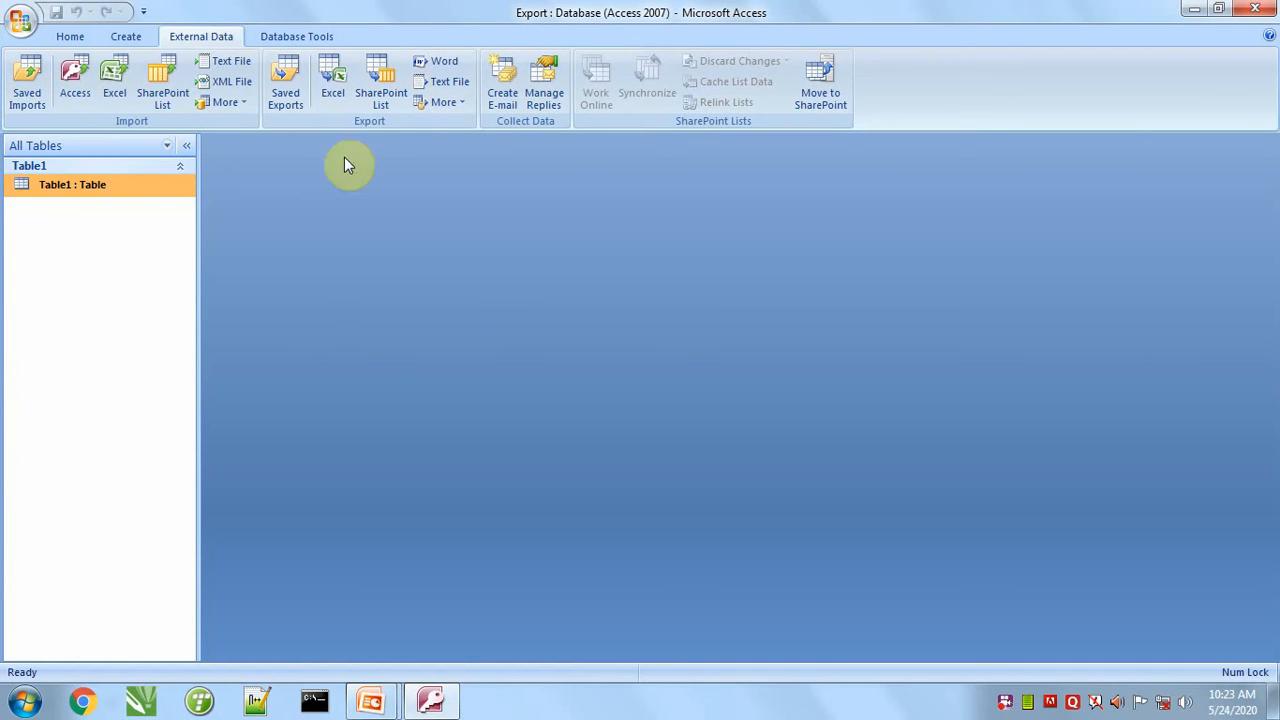
left_click(436, 63)
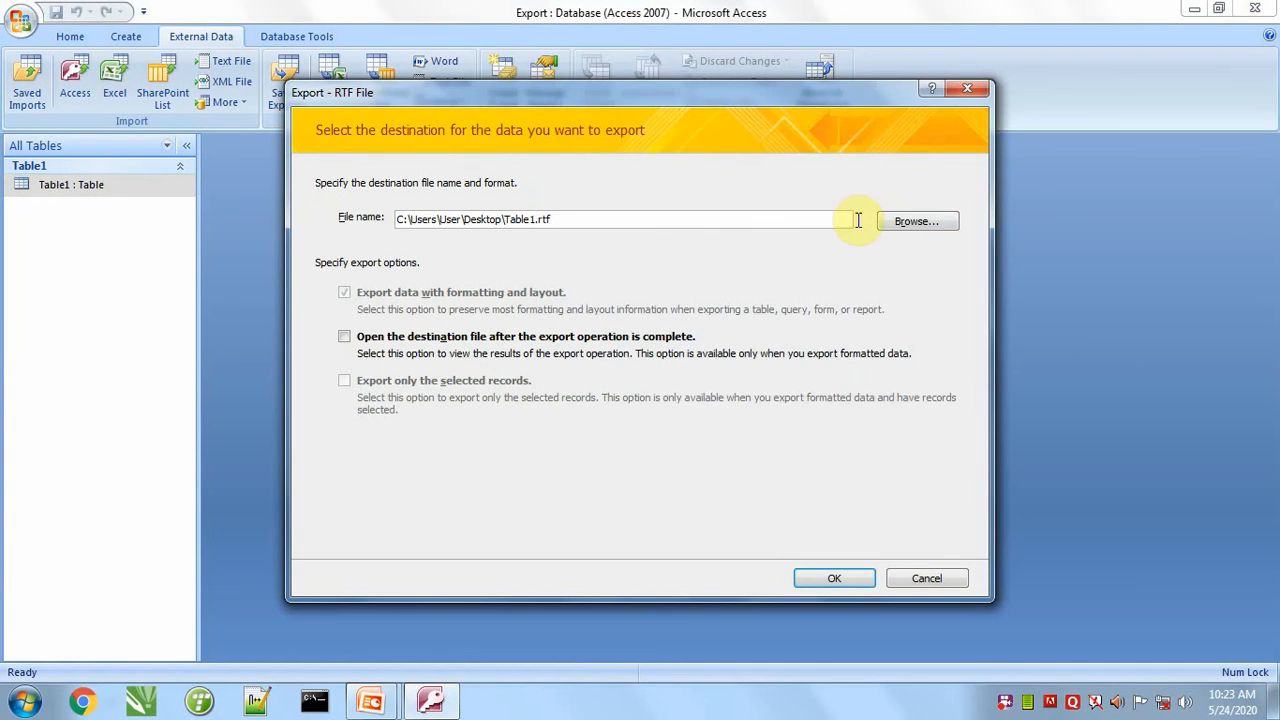
left_click(905, 220)
left_click_drag(437, 316, 437, 220)
left_click(366, 274)
left_click(499, 422)
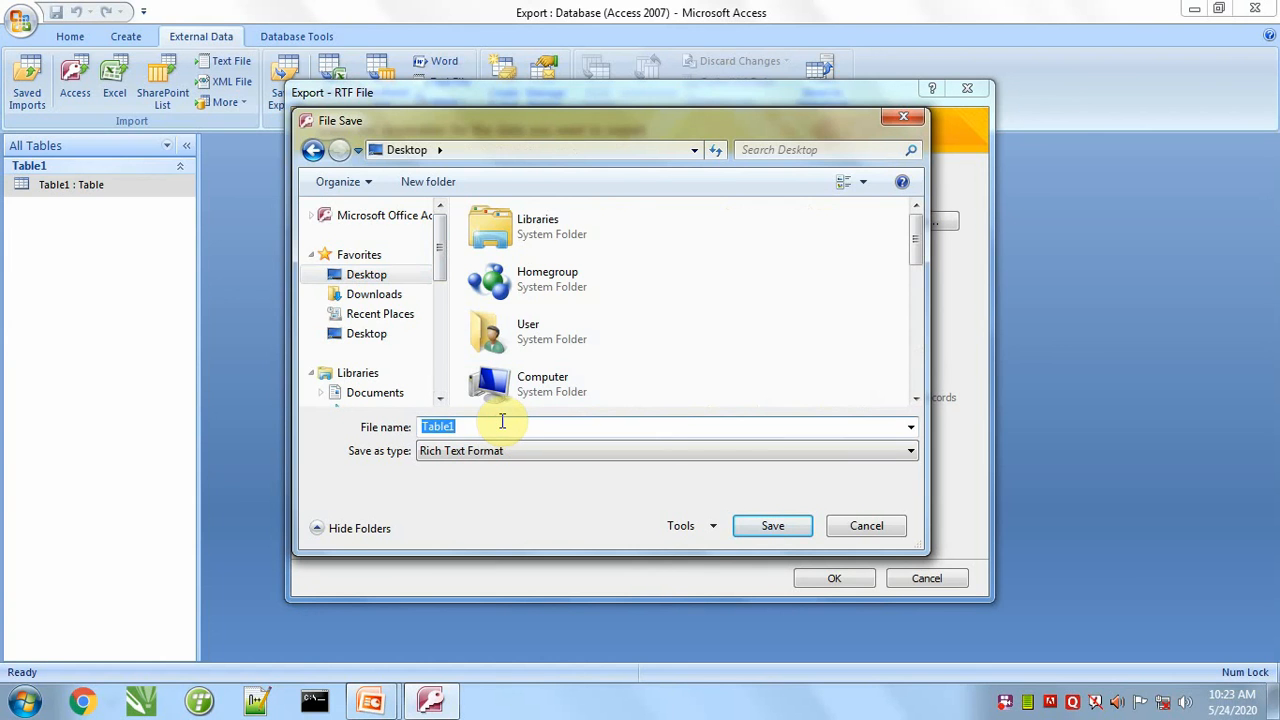
type("Word")
left_click(766, 525)
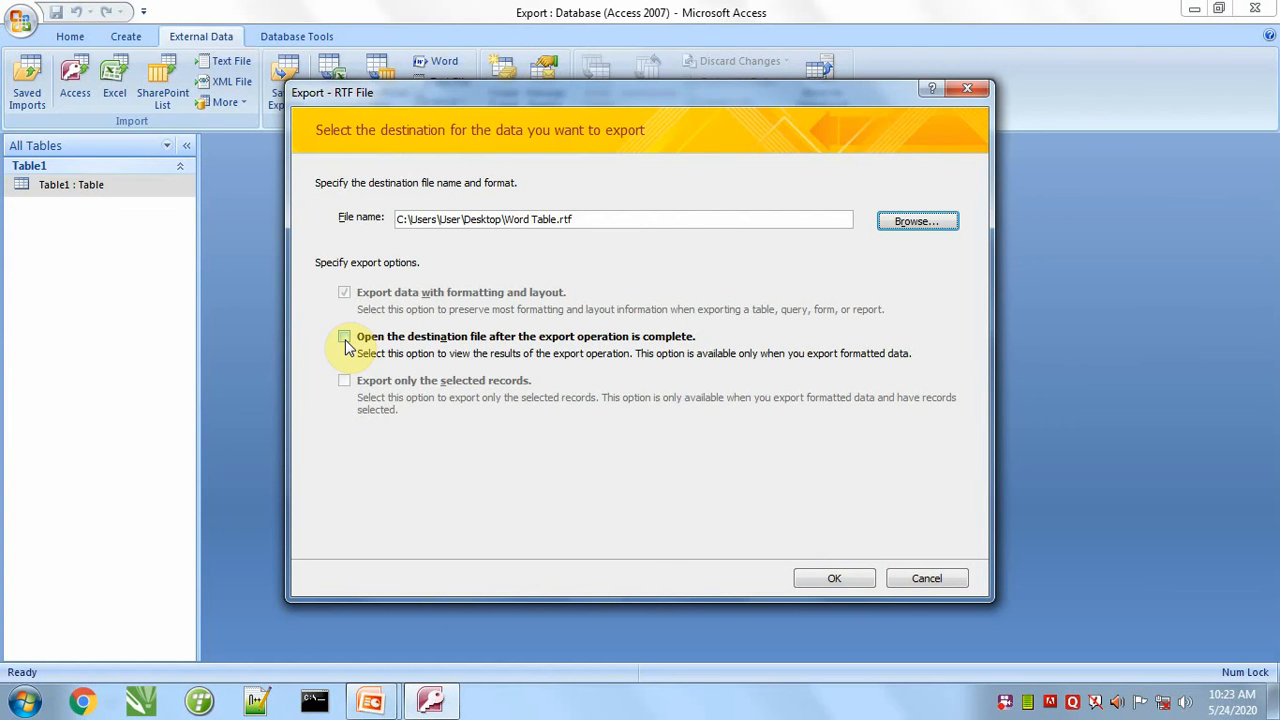
left_click(833, 580)
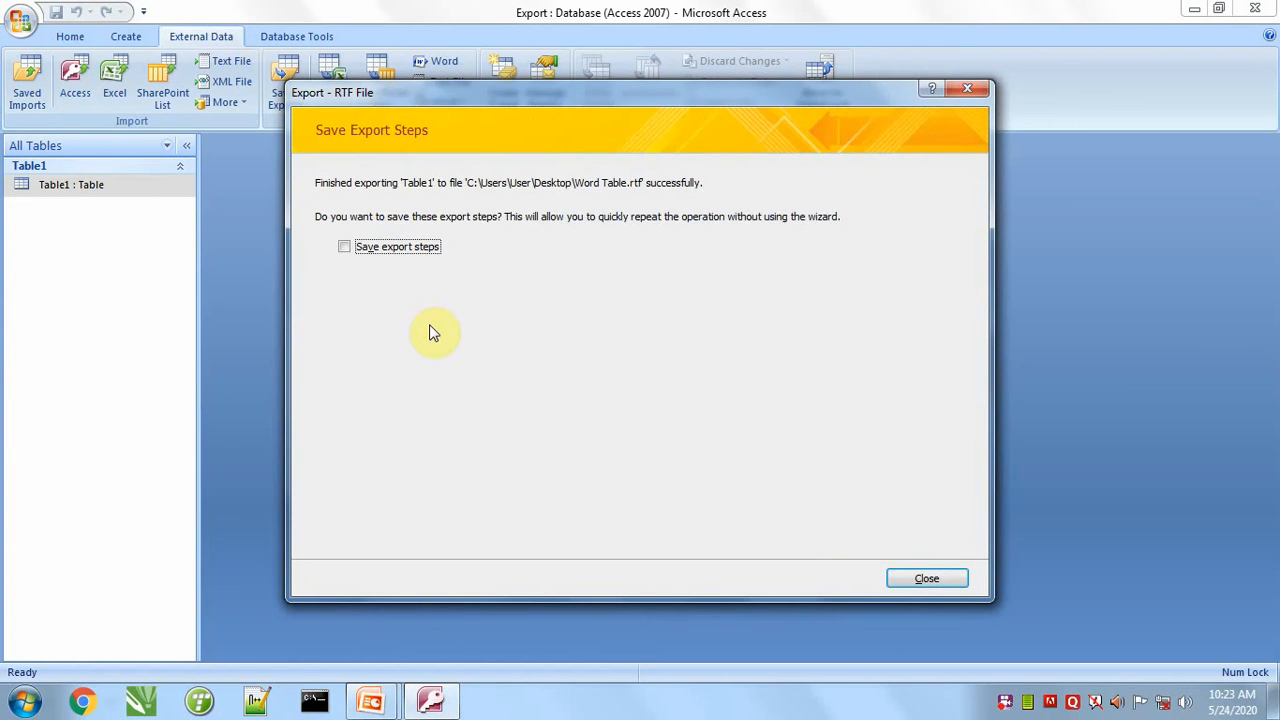
left_click(912, 584)
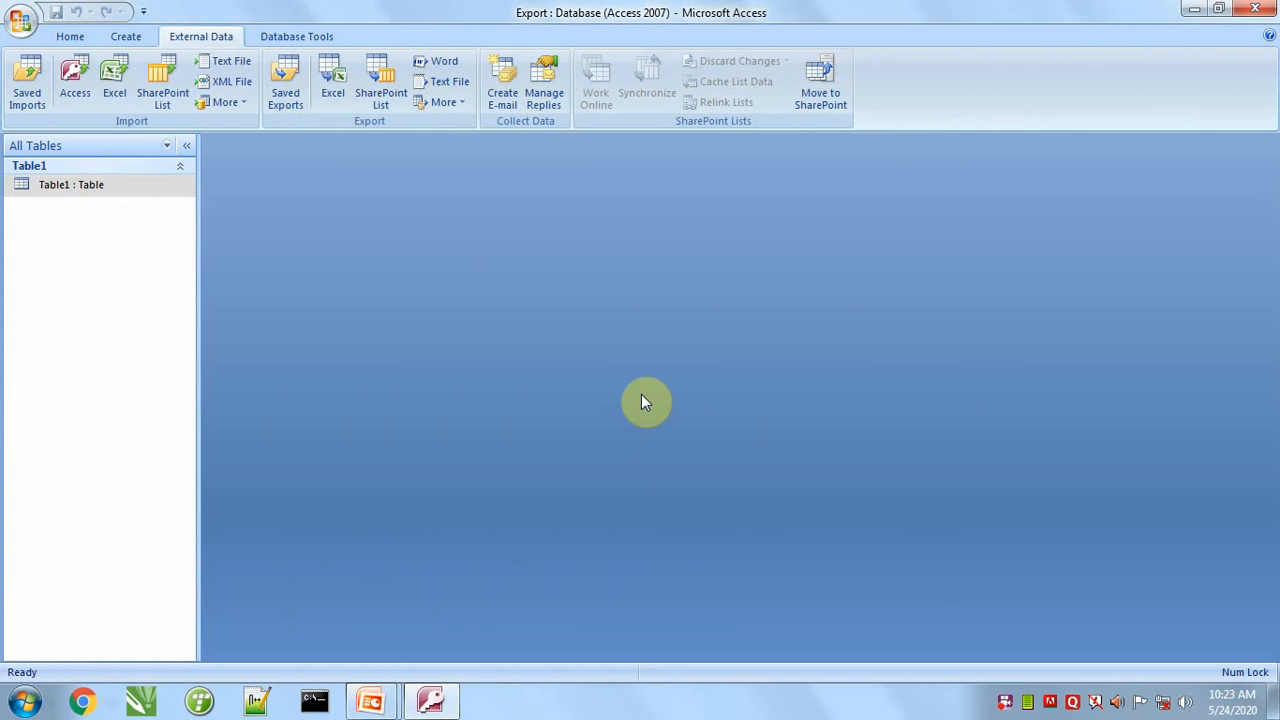
- Open the Word Table file from the Desktop in Word to examine the exported table, and close it
key("alt+Tab")
key("alt+Tab")
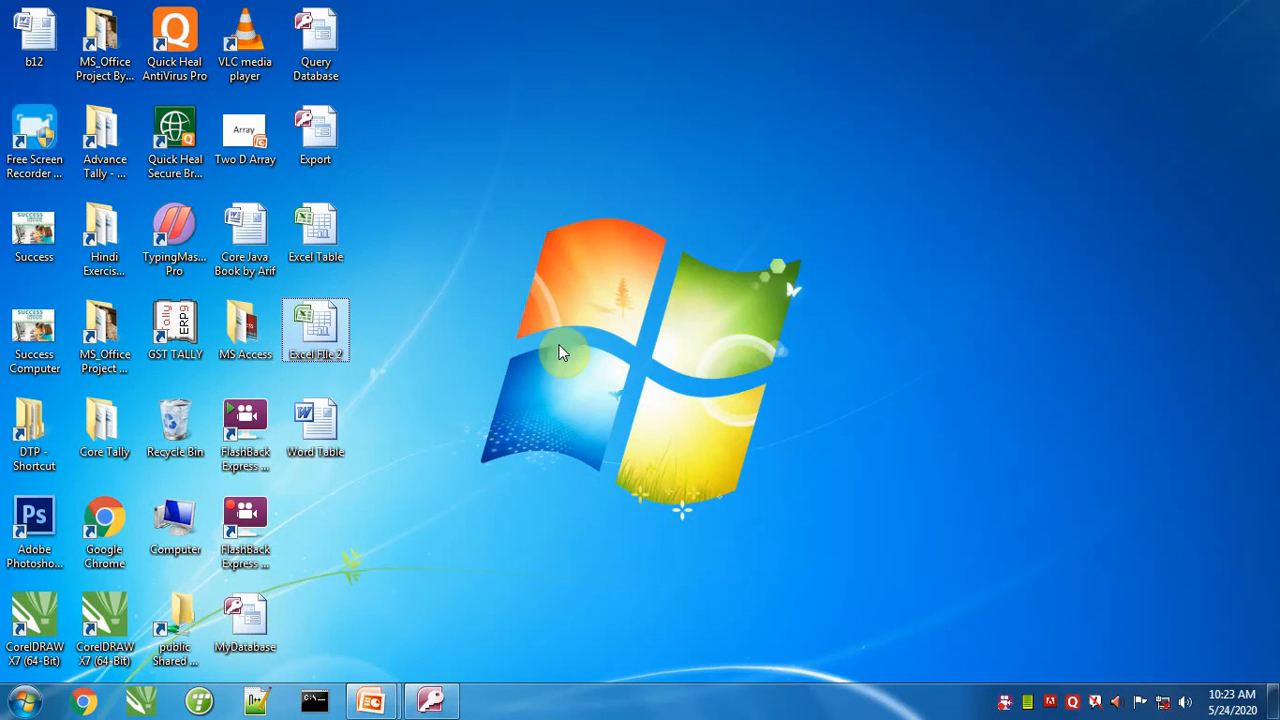
double_click(327, 437)
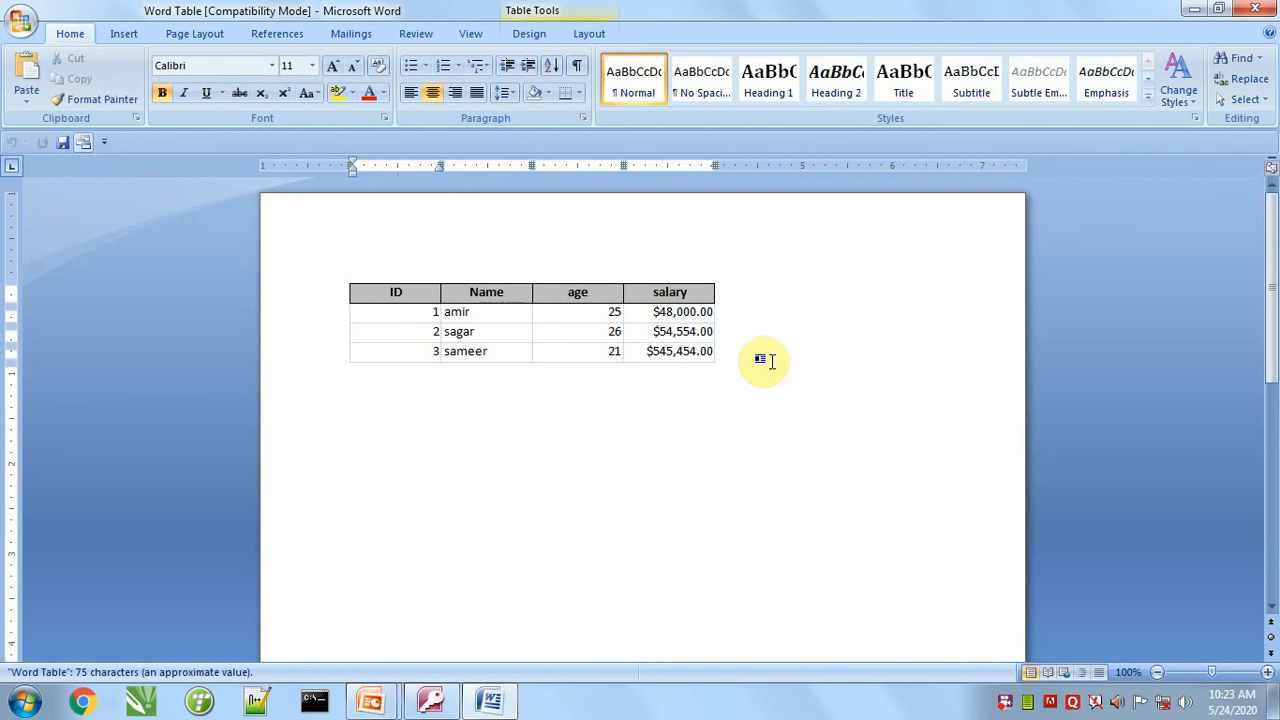
left_click(1258, 8)
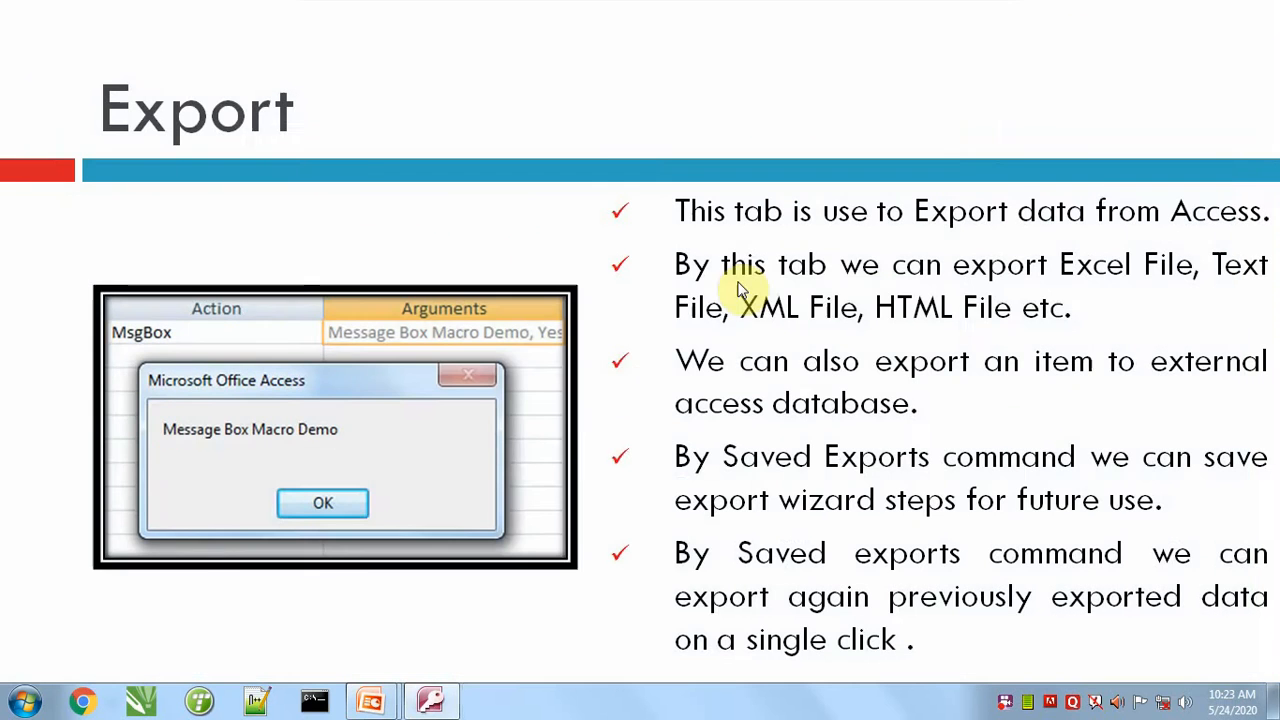
- Return to Access and start a text file export of Table1, setting the destination to Text Table on the Desktop
left_click(596, 408)
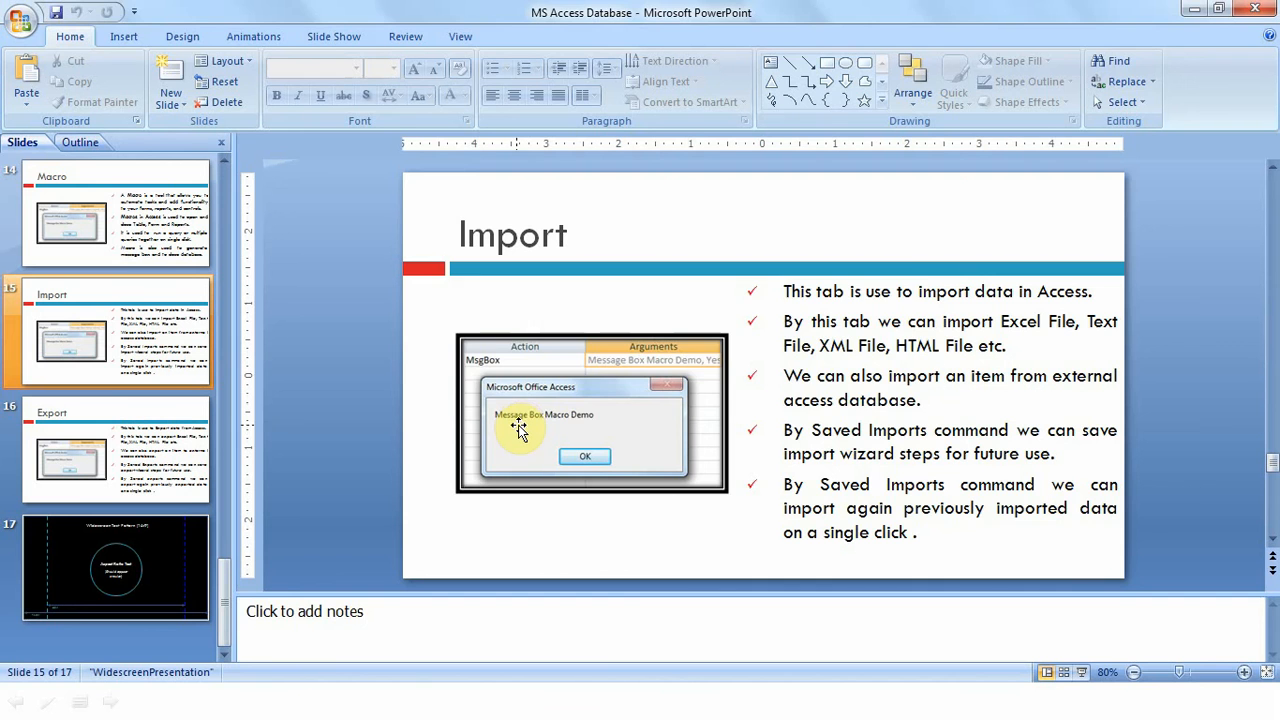
key("alt+Tab")
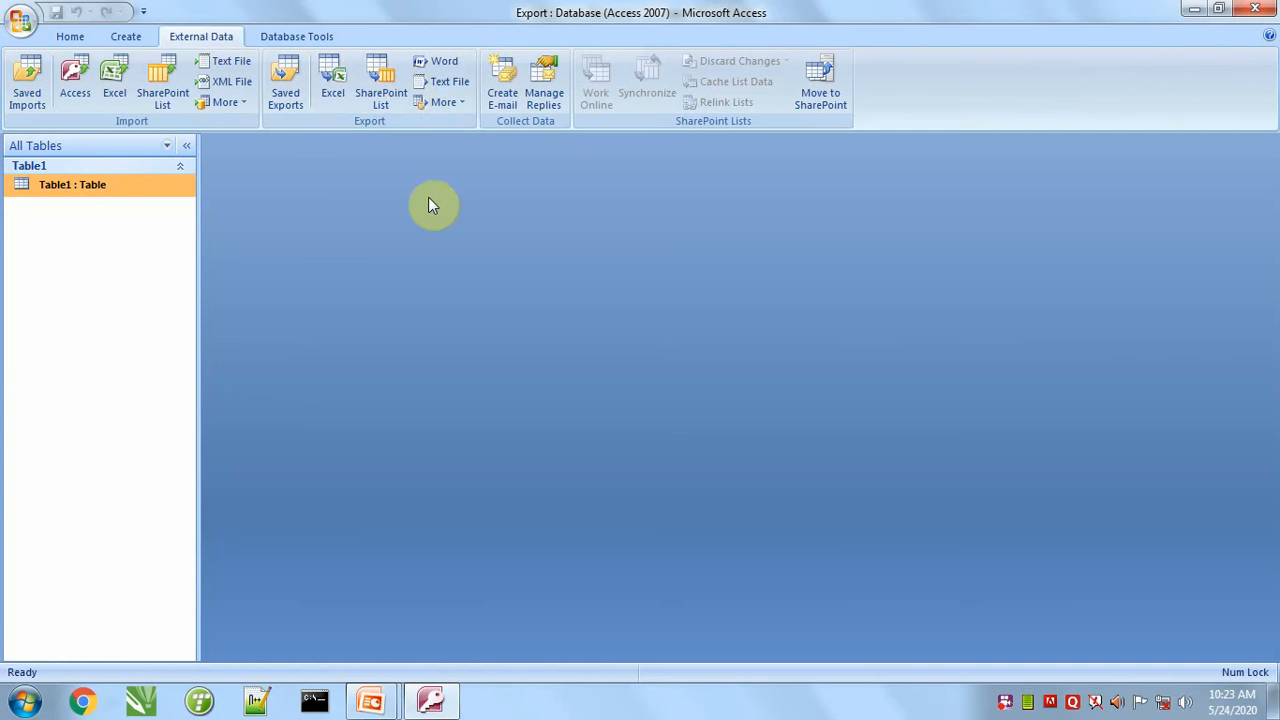
left_click(440, 88)
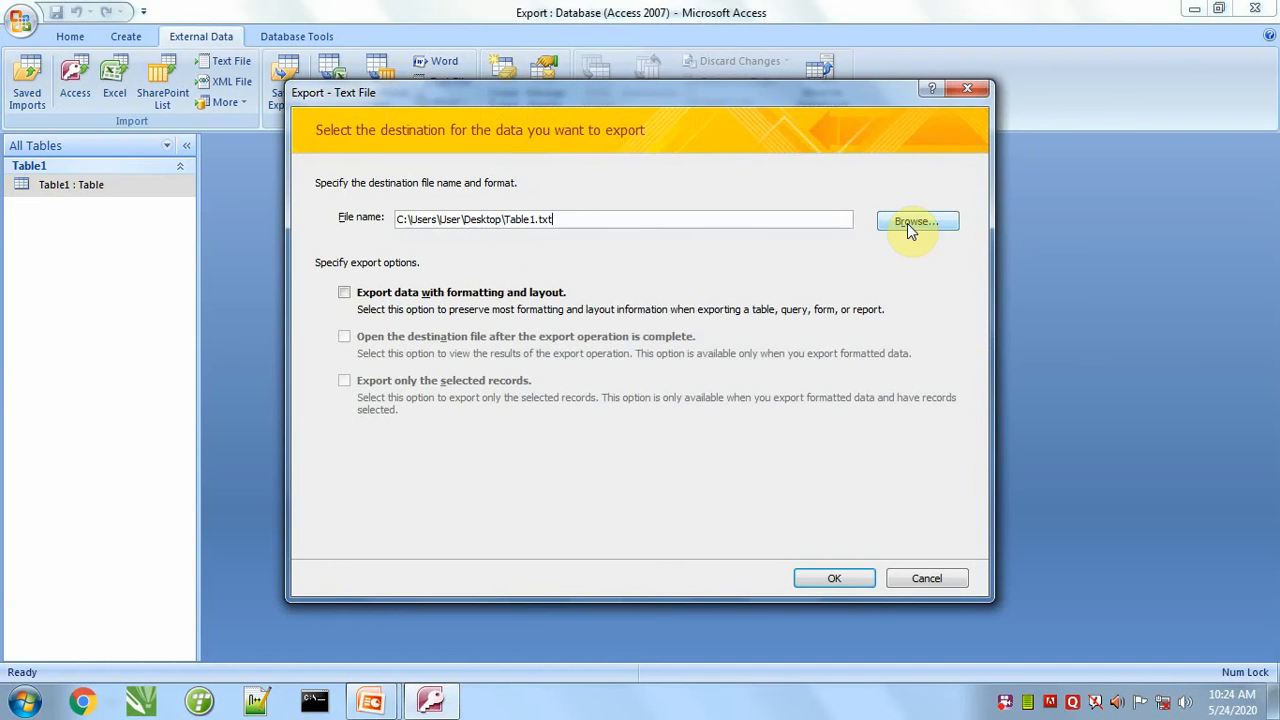
left_click(907, 223)
left_click_drag(436, 308, 443, 240)
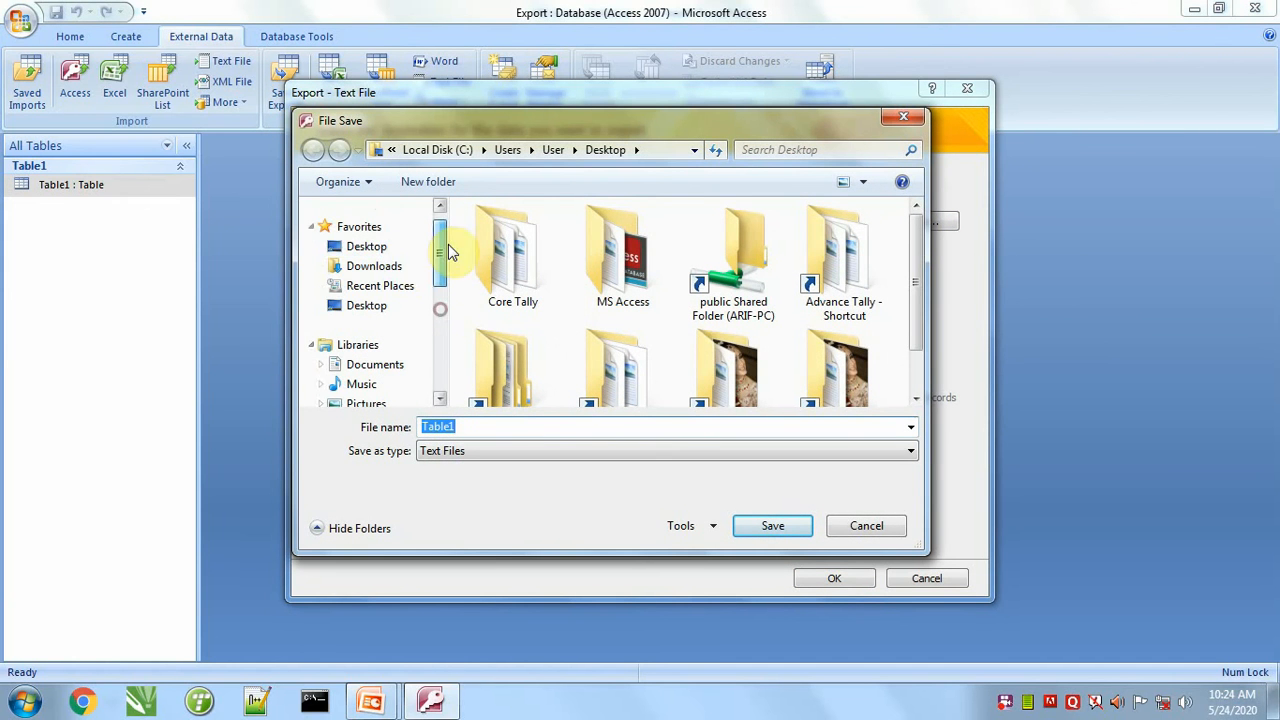
left_click(366, 246)
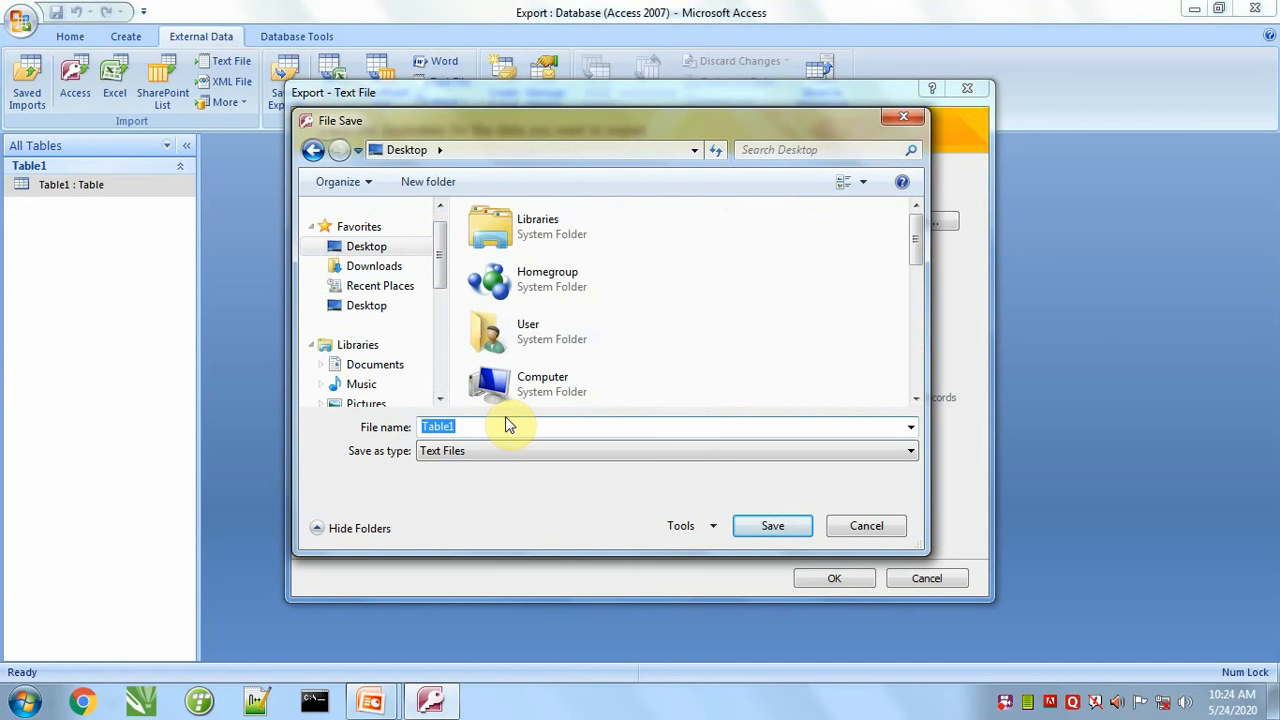
type("Text")
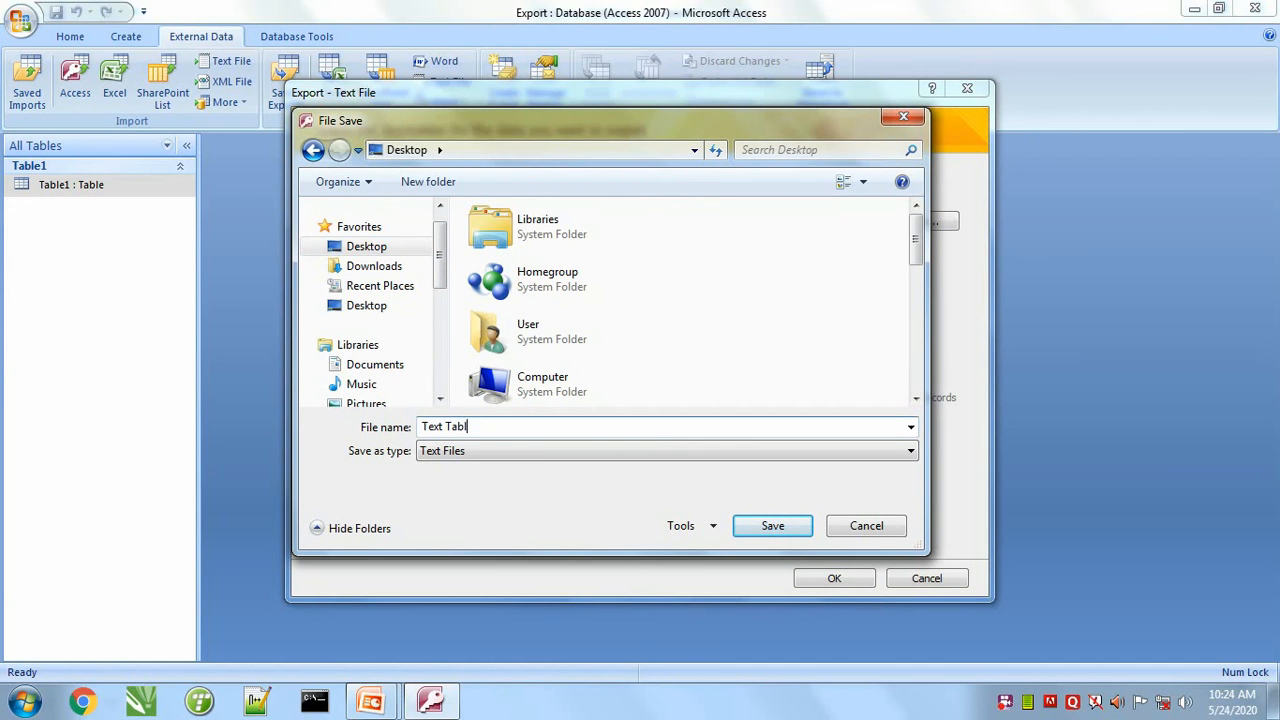
left_click(772, 525)
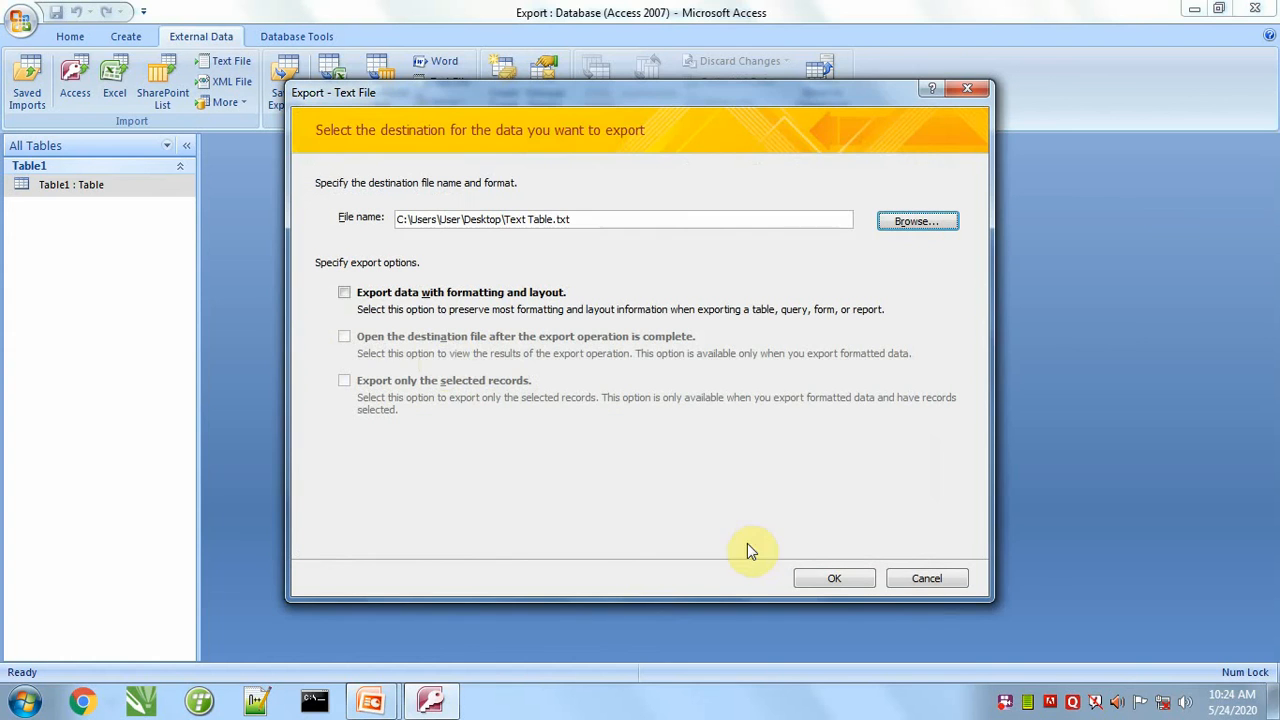
- Export the text file with formatting and layout and Windows (default) encoding, opening the destination file once the export completes
left_click(345, 294)
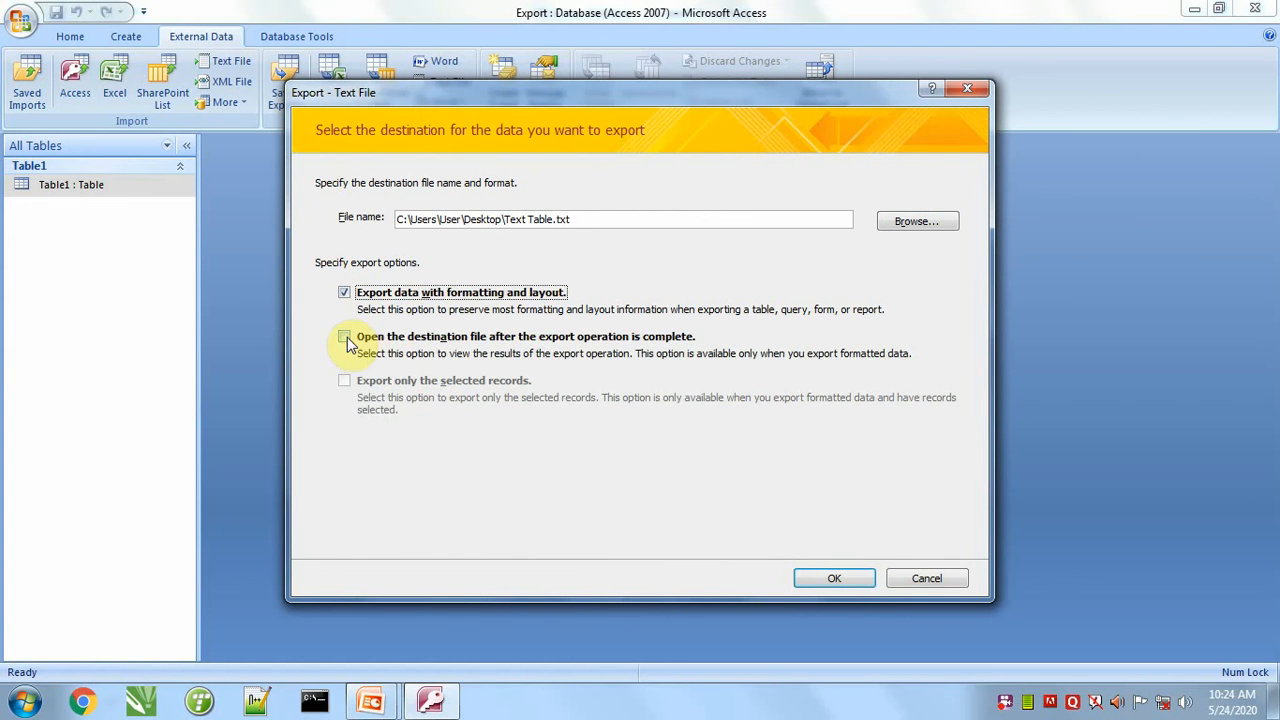
left_click(345, 338)
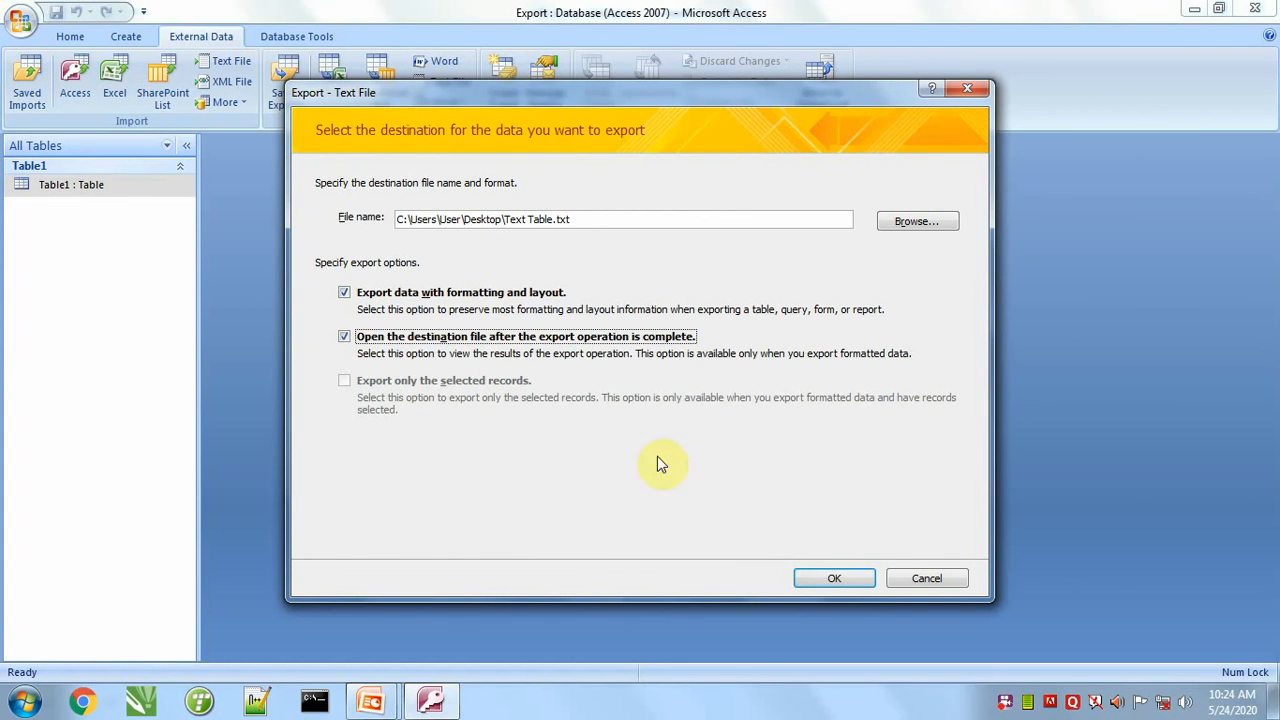
left_click(836, 579)
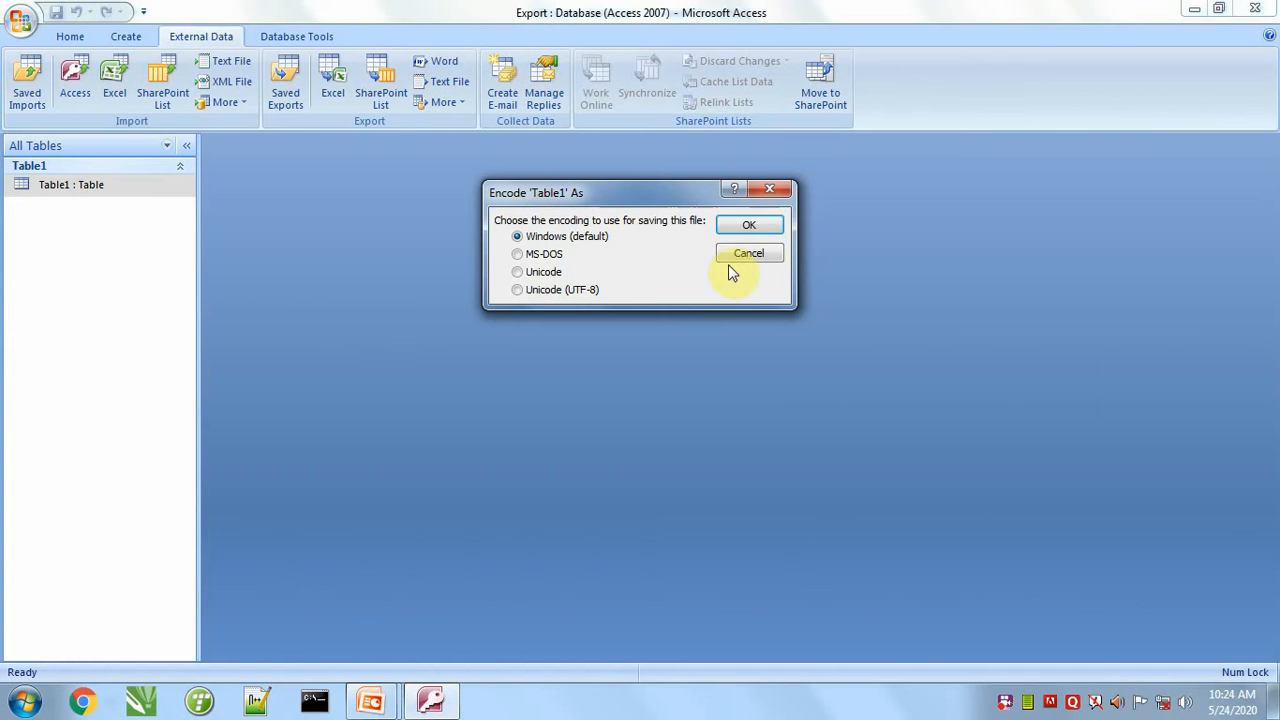
left_click(749, 225)
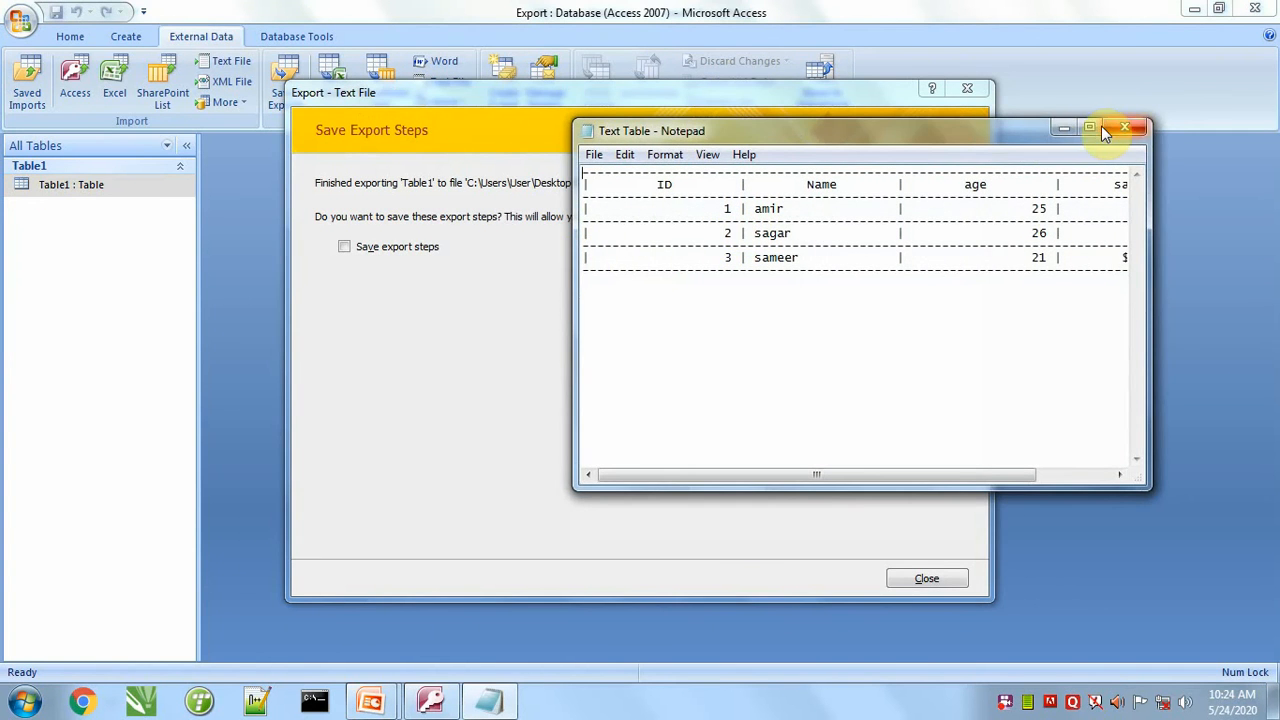
- Maximize the exported Text Table in Notepad to examine it, and close both it and the export wizard without saving the export steps
left_click(1096, 127)
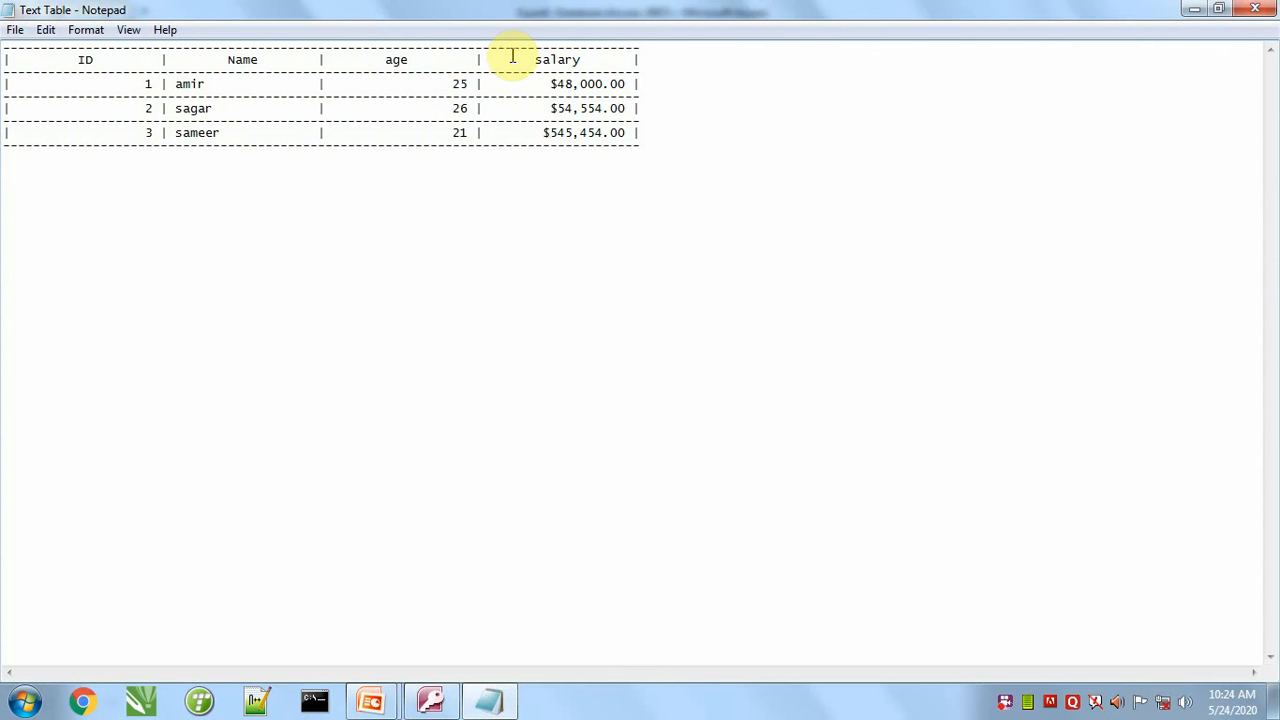
left_click(1255, 9)
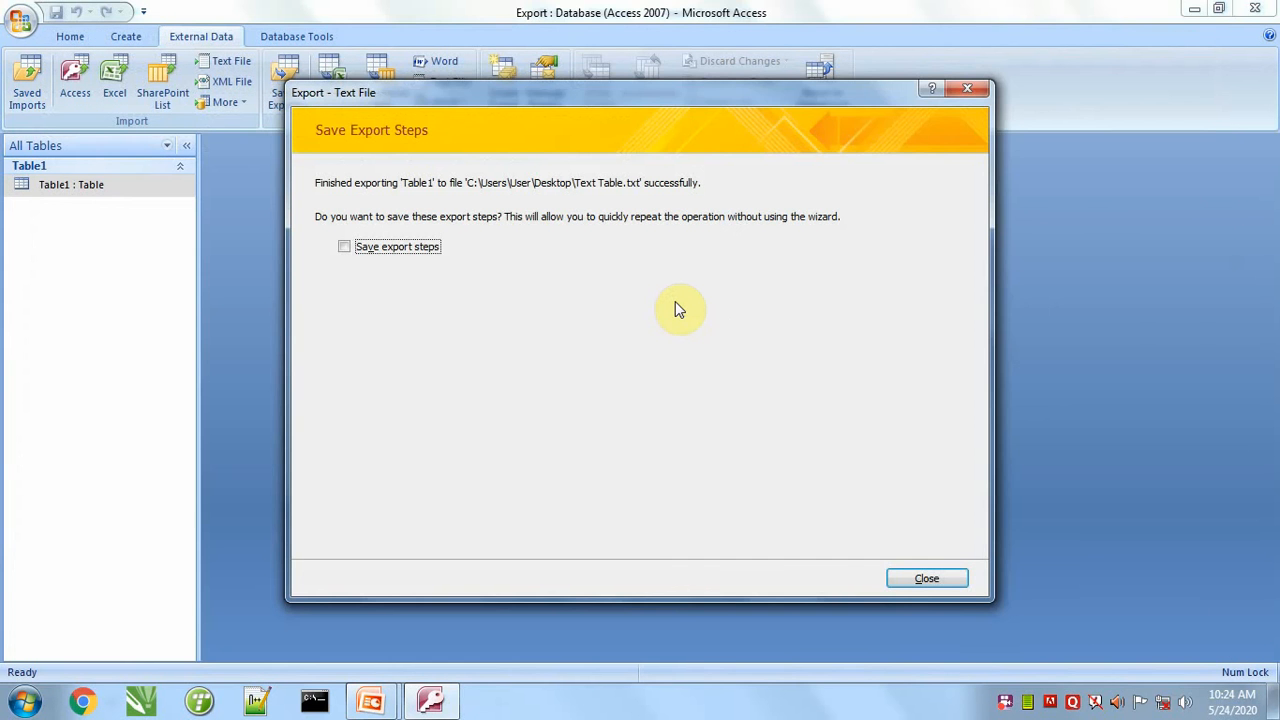
left_click(912, 584)
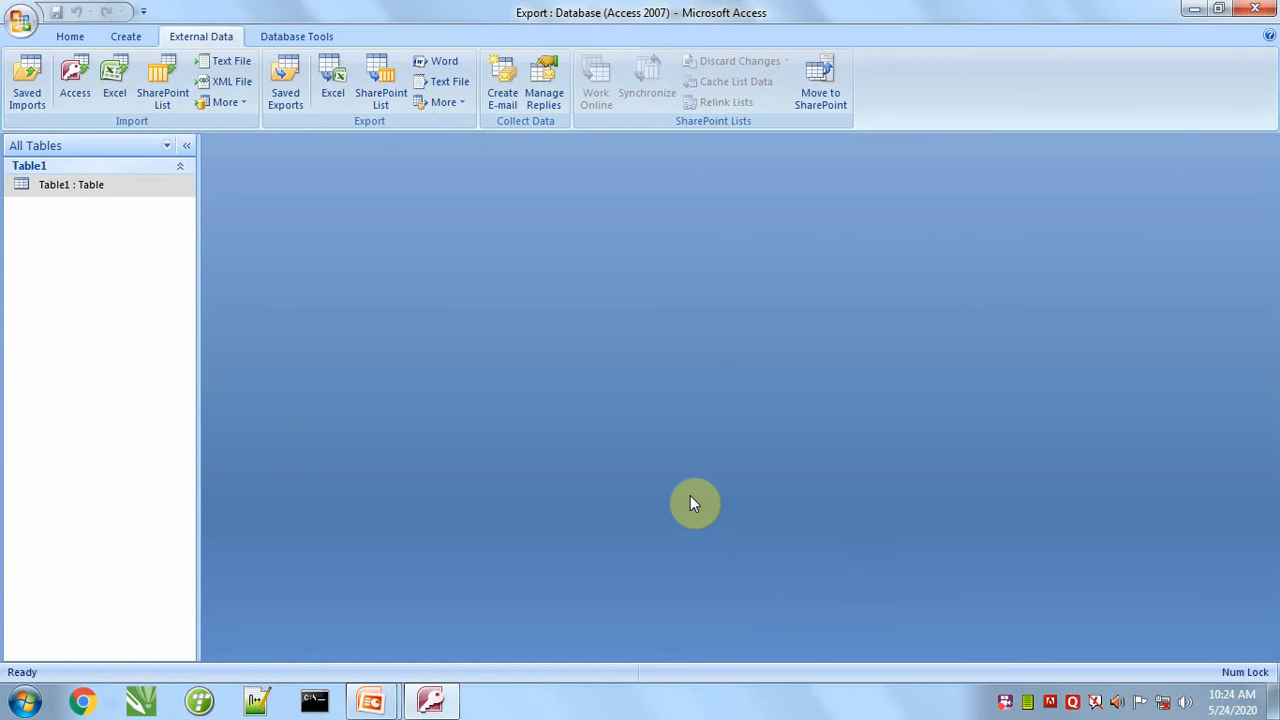
- Open the Text Table file from the Desktop in Notepad to examine the formatted export, and close it
key("alt+Tab")
key("alt+Tab")
key("alt+Tab")
double_click(319, 537)
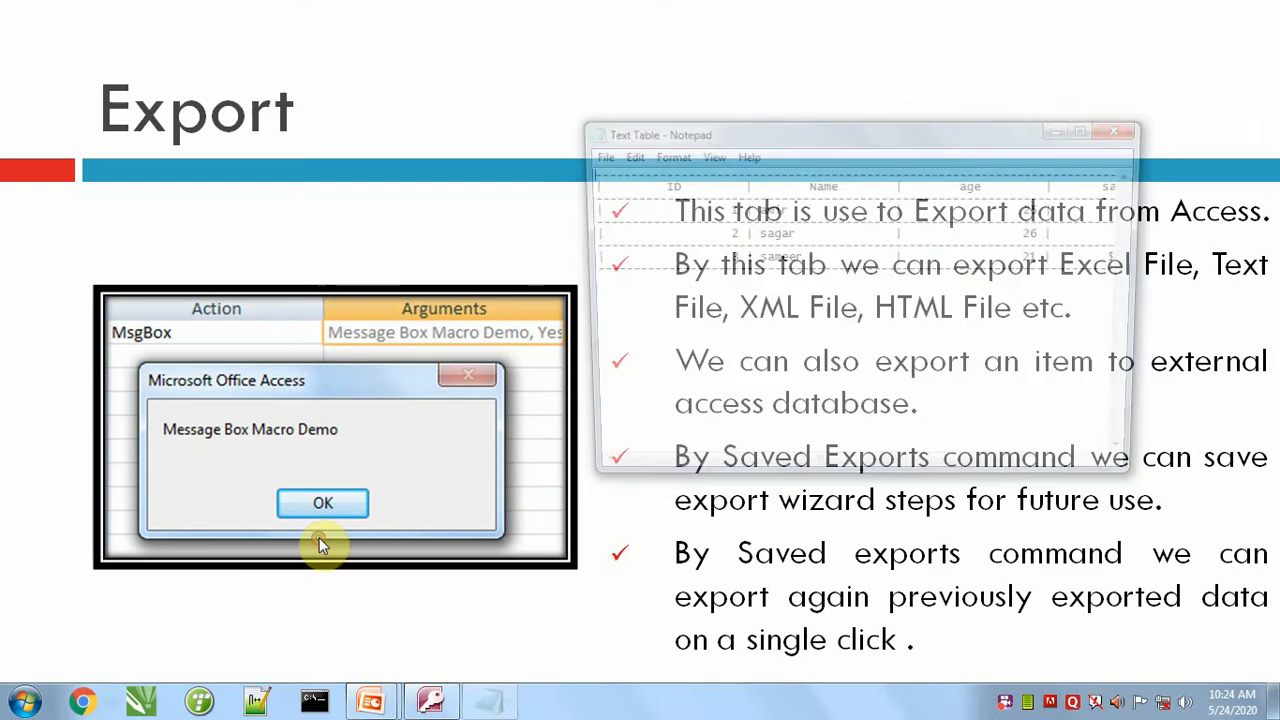
left_click(1125, 127)
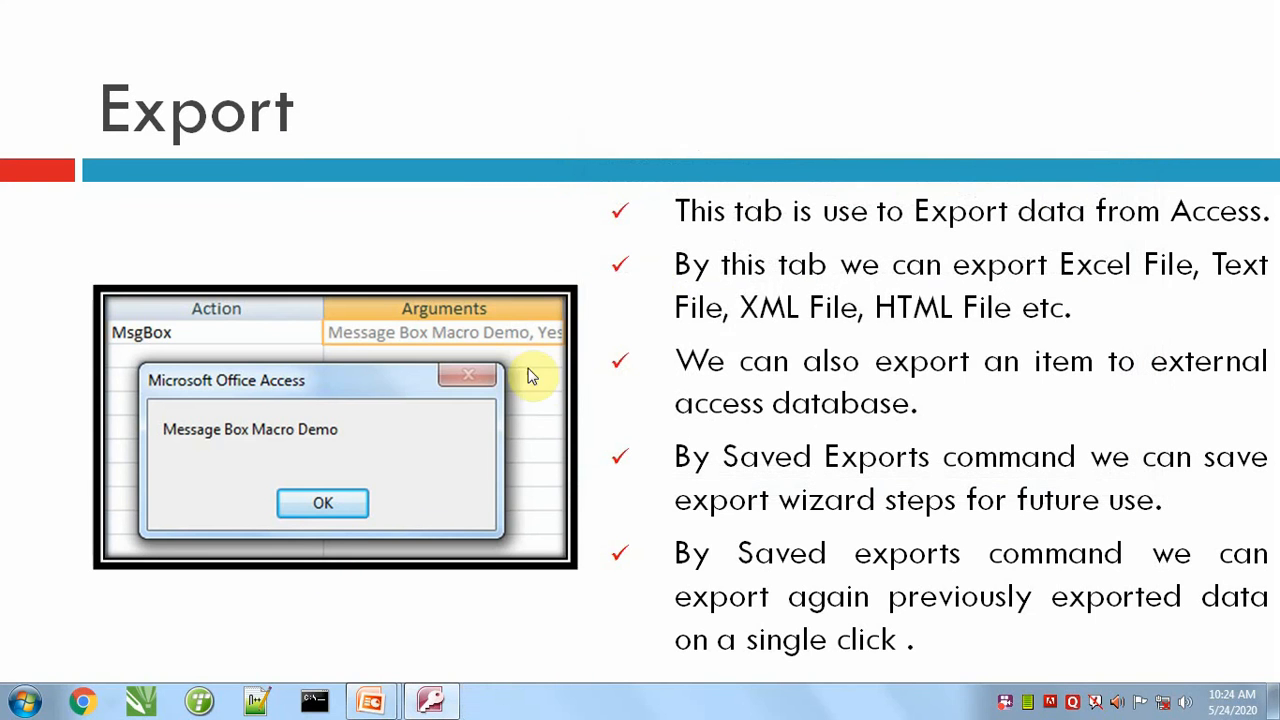
- Return to Access and start a text file export of Table1 without formatting, setting the destination to Text Table 2 on the Desktop
key("alt+Tab")
left_click(453, 367)
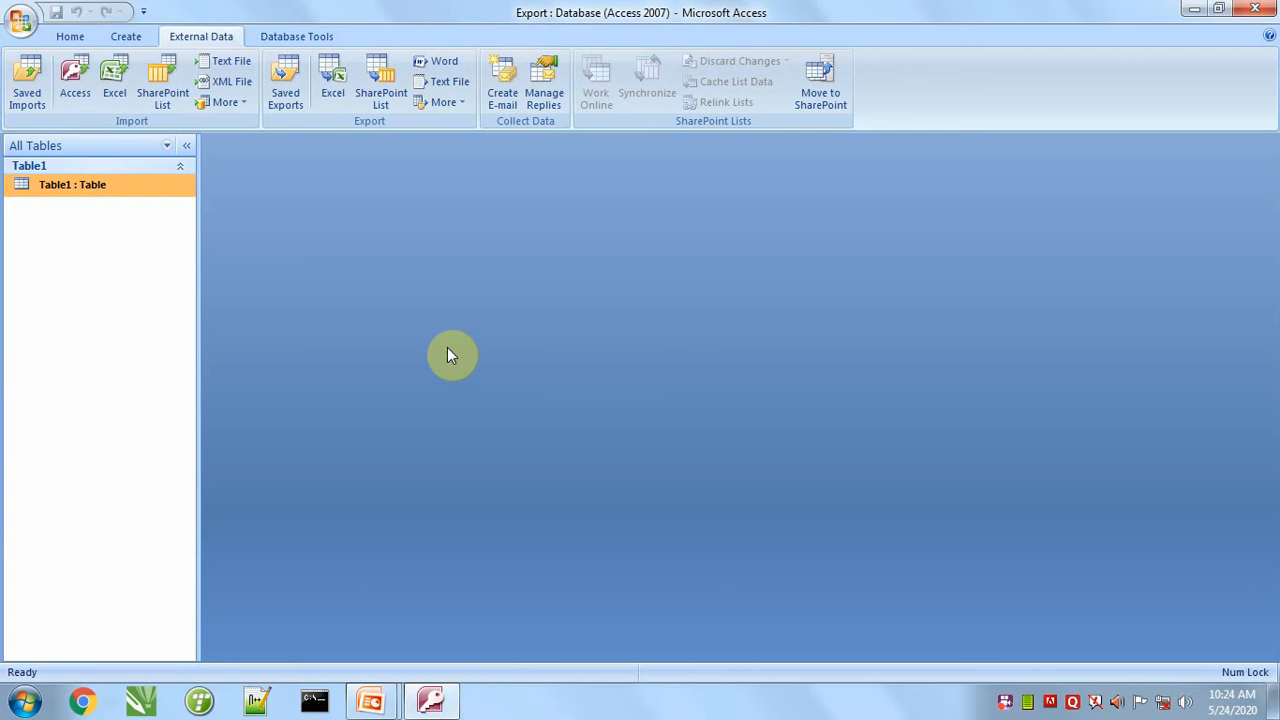
left_click(449, 86)
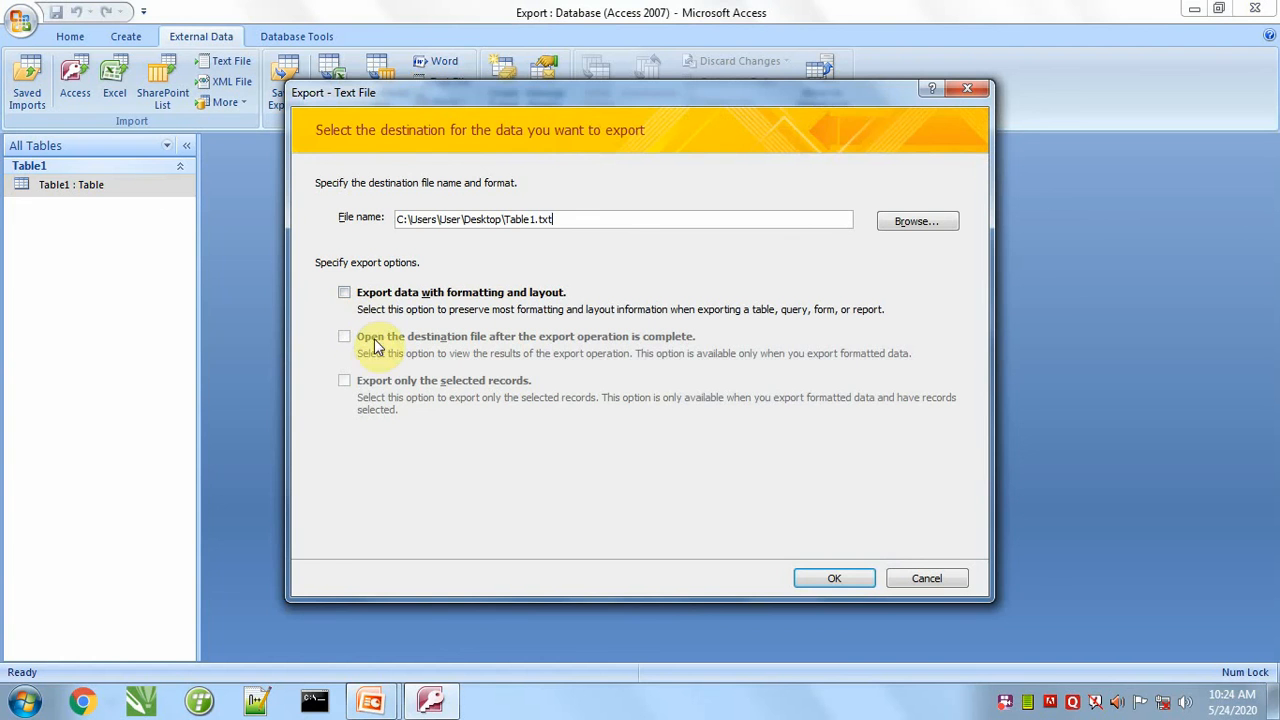
left_click(912, 220)
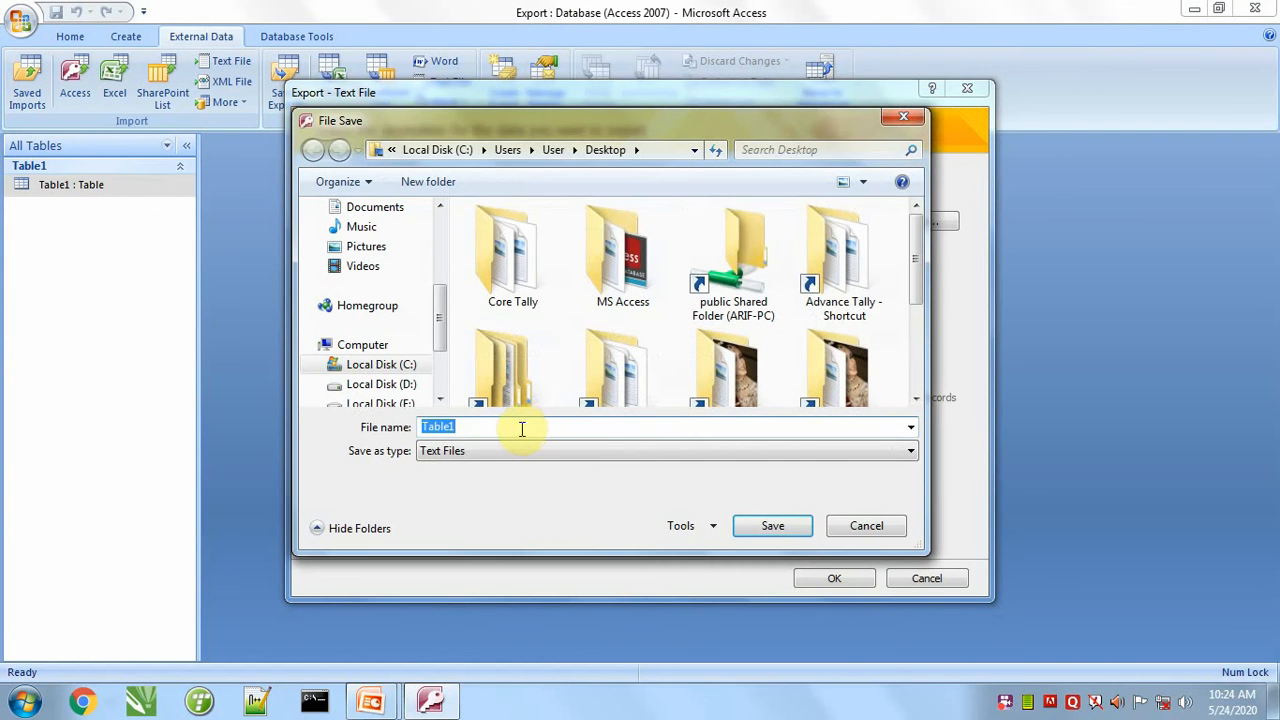
type("Text ")
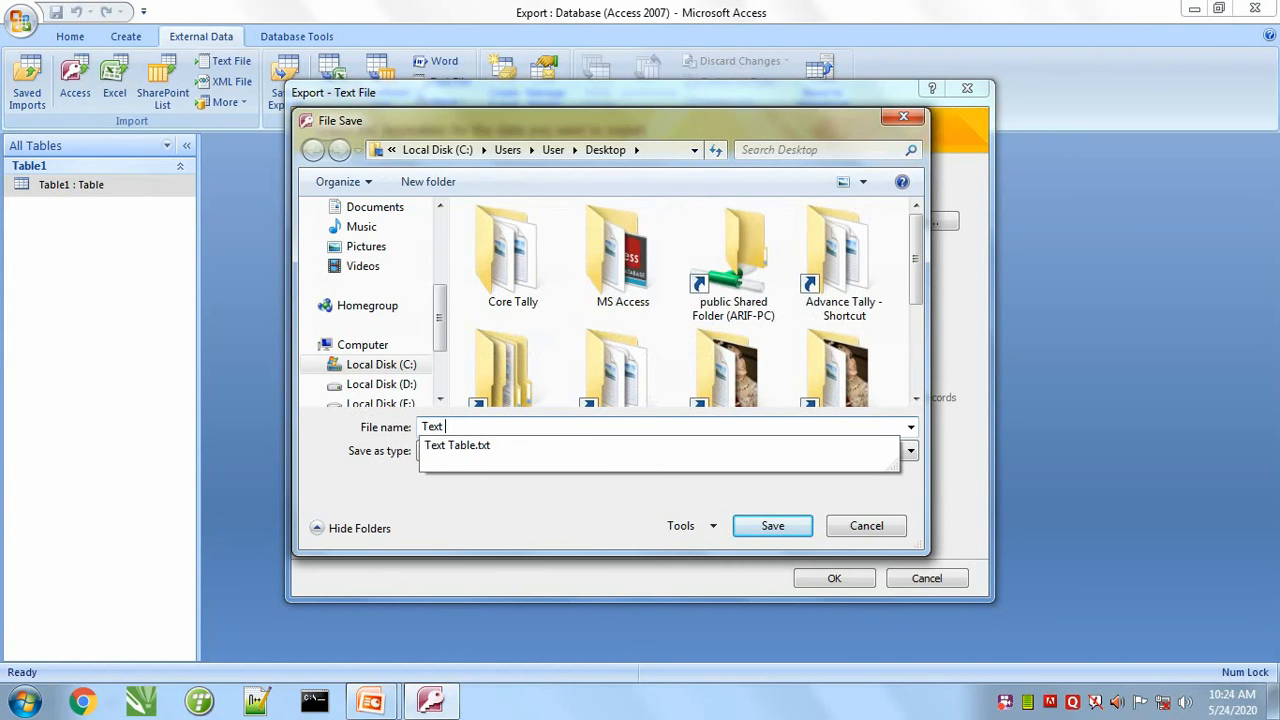
type("Table 2")
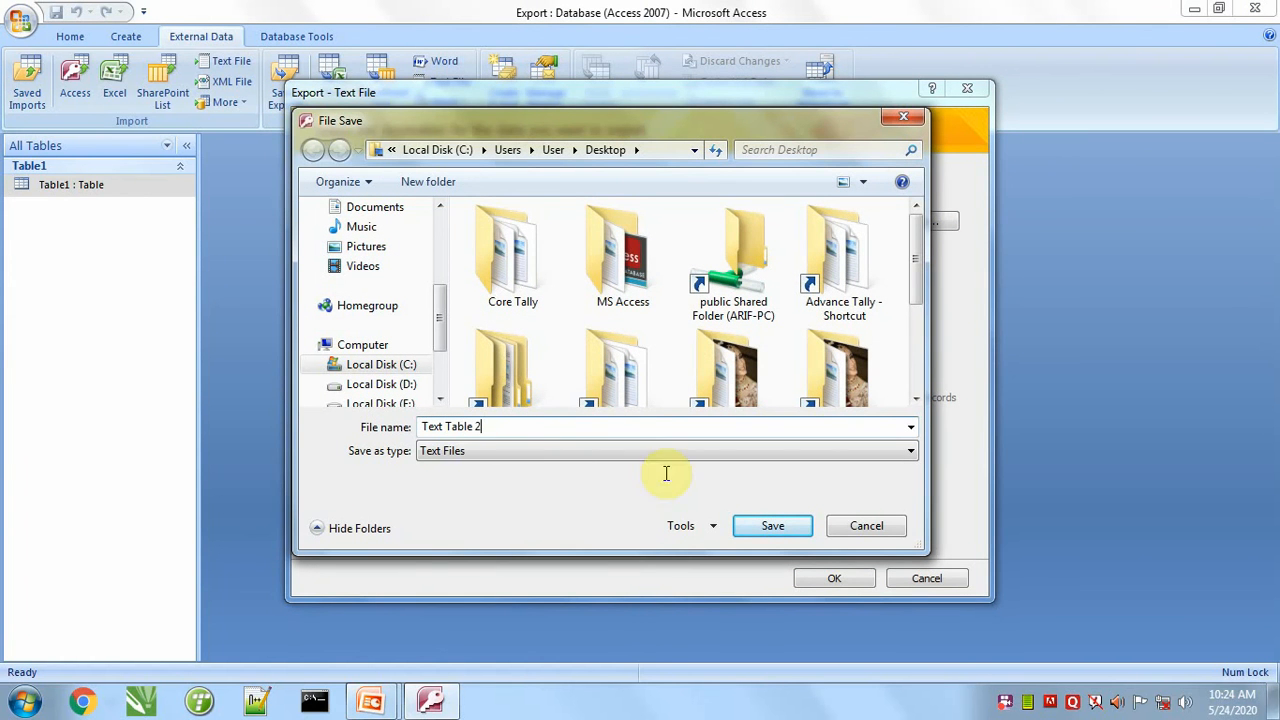
left_click(773, 524)
left_click(852, 580)
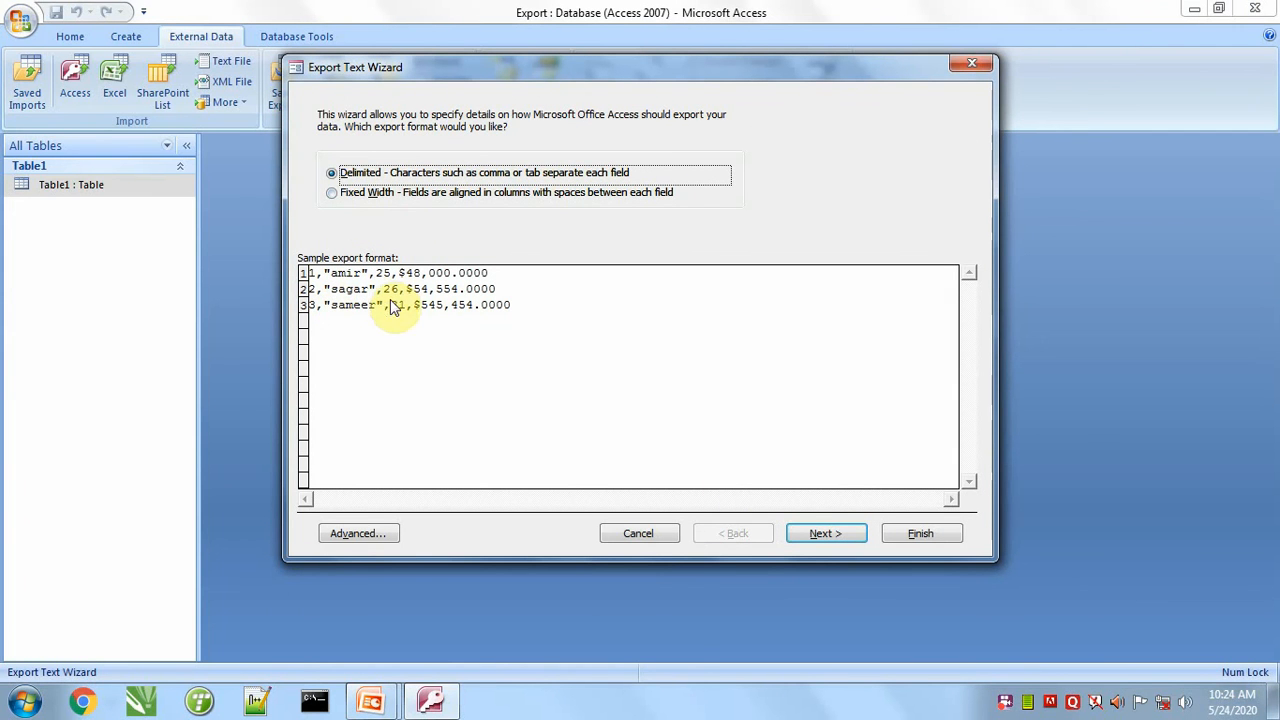
- Keep the delimited format and compare the tab, semicolon, comma, space and other delimiter options in the preview, settling on comma
left_click(812, 532)
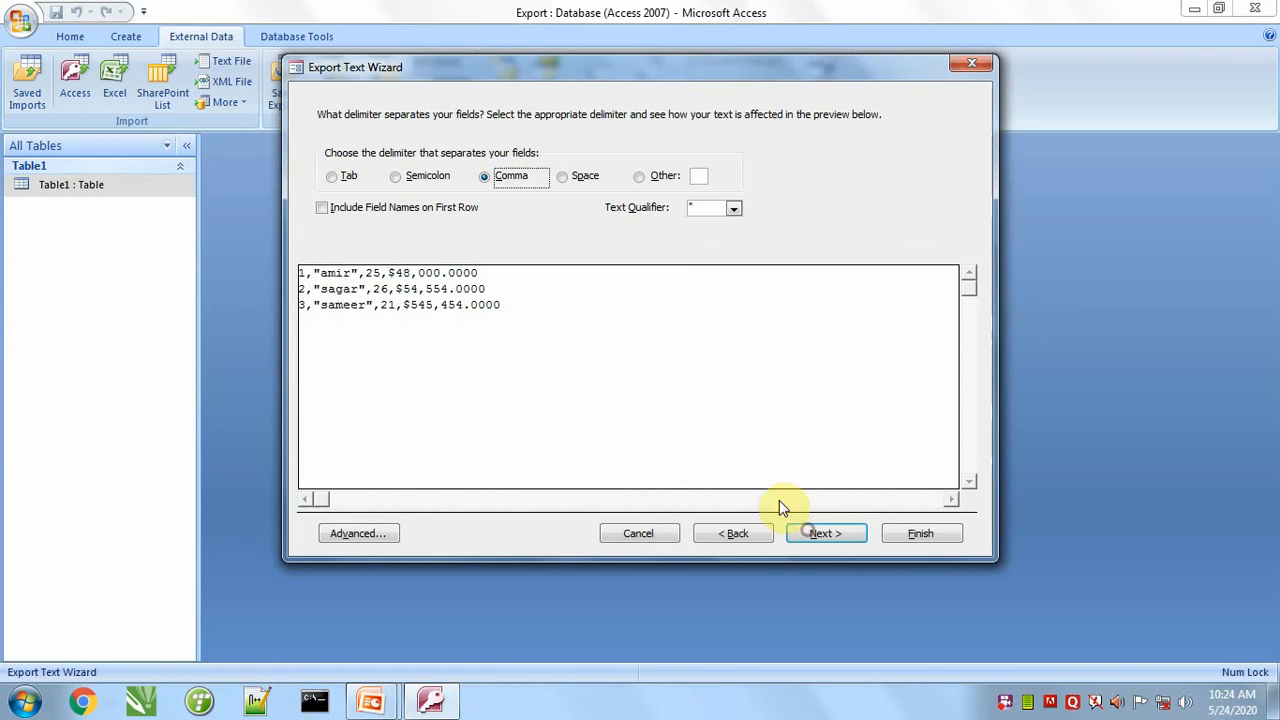
left_click(422, 178)
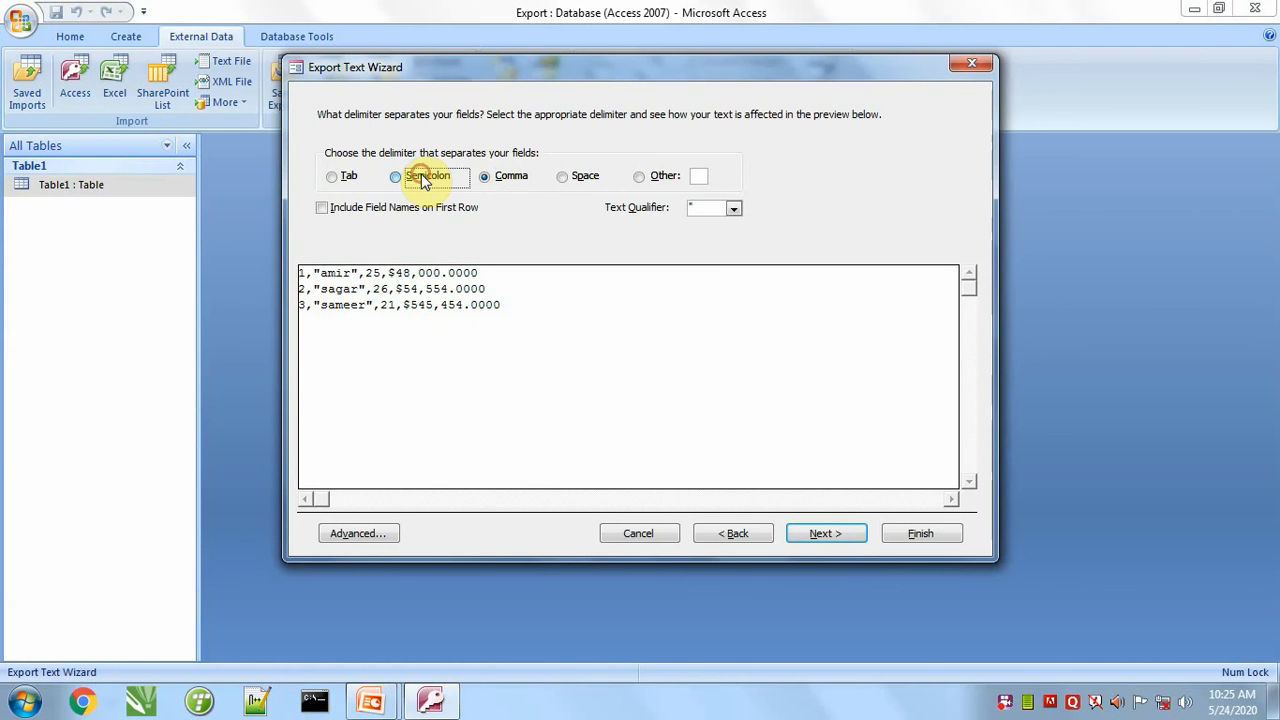
left_click(350, 180)
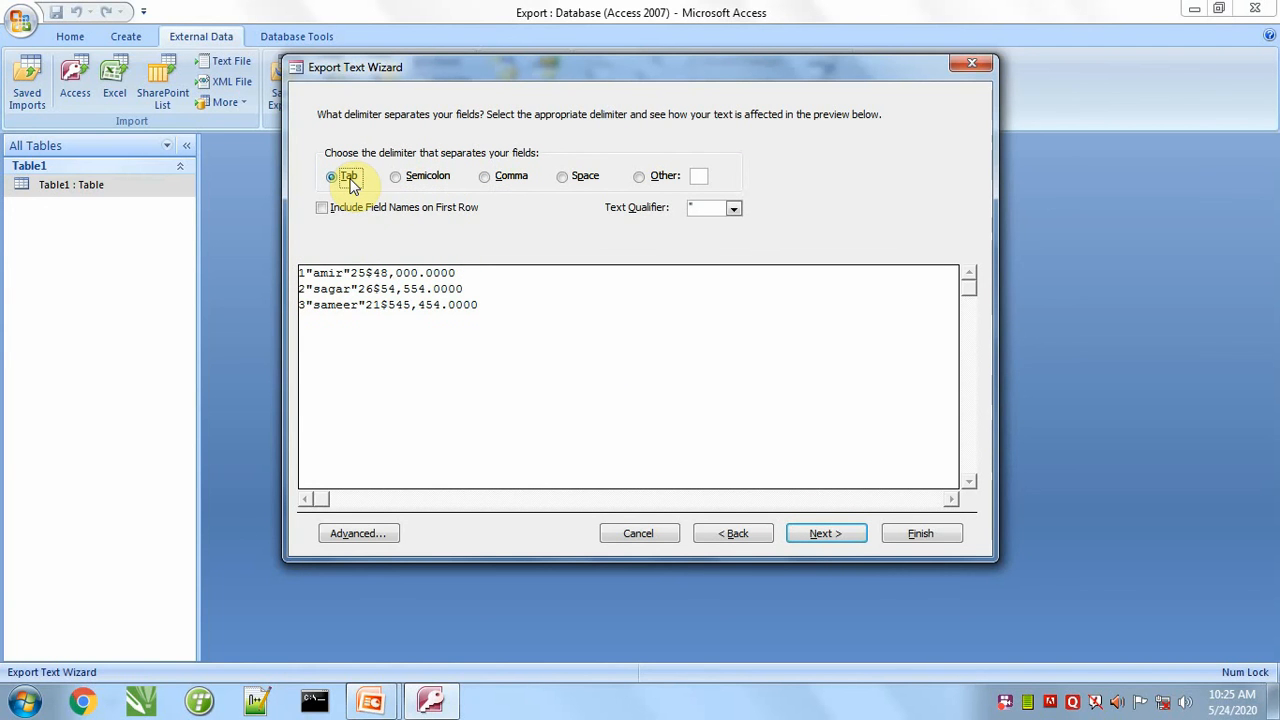
left_click(414, 180)
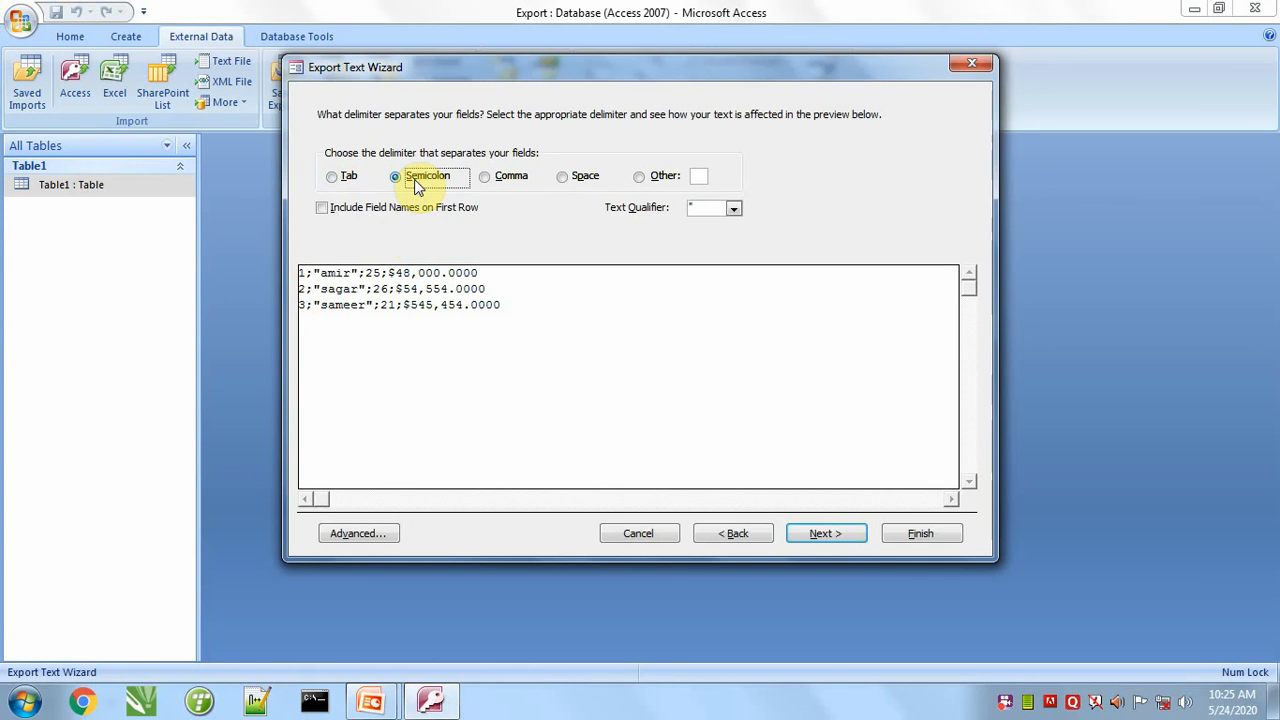
left_click(512, 183)
left_click(579, 181)
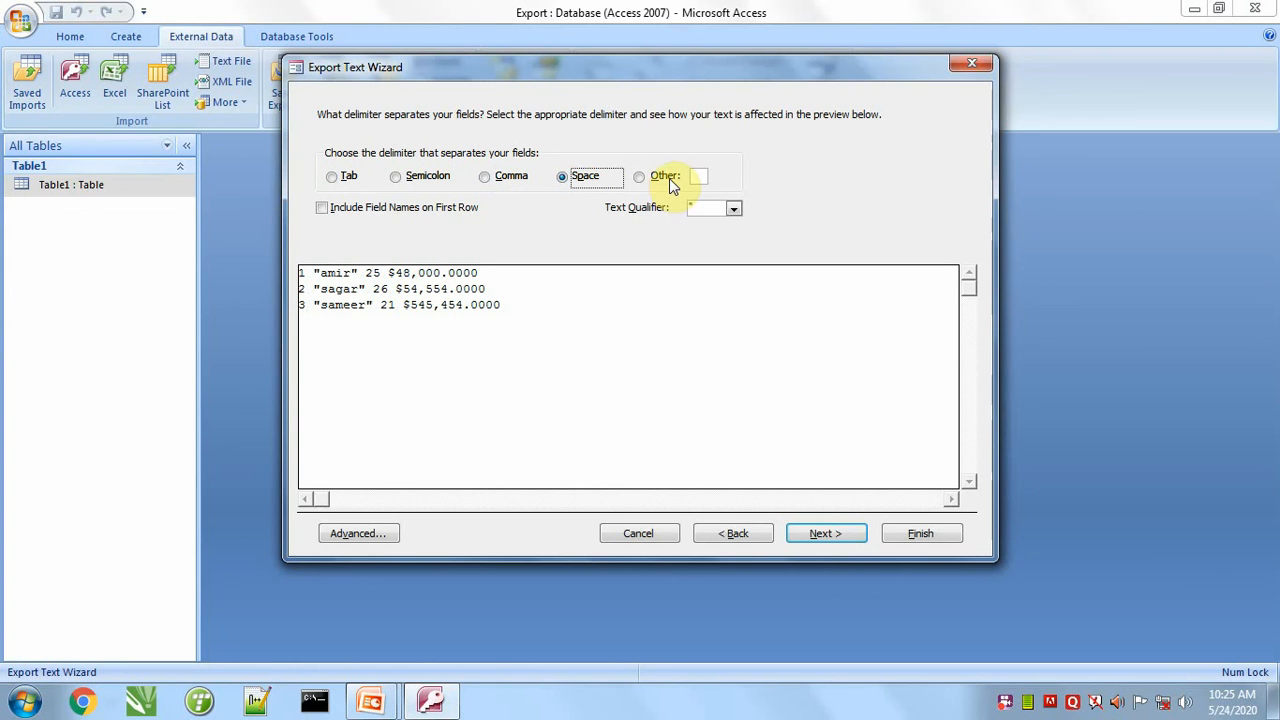
left_click(665, 180)
type("/")
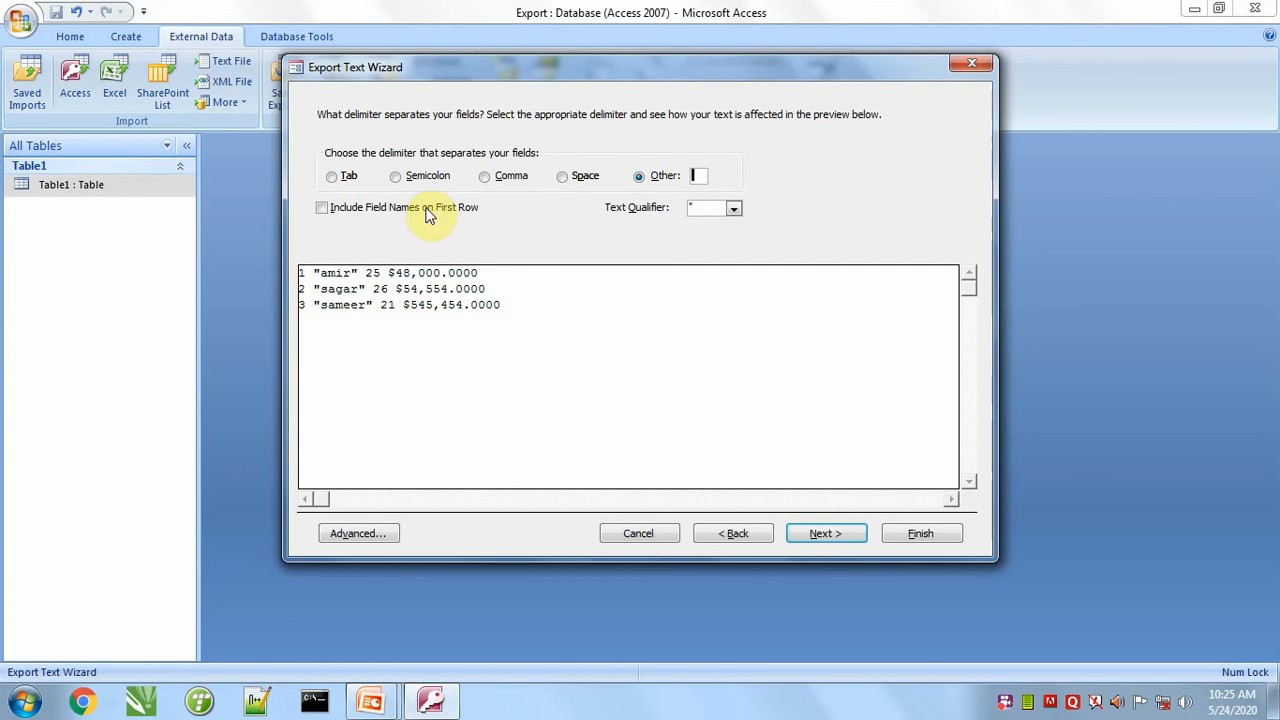
left_click(331, 177)
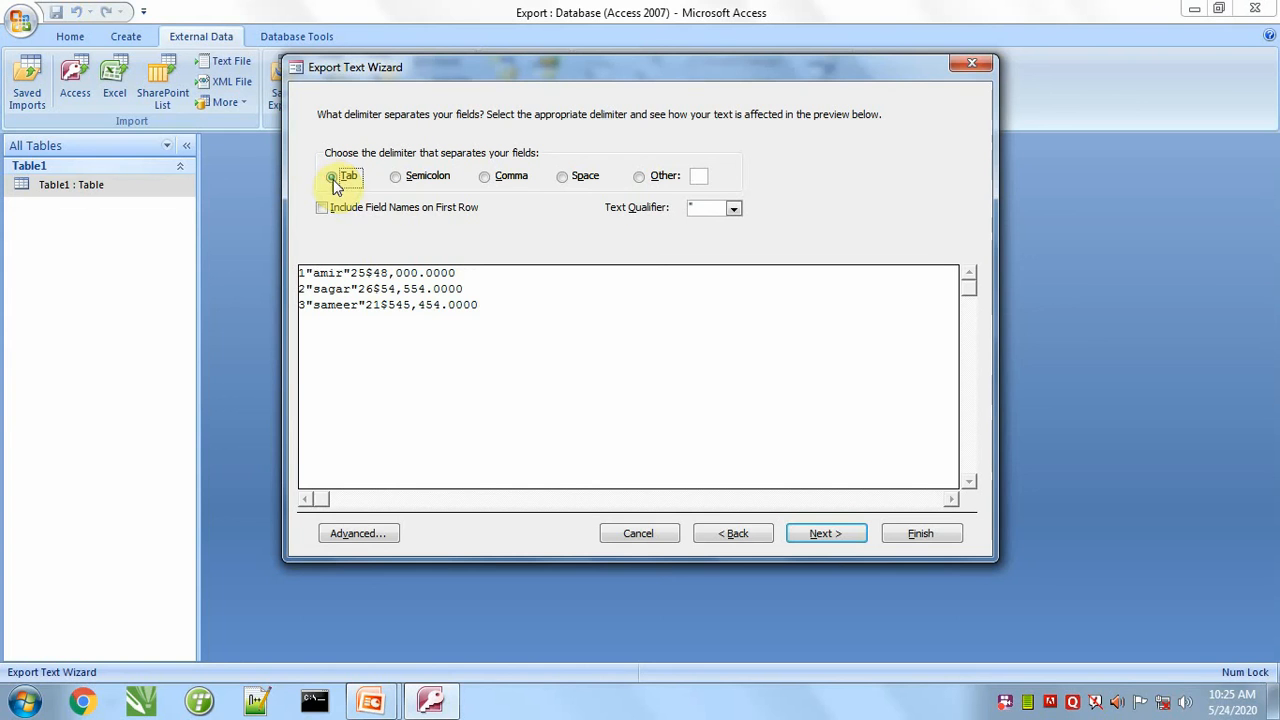
left_click(403, 178)
left_click(503, 186)
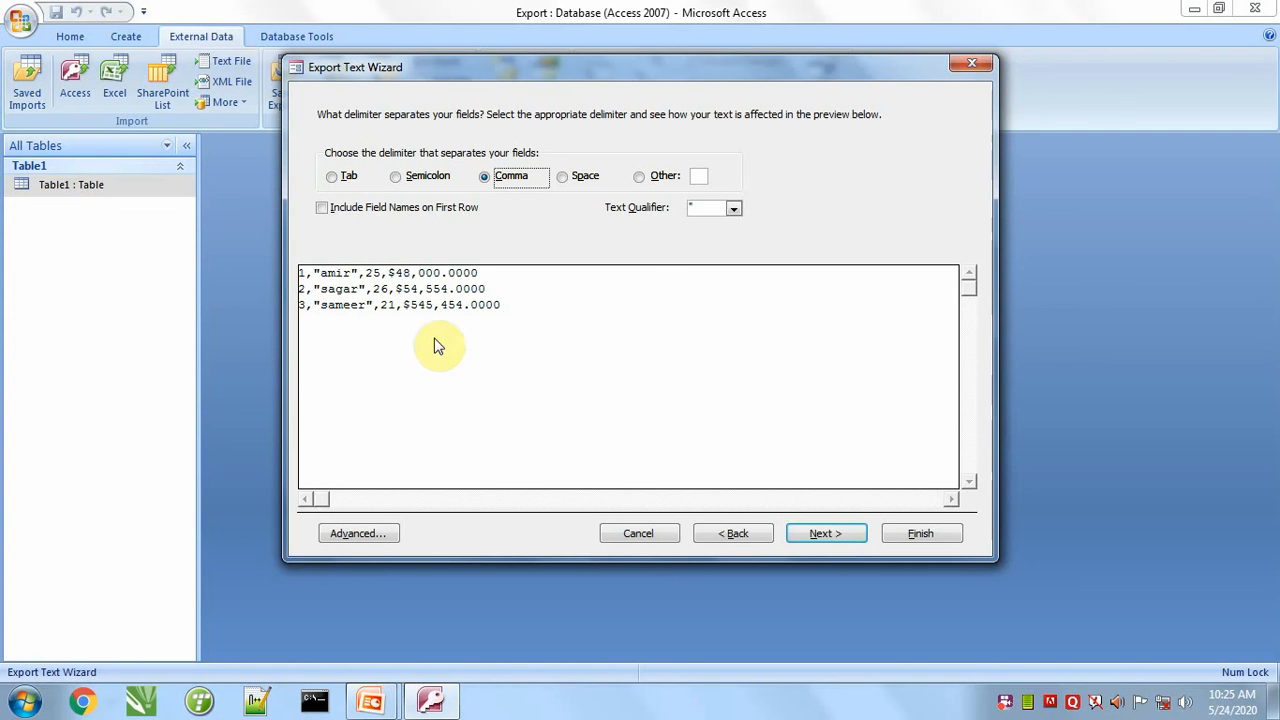
- Finish the export to Text Table 2.txt and close the wizard without saving the export steps
left_click(822, 533)
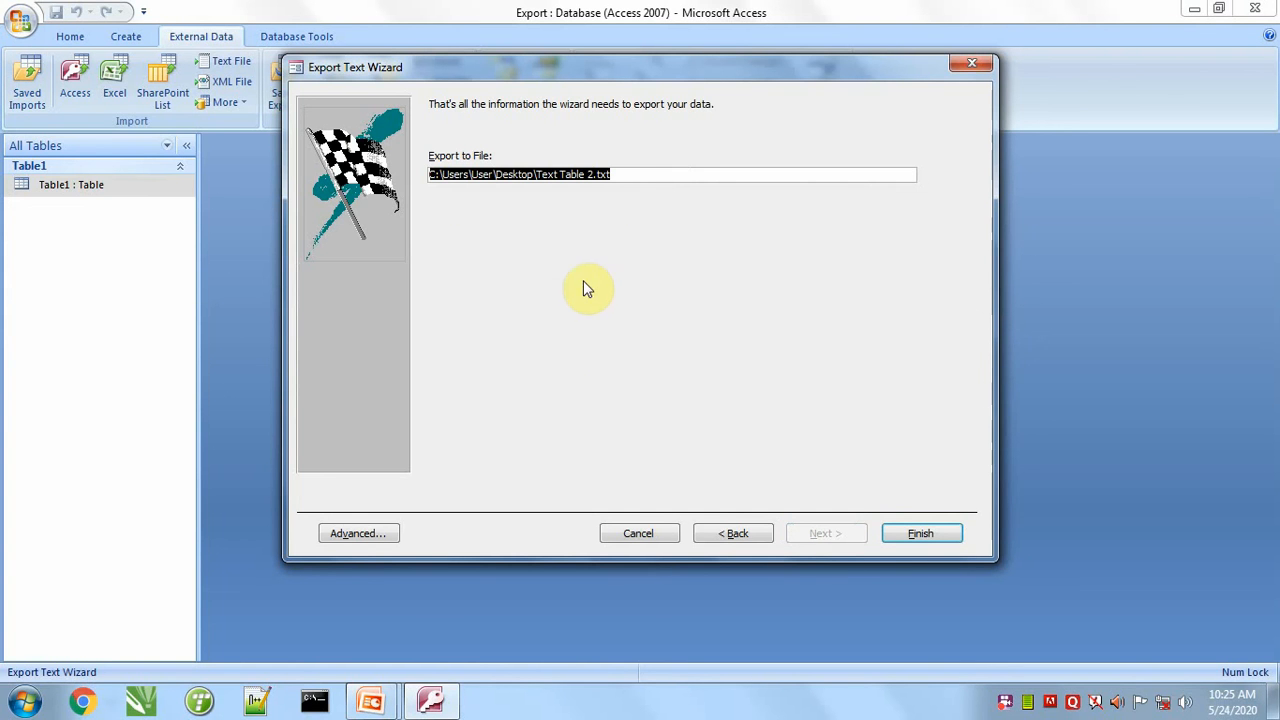
left_click(905, 535)
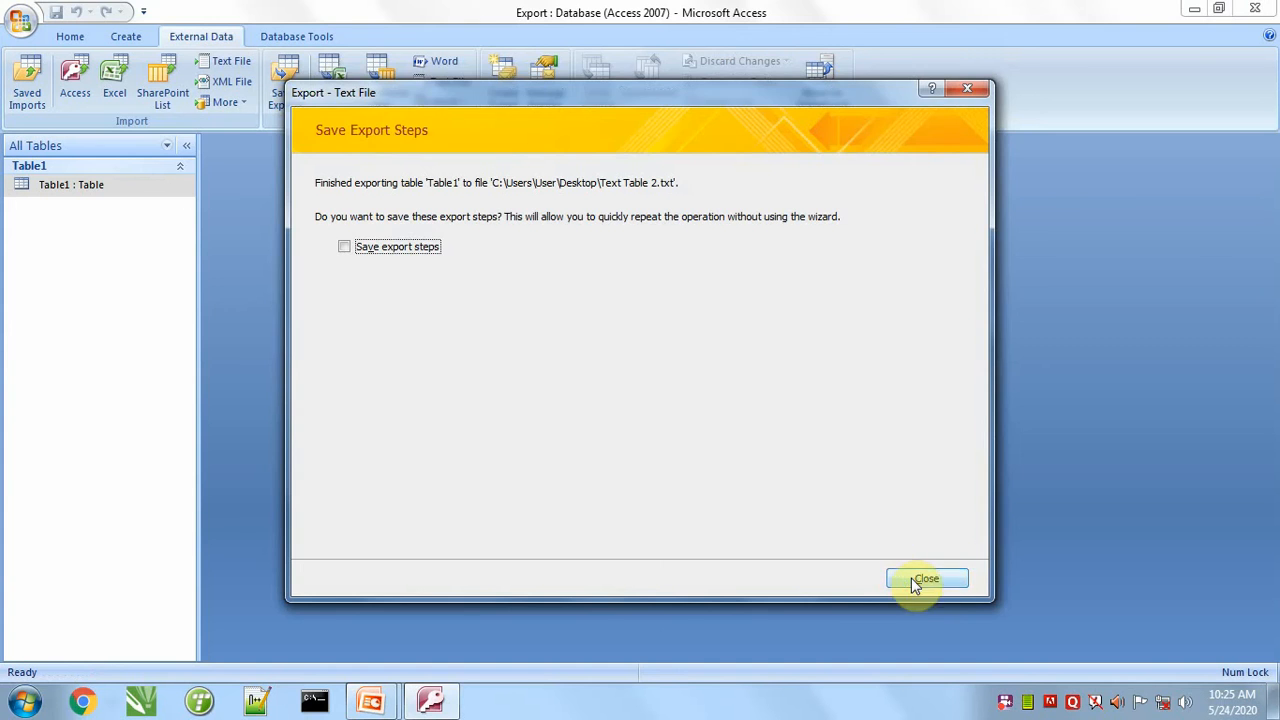
left_click(924, 579)
- Open the Text Table 2 file from the Desktop in Notepad to examine the comma-delimited records, and close it
key("alt+Tab")
key("alt+Tab")
key("alt+Tab")
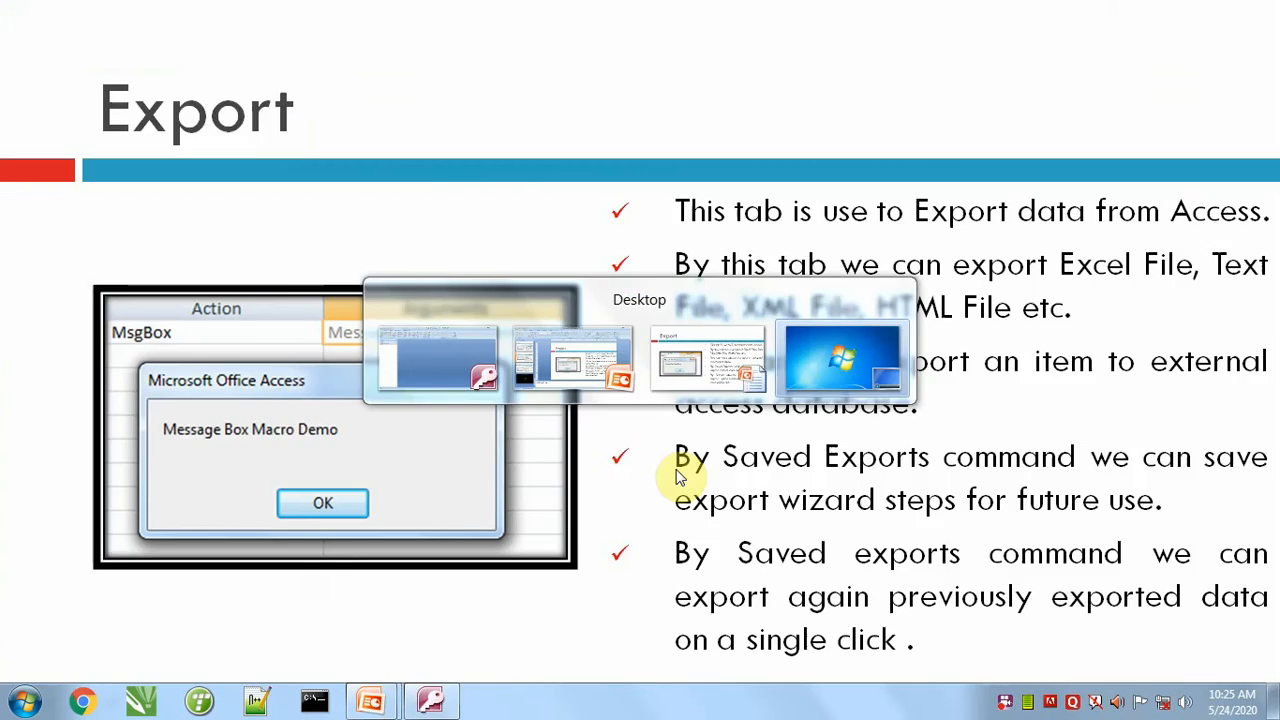
double_click(326, 632)
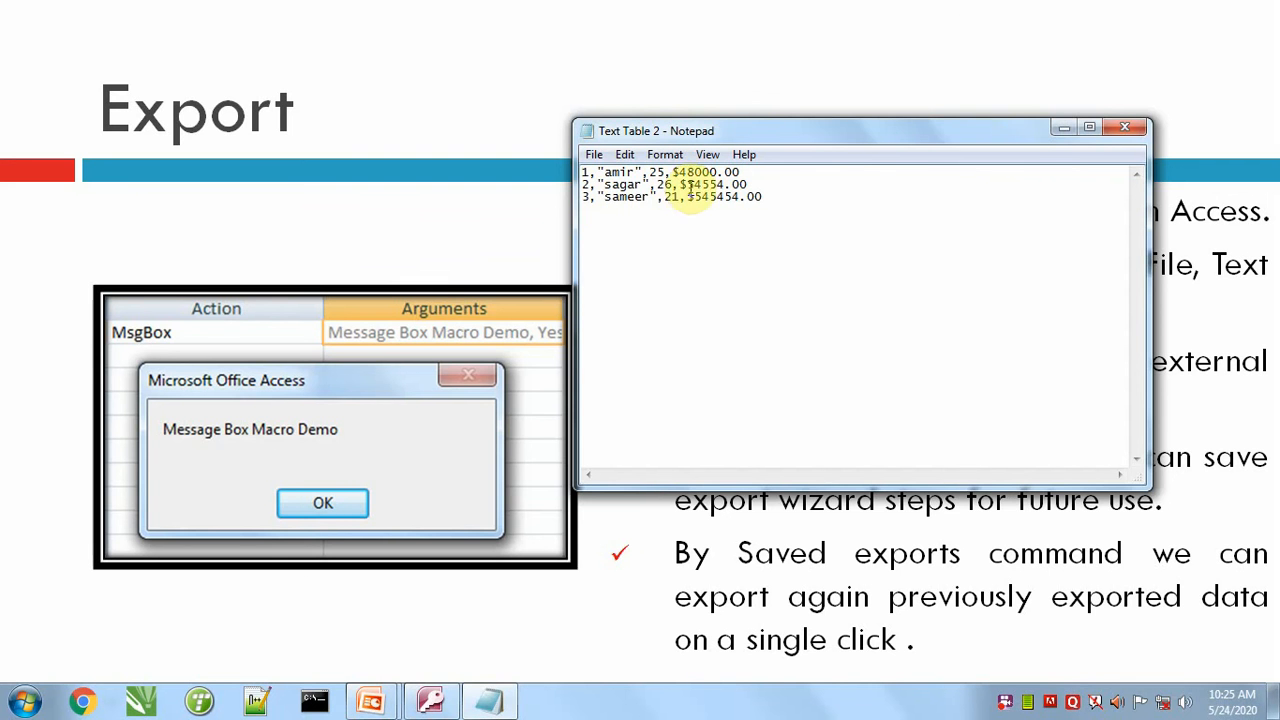
left_click(1124, 127)
- Open the Text Table file from the Desktop again to compare its formatted layout, and close it
key("alt+Tab")
key("Tab")
key("Tab")
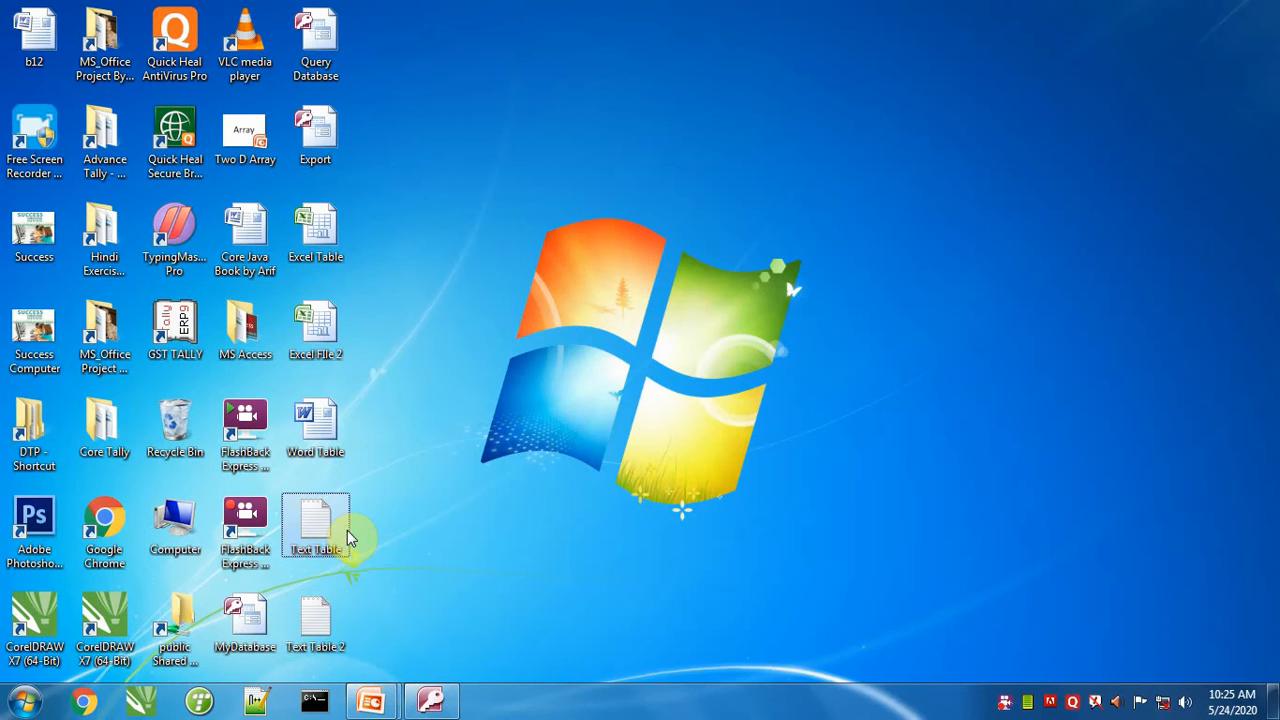
double_click(345, 532)
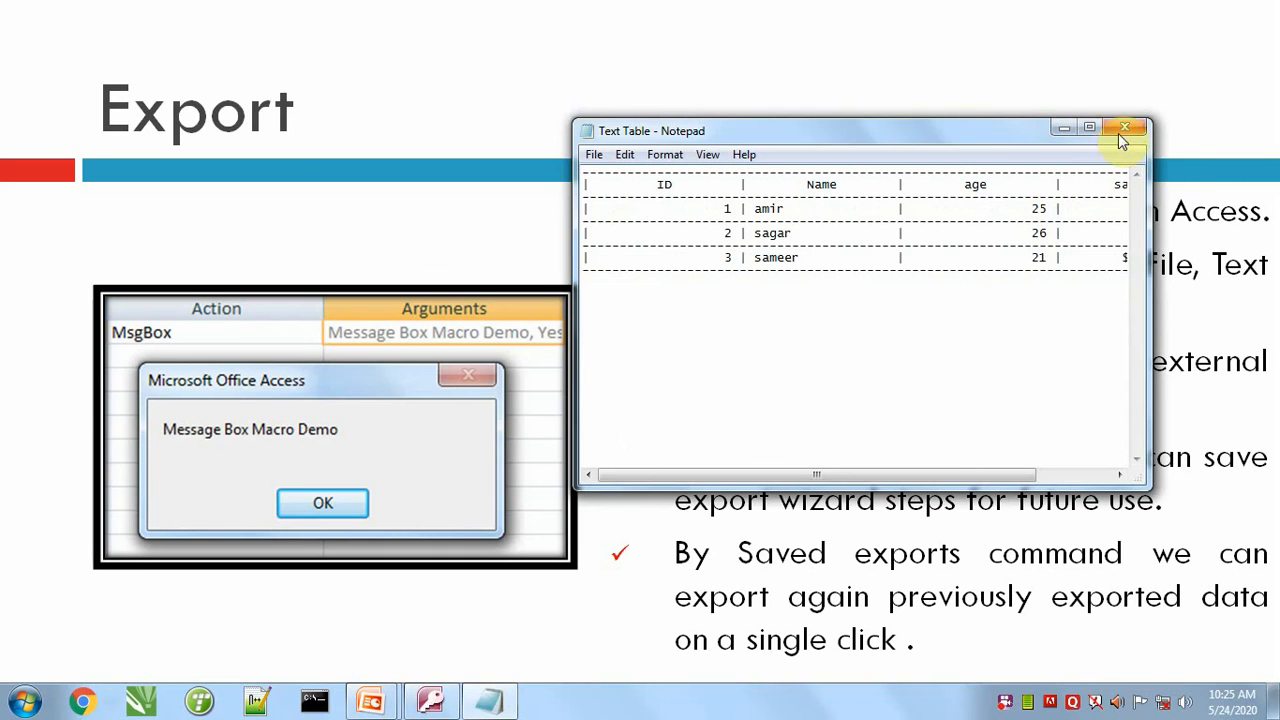
left_click(1143, 137)
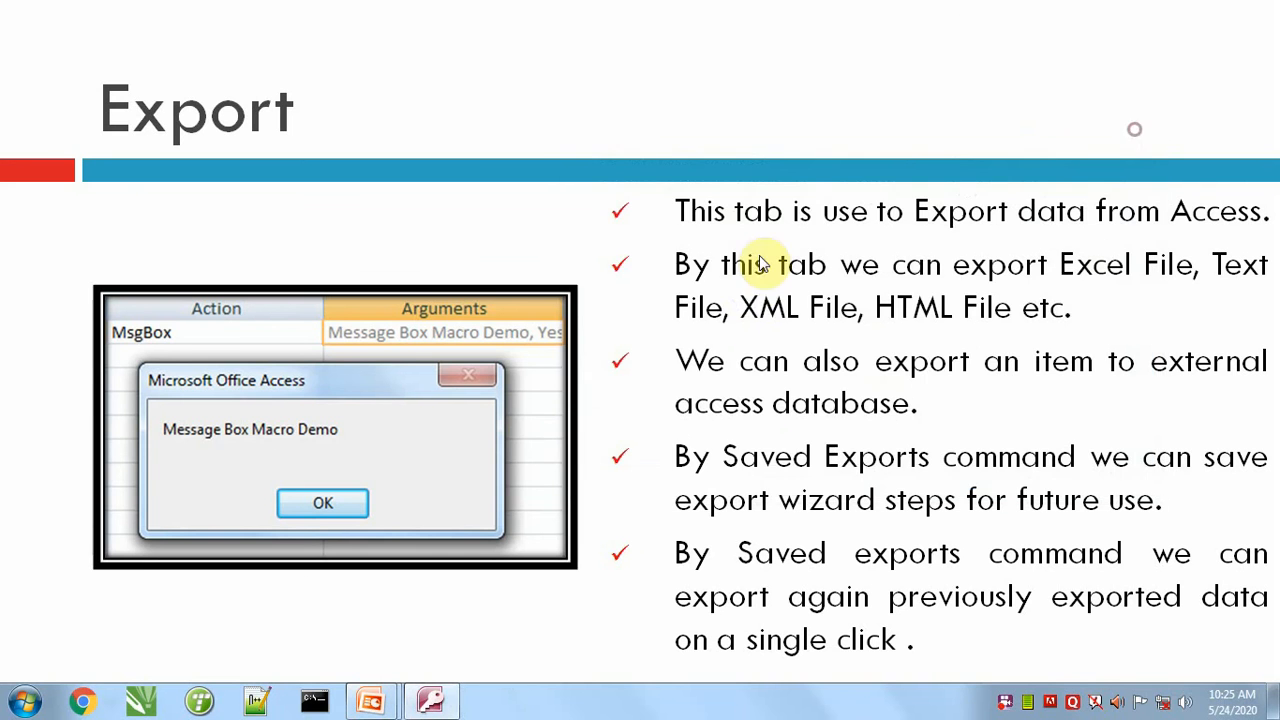
- Show the Desktop to look over the exported files, and switch back to Access
key("alt+Tab")
key("Tab")
key("Tab")
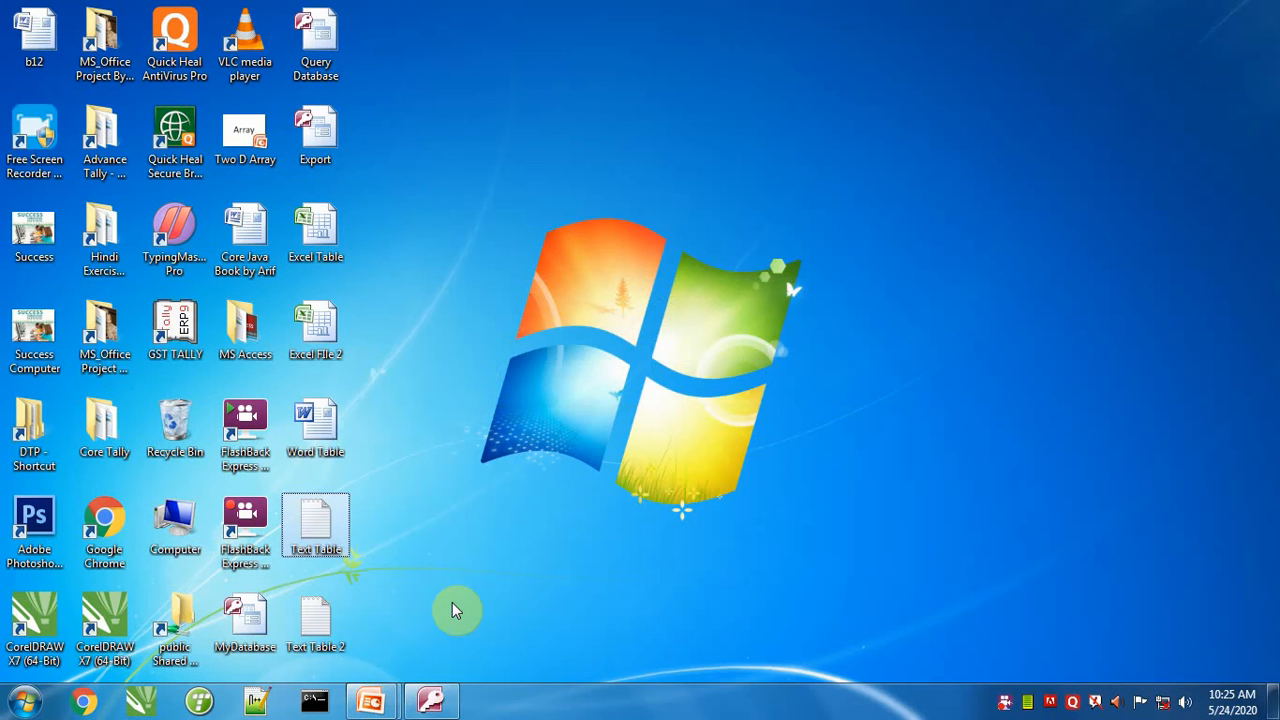
left_click(432, 703)
left_click(437, 703)
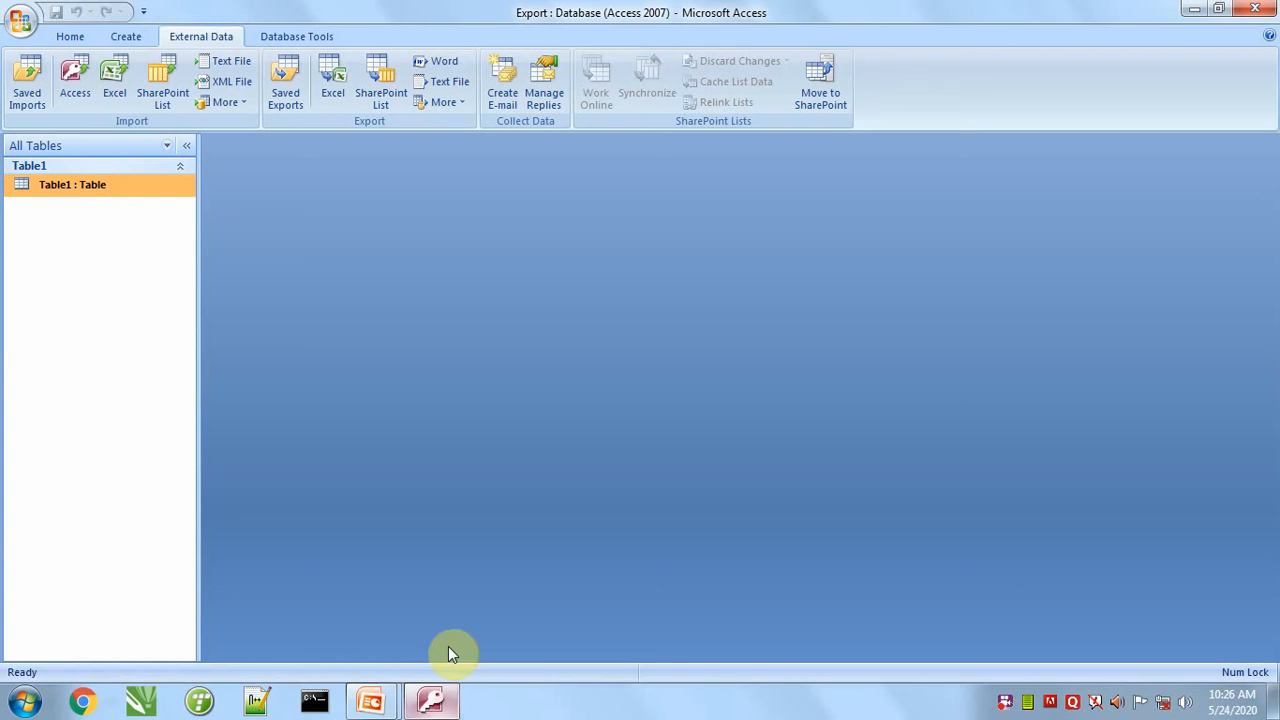
- Start exporting Table1 to another Access database, choosing MyDatabase on the Desktop as the destination file
left_click(443, 102)
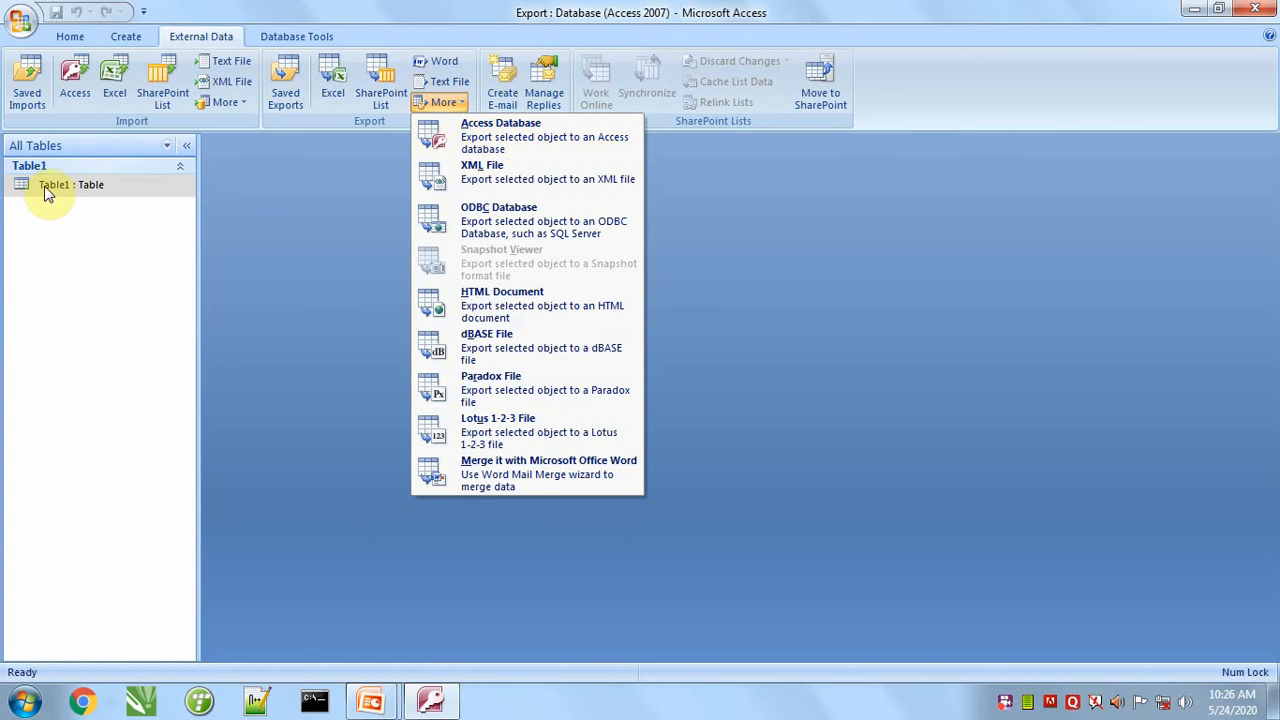
left_click(509, 129)
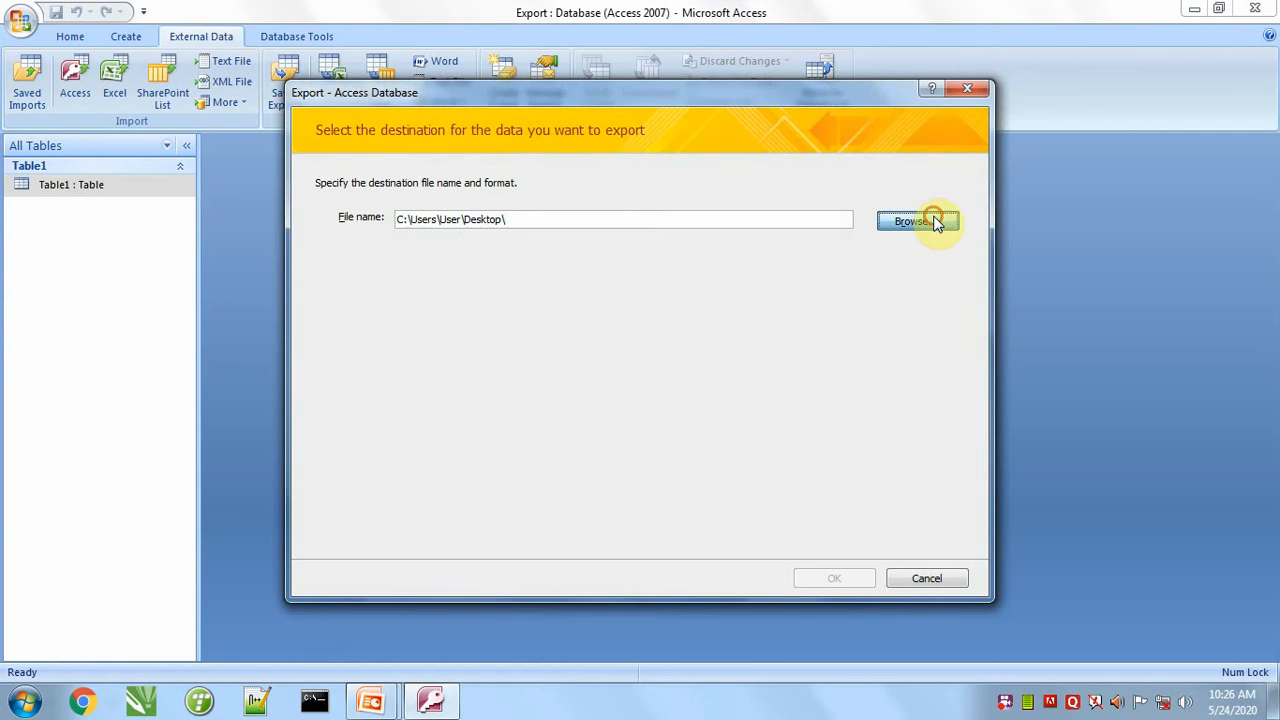
left_click(930, 221)
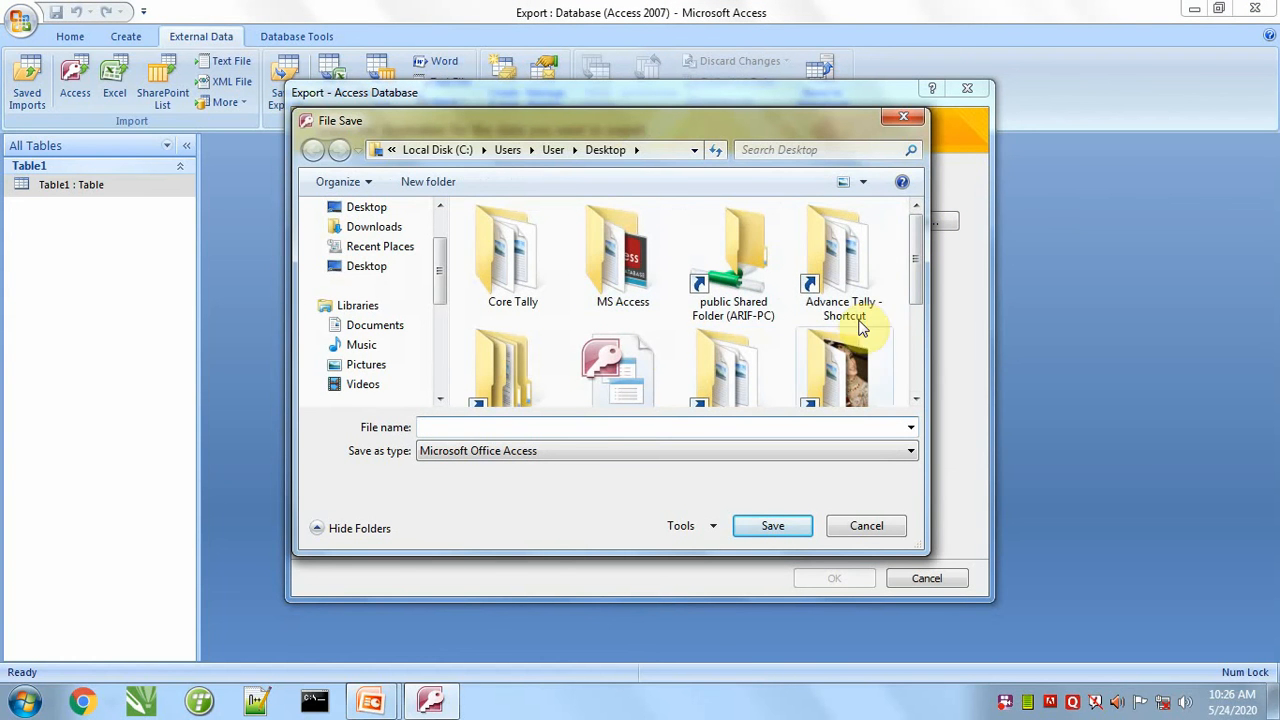
scroll(920, 300, "down", 1)
left_click_drag(922, 318, 920, 420)
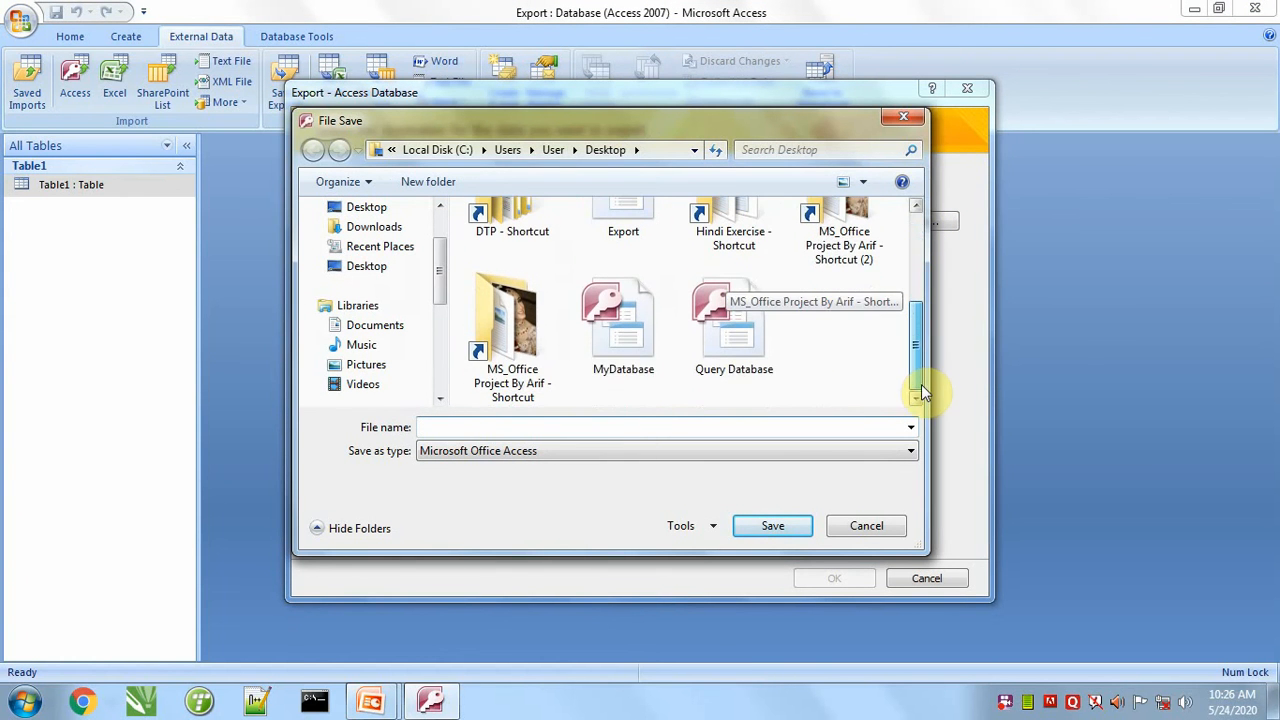
left_click(615, 345)
left_click(768, 526)
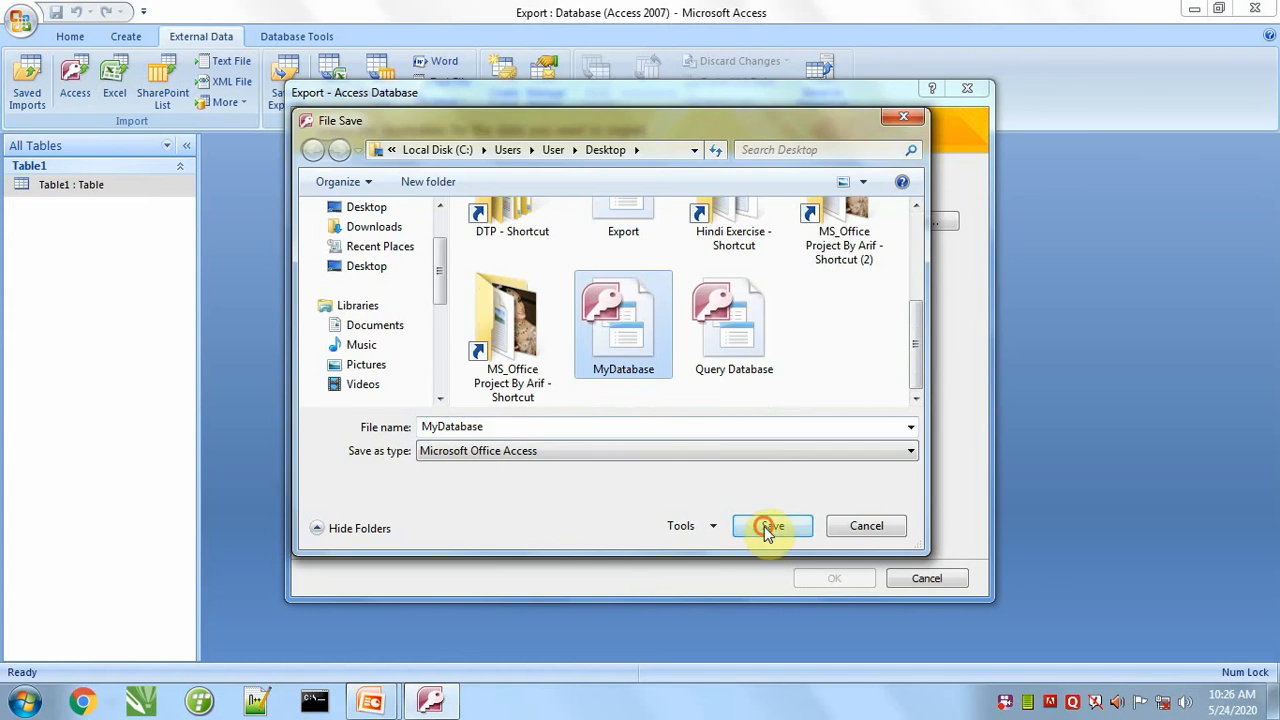
left_click(840, 577)
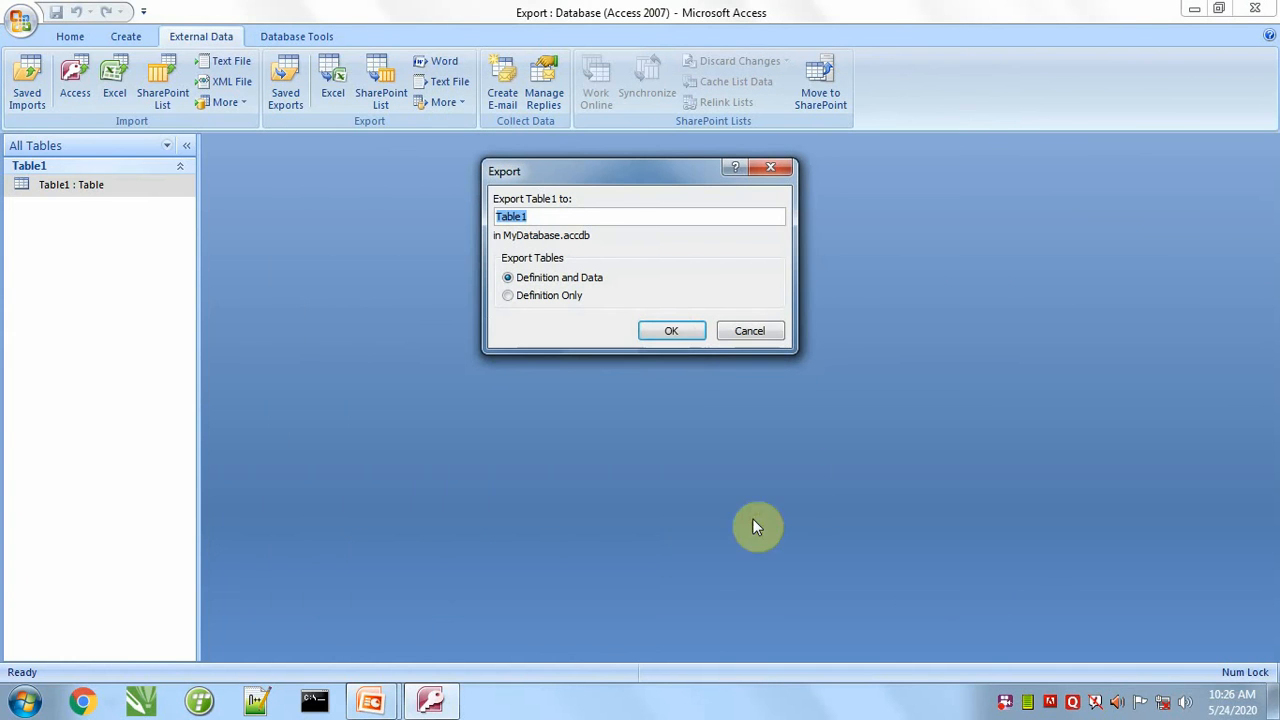
- Name the exported table "Table1 from export database" and export it with both definition and data
left_click(543, 218)
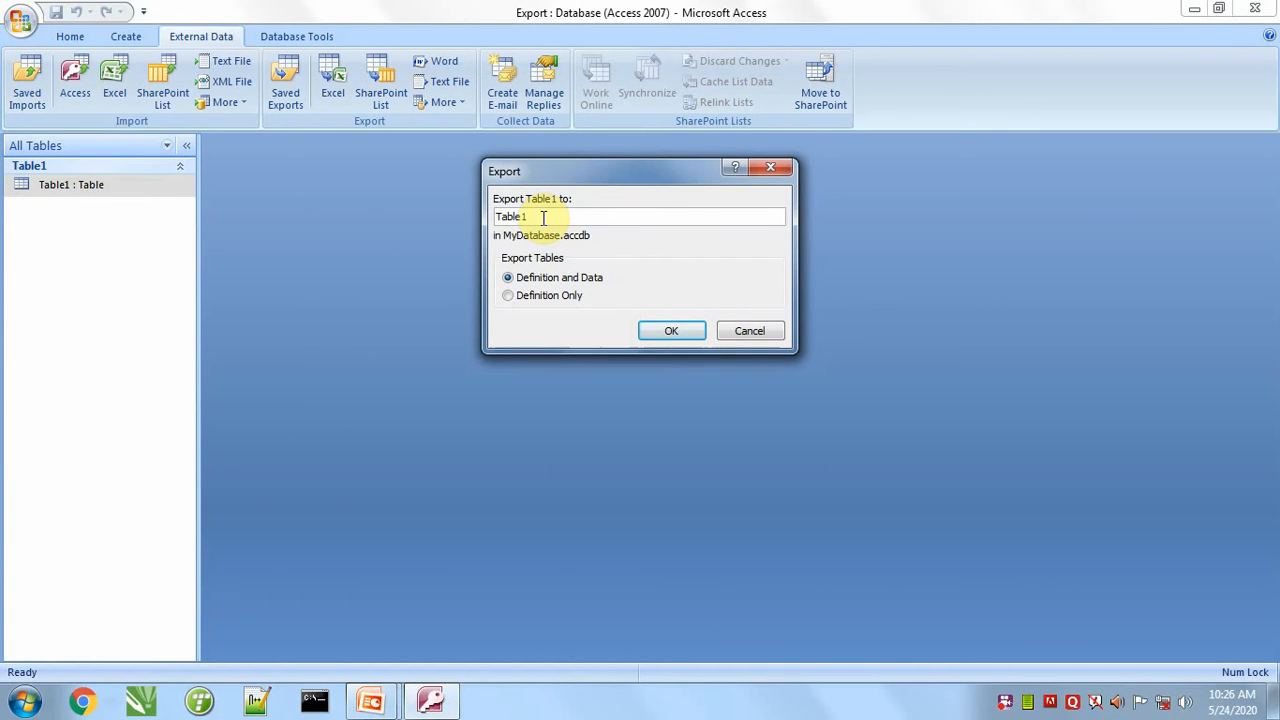
type("from e")
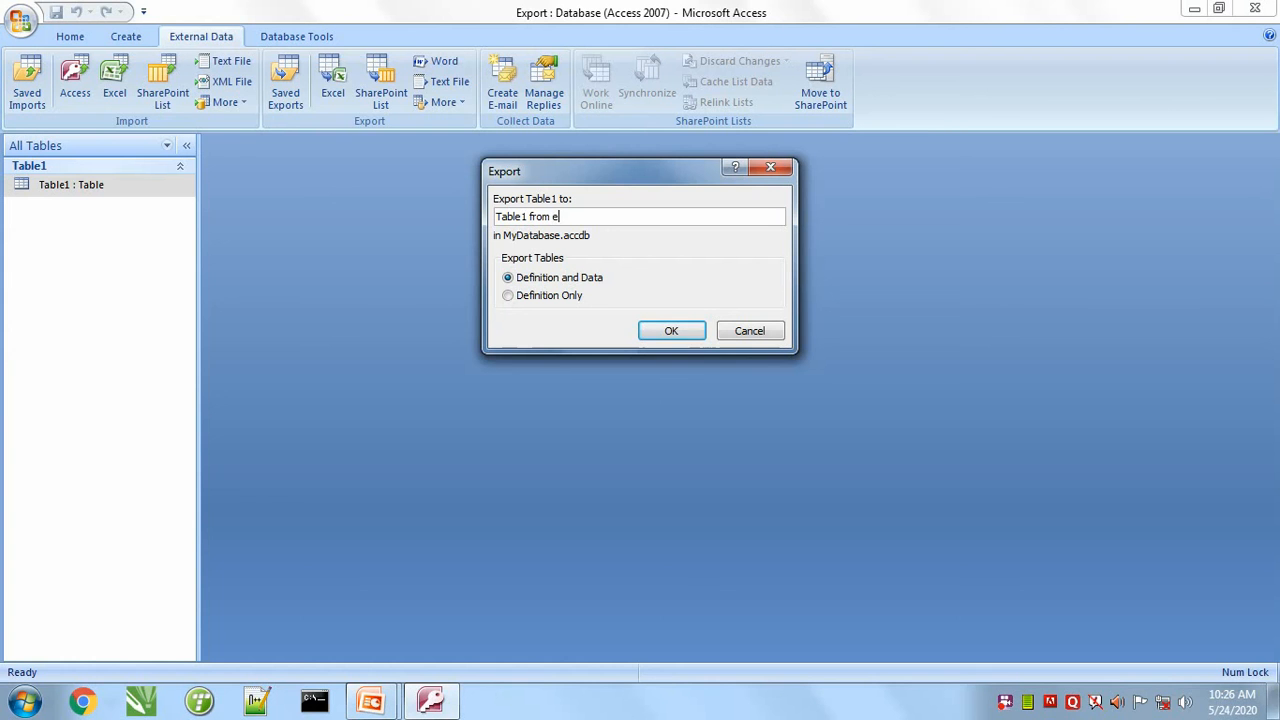
type("xport database")
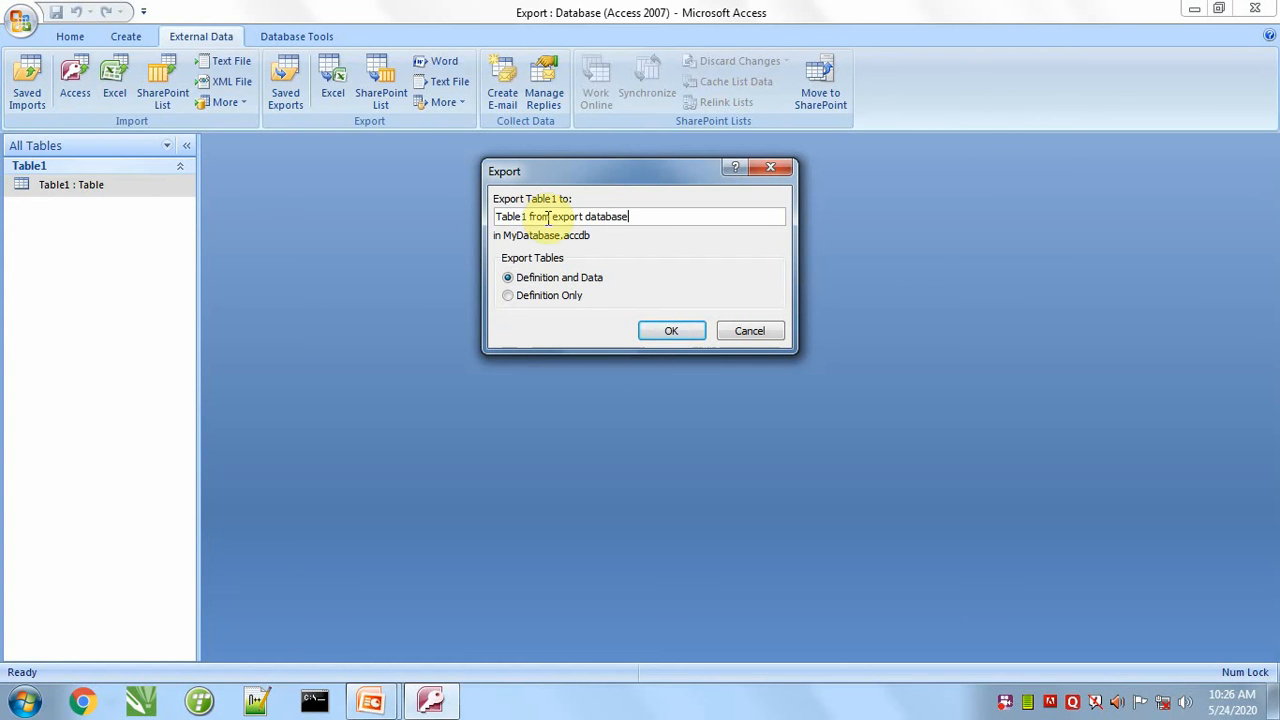
left_click(646, 330)
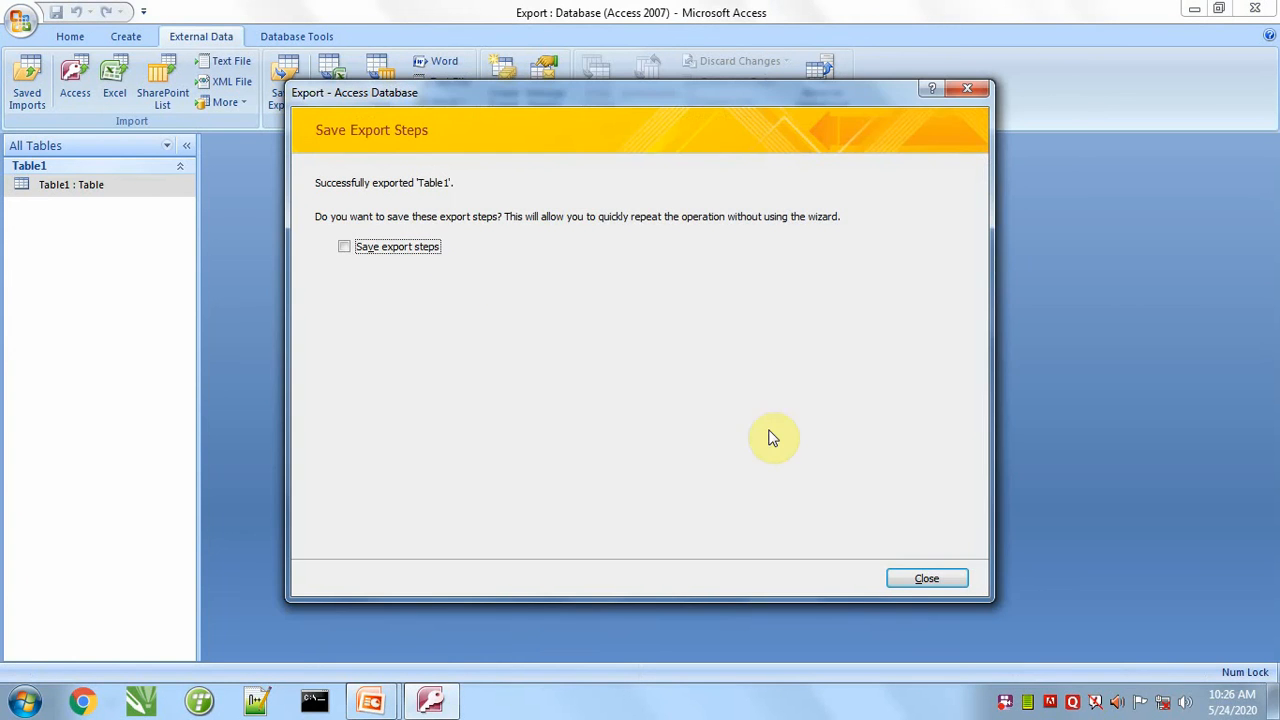
- Dismiss the export wizard without saving its steps, open MyDatabase from the Desktop to check the "Table1 from export database" table, and close that database
left_click(926, 580)
key("alt+Tab")
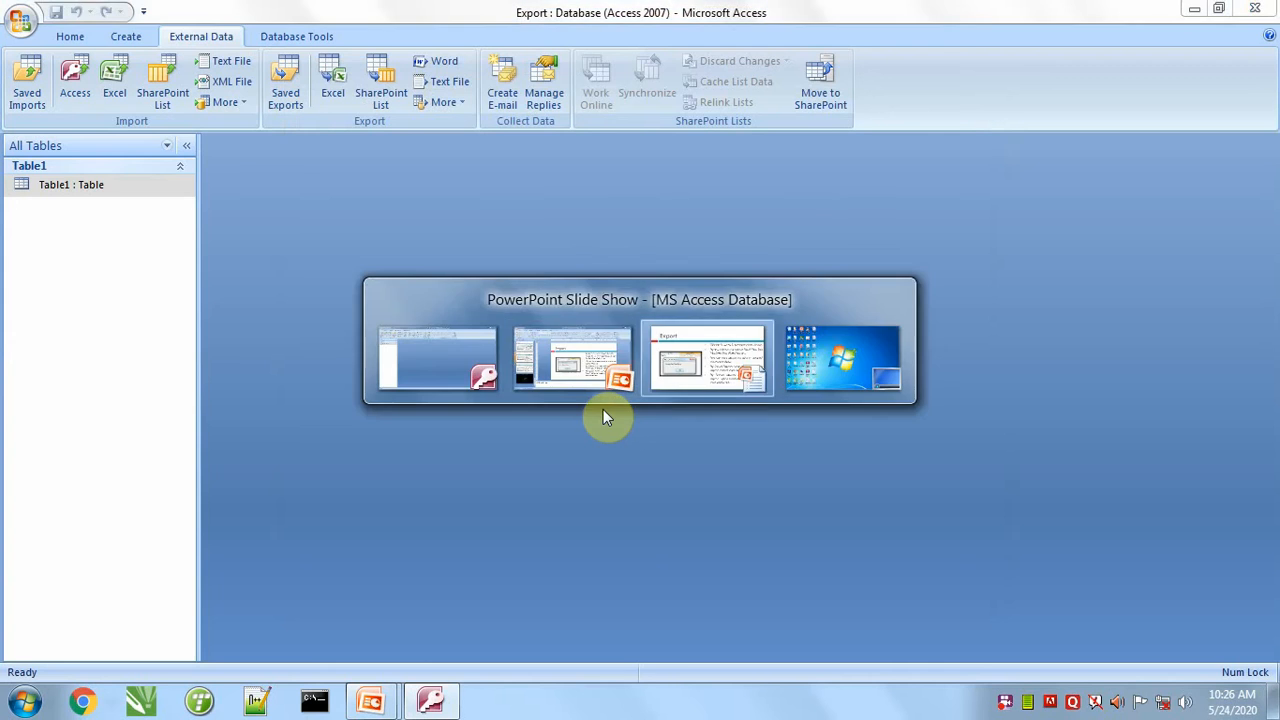
key("alt+Tab")
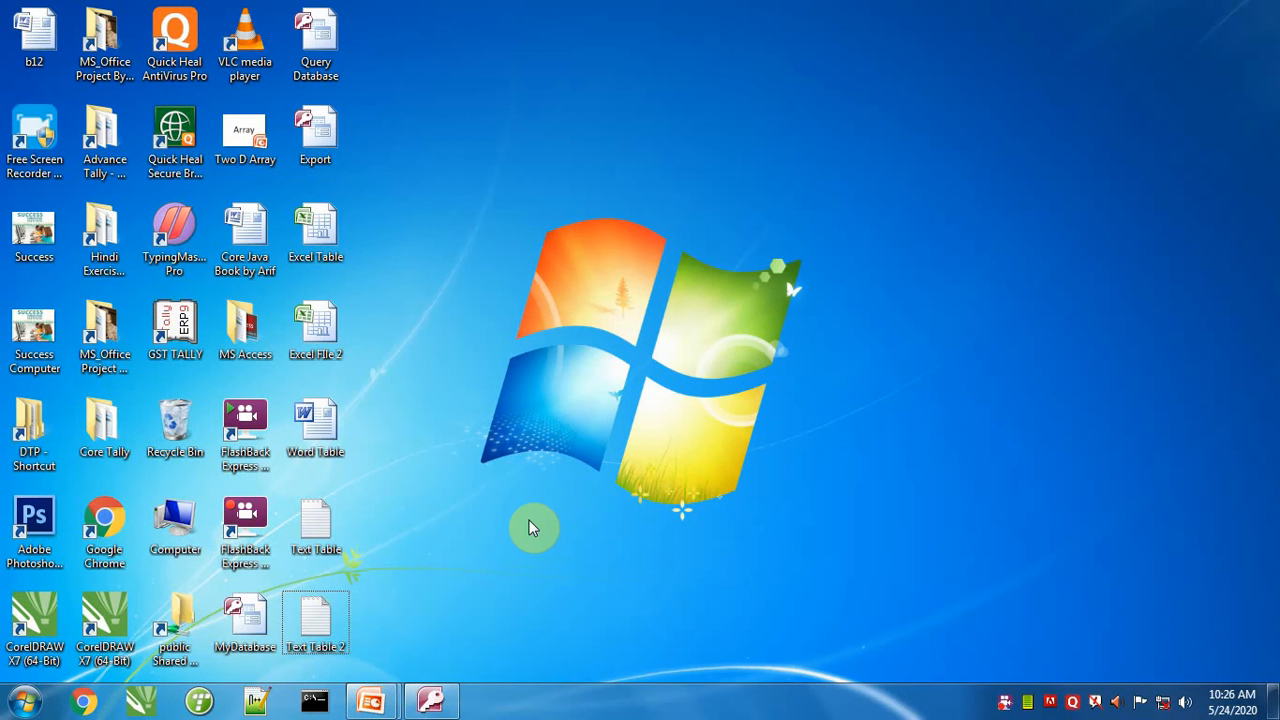
double_click(240, 628)
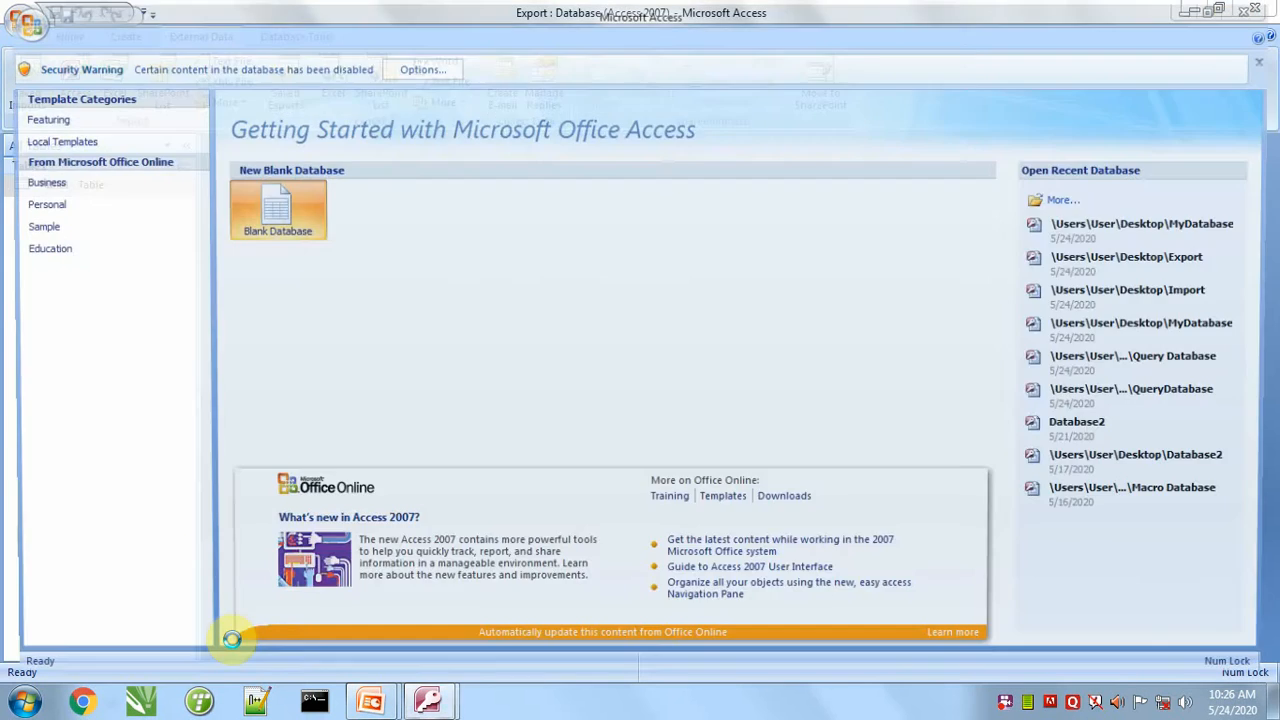
left_click(606, 408)
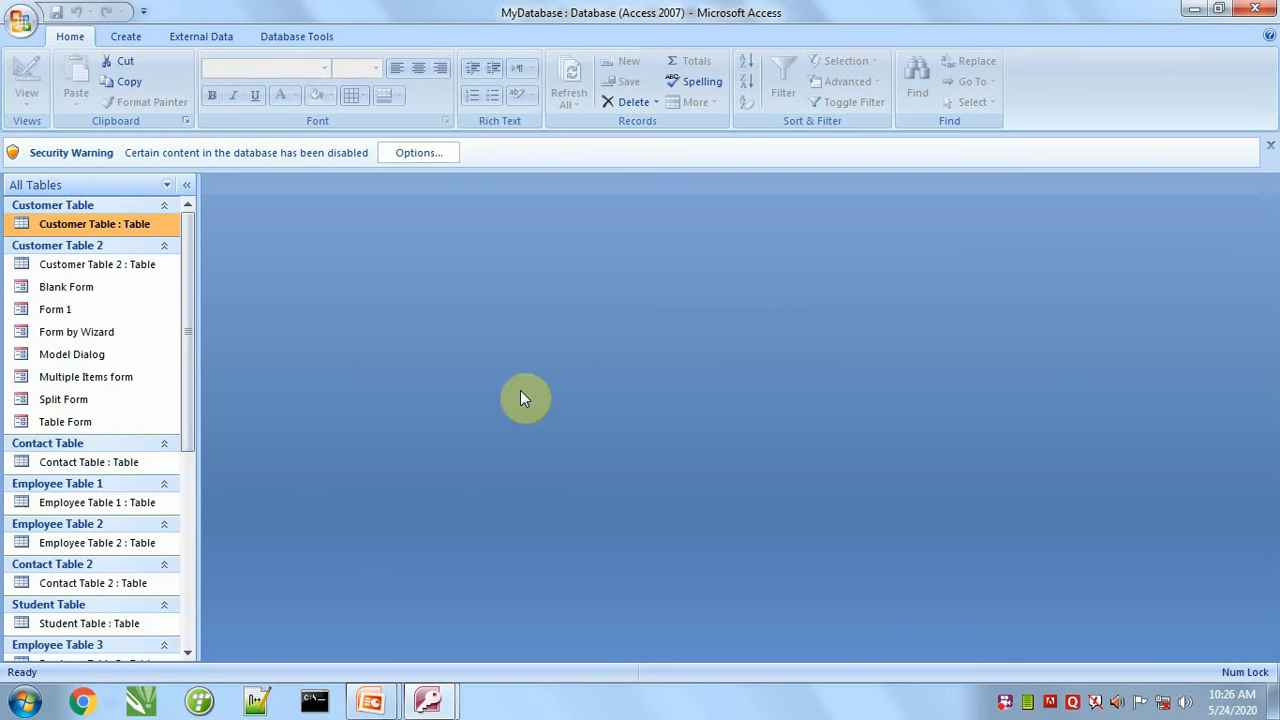
left_click_drag(185, 378, 191, 603)
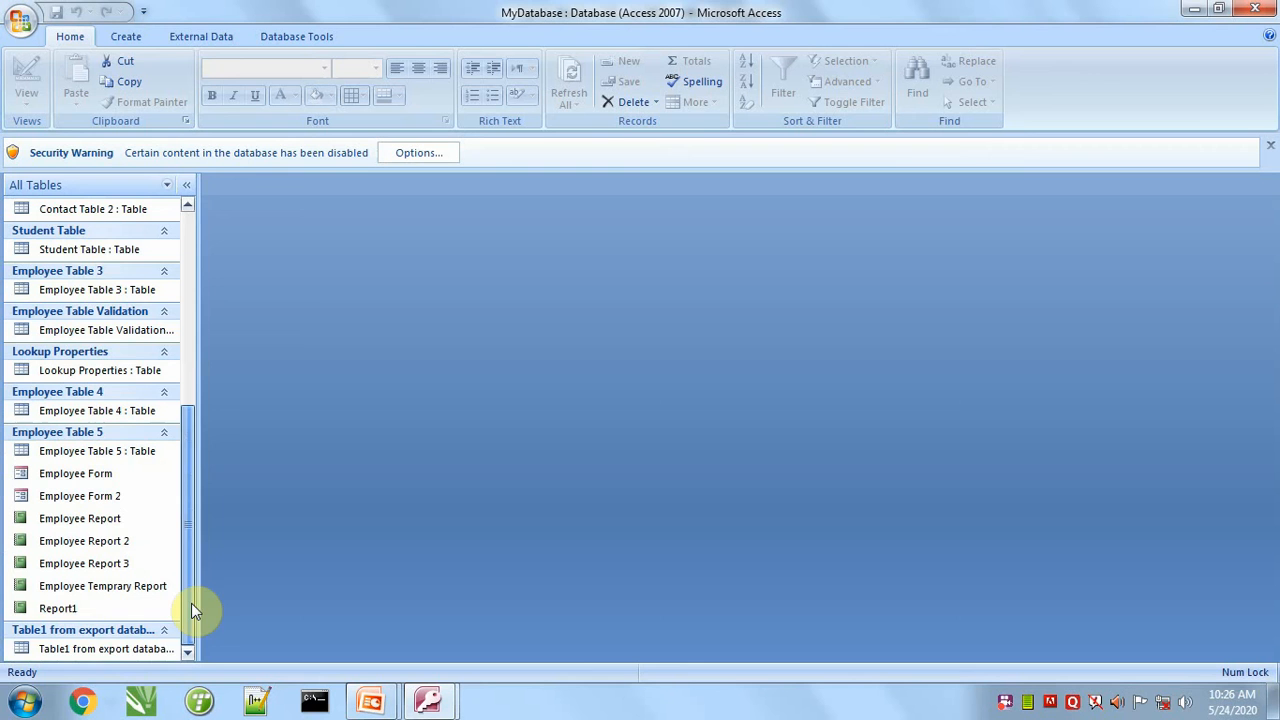
double_click(86, 650)
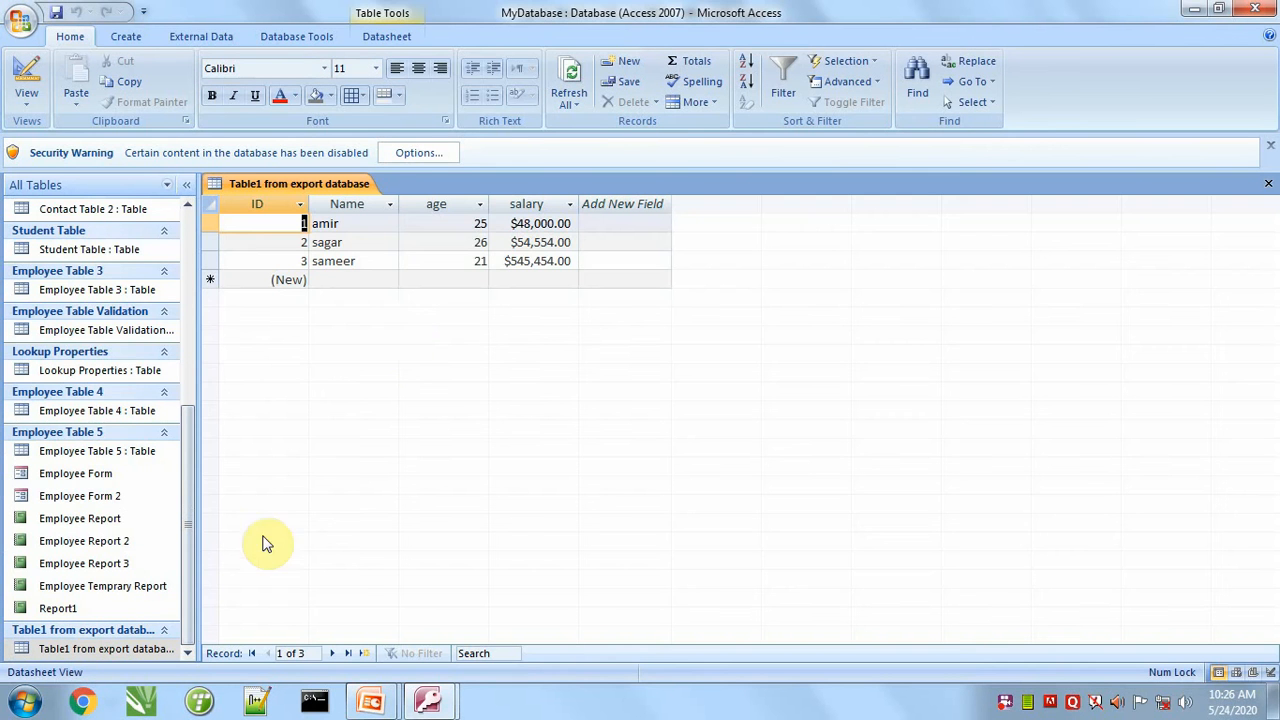
left_click(1254, 7)
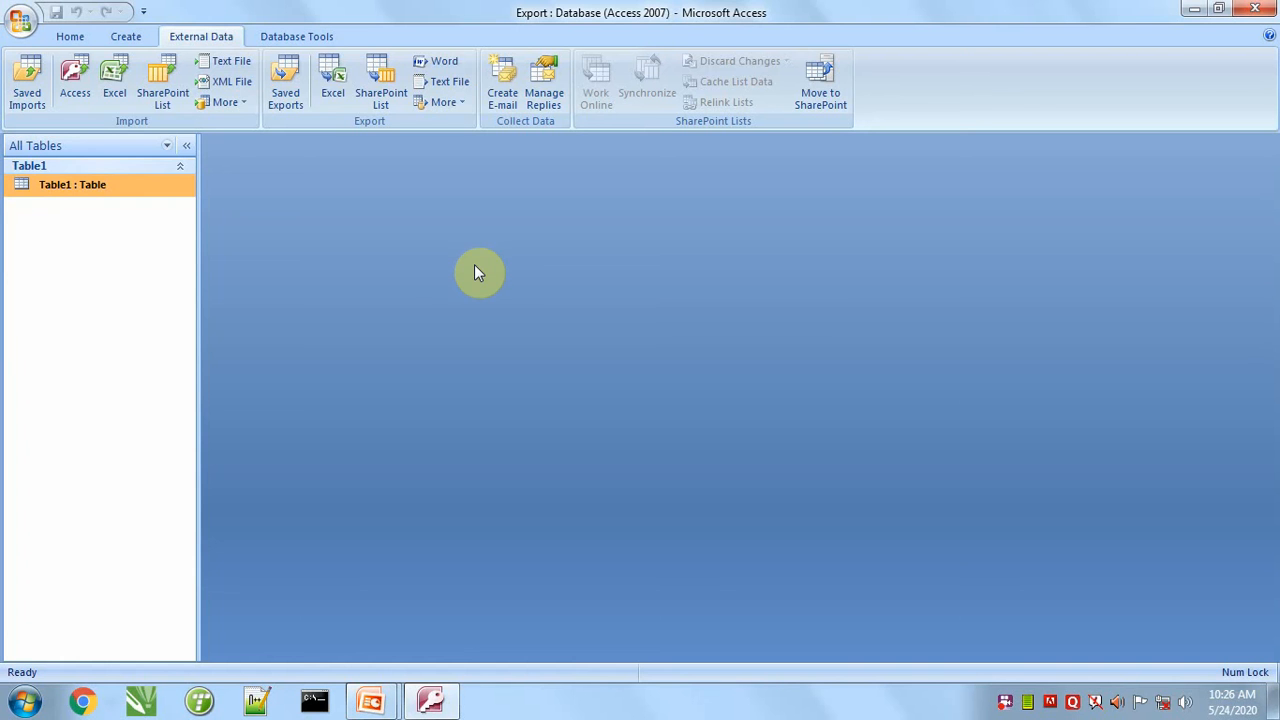
- Start exporting Table1 to an XML file, setting the destination to the Desktop with the file name "XML File"
left_click(447, 103)
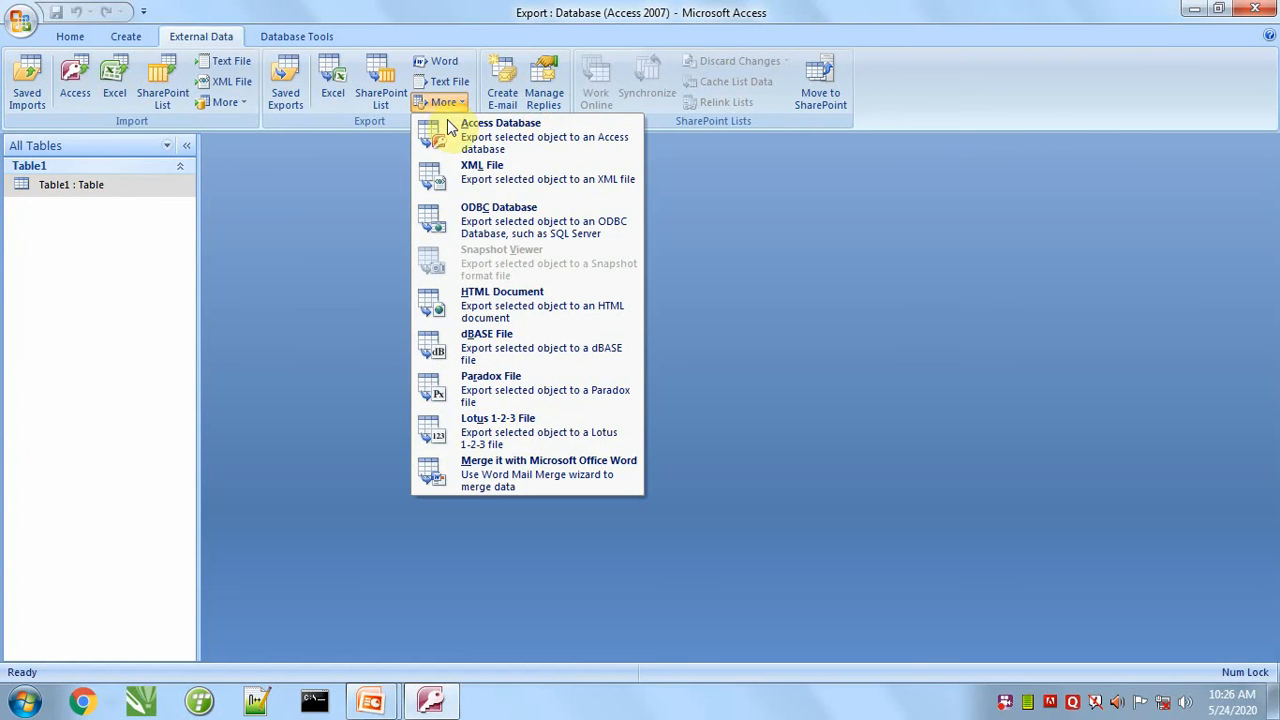
left_click(474, 172)
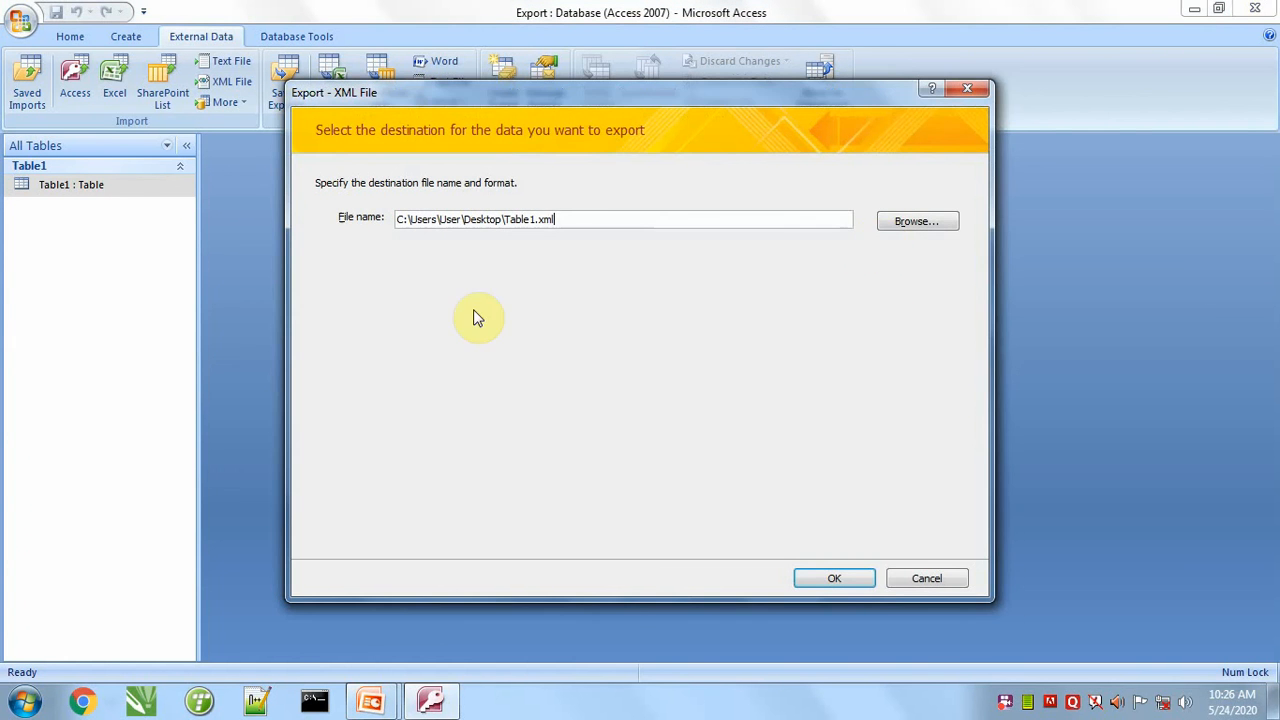
left_click(908, 221)
left_click(378, 207)
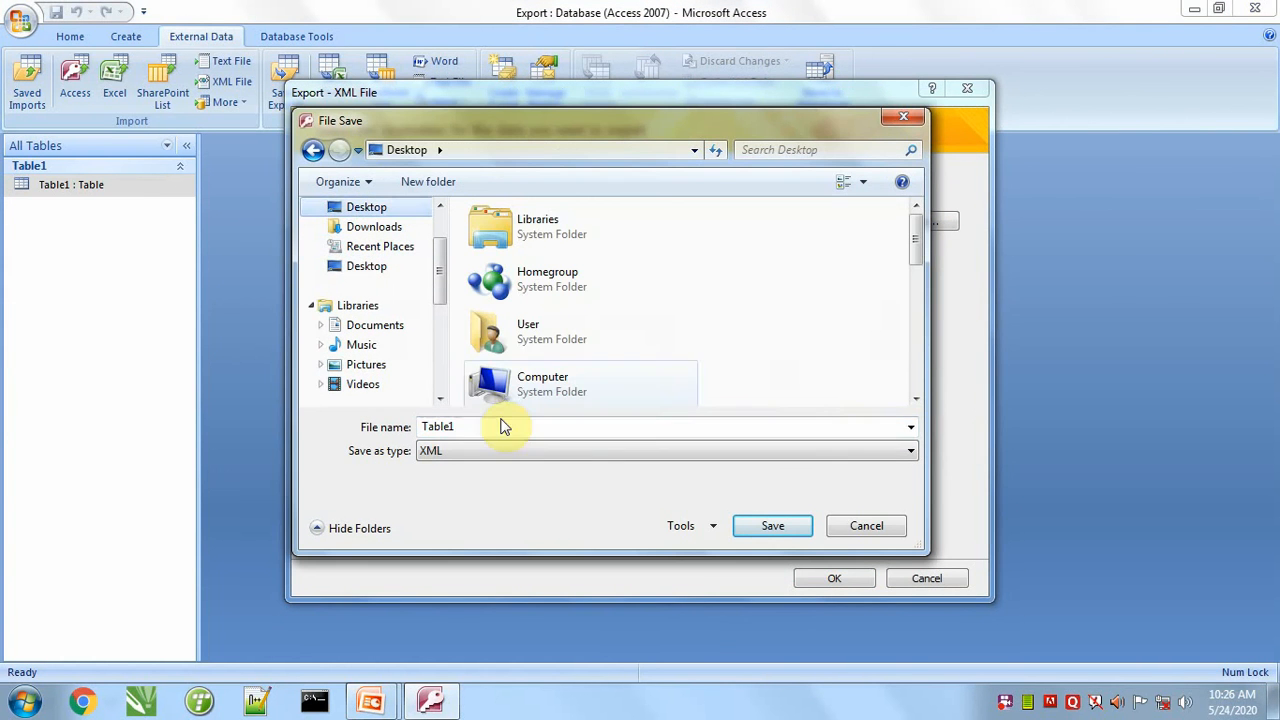
double_click(503, 426)
type("X")
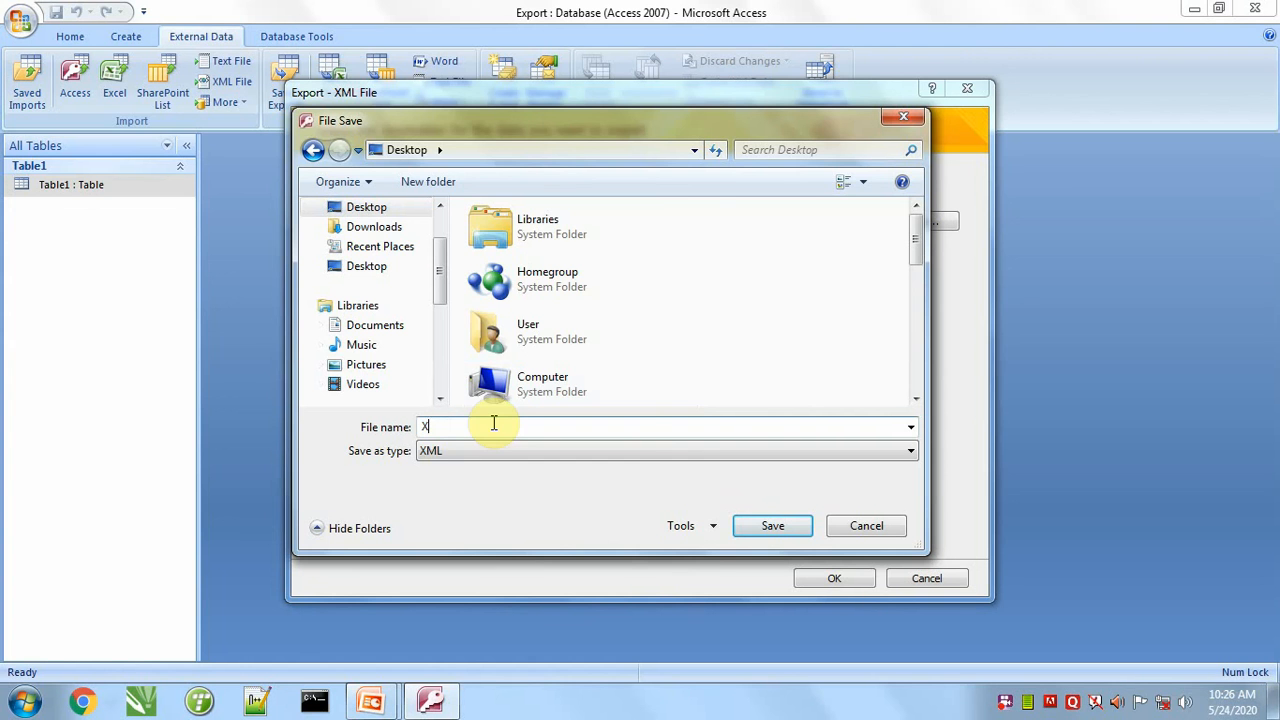
type("ML File")
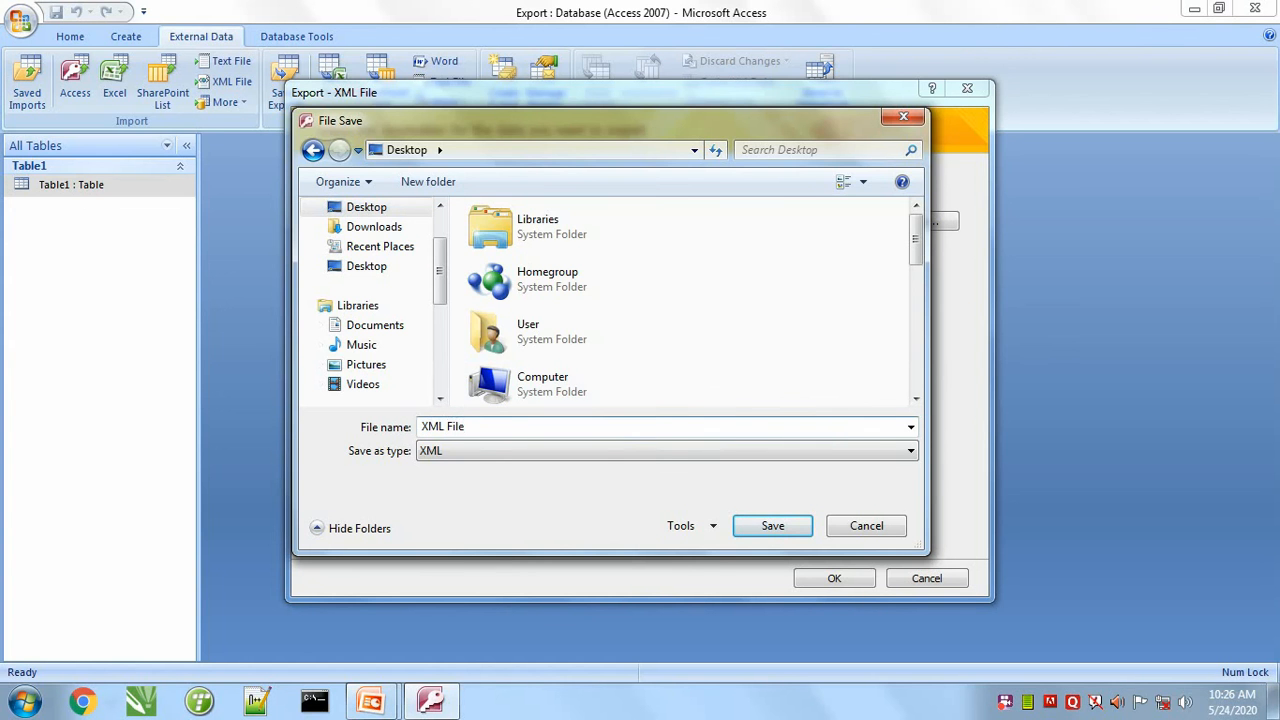
left_click(777, 526)
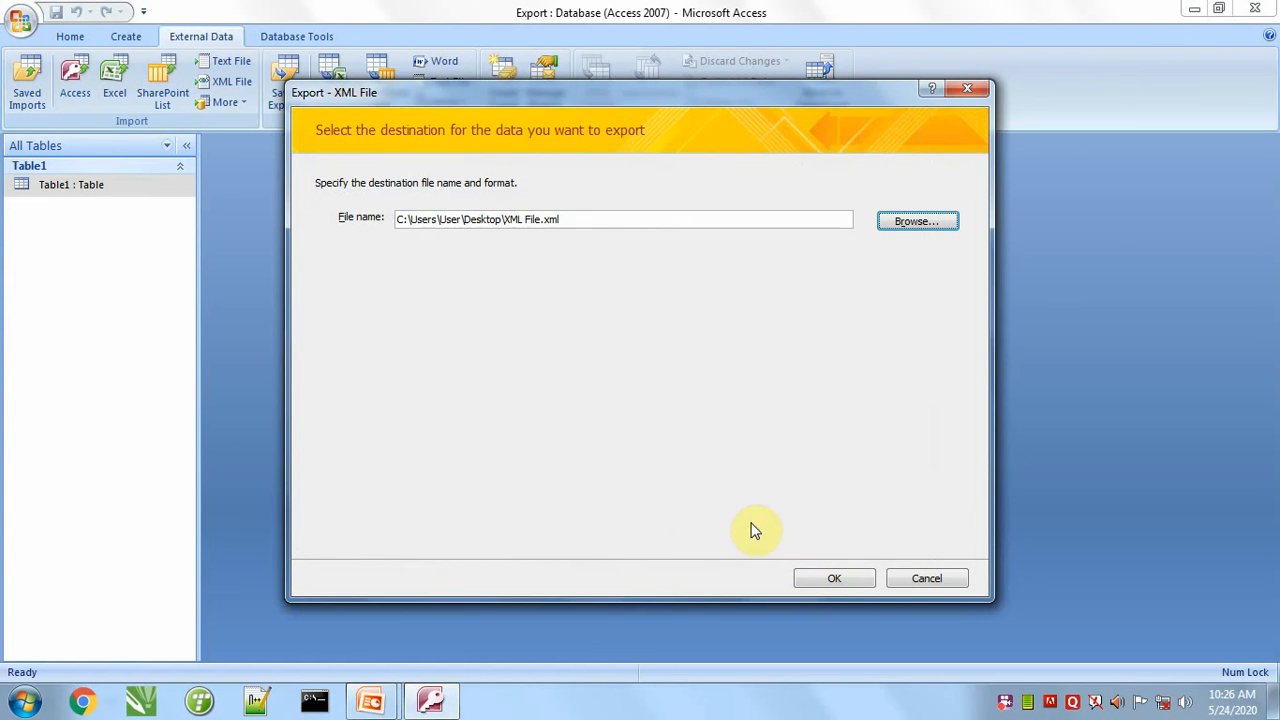
- Export the table's data (XML) and schema (XSD), and finish without saving the export steps
left_click(834, 578)
left_click(657, 295)
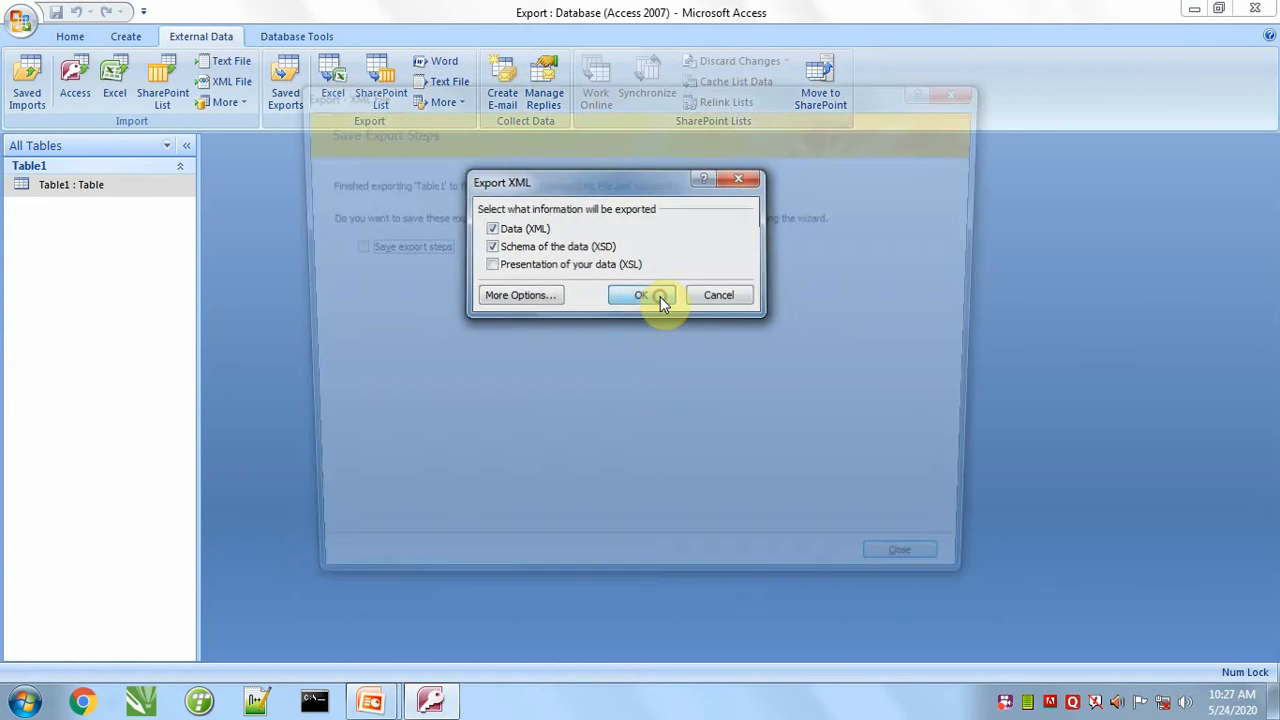
left_click(928, 572)
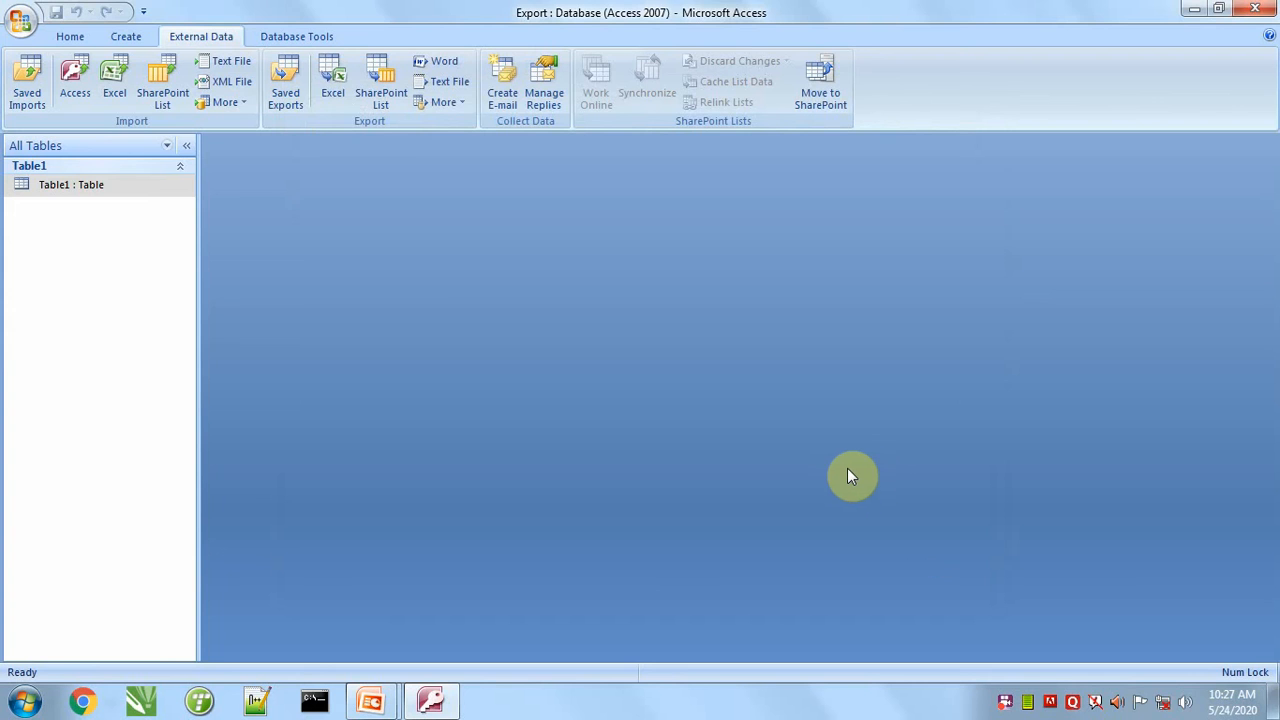
- Open the exported XML File from the Desktop to check its records, close it, and switch back to Access
key("alt+Tab")
key("Tab")
key("Tab")
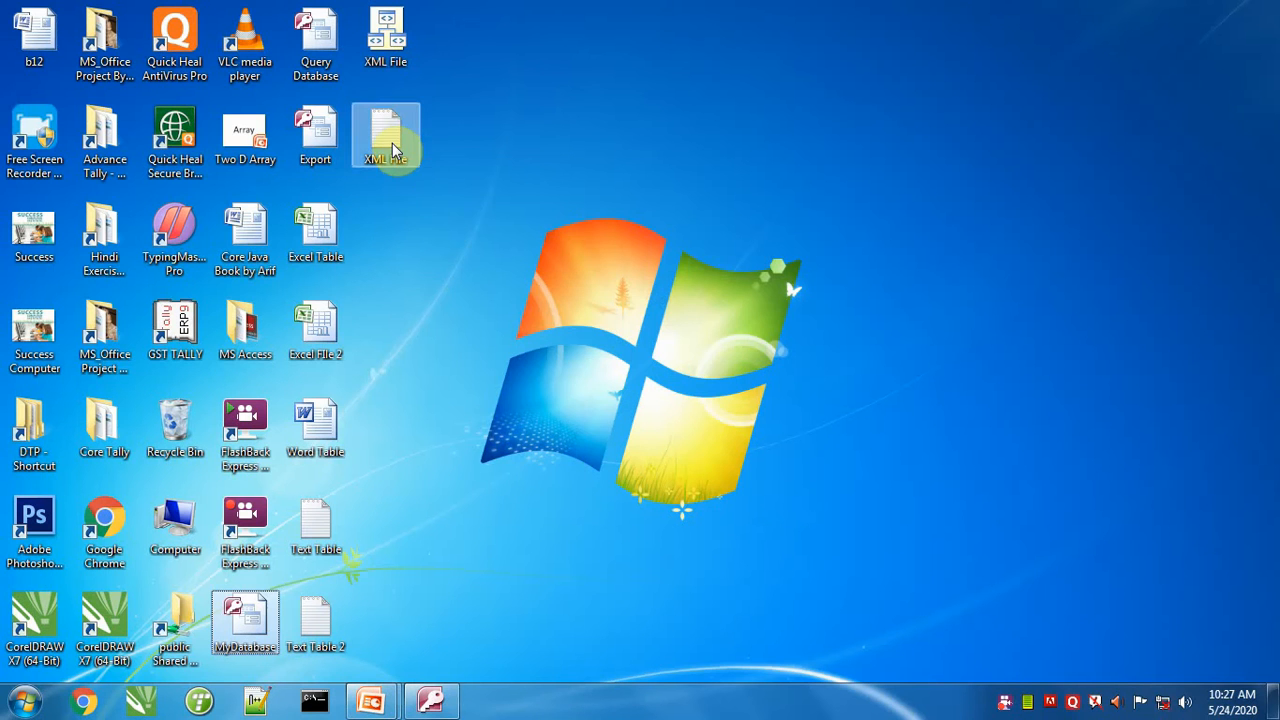
double_click(392, 143)
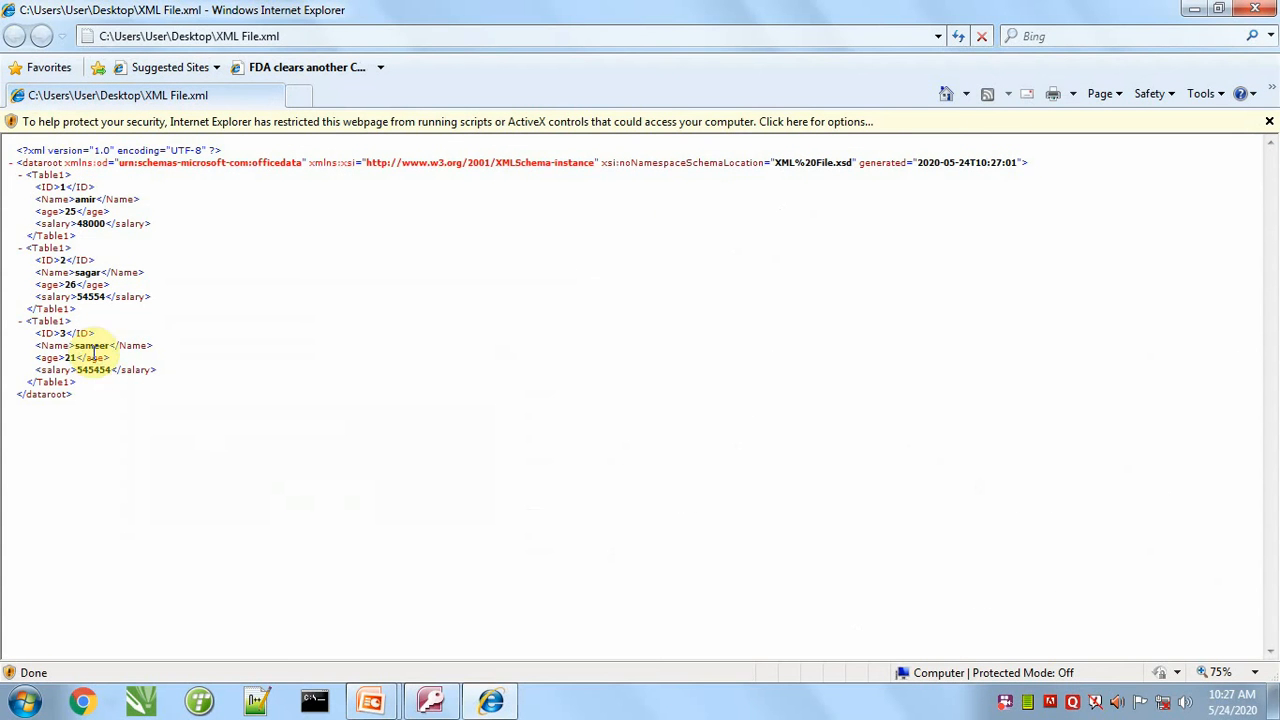
left_click(1254, 14)
key("alt+Tab")
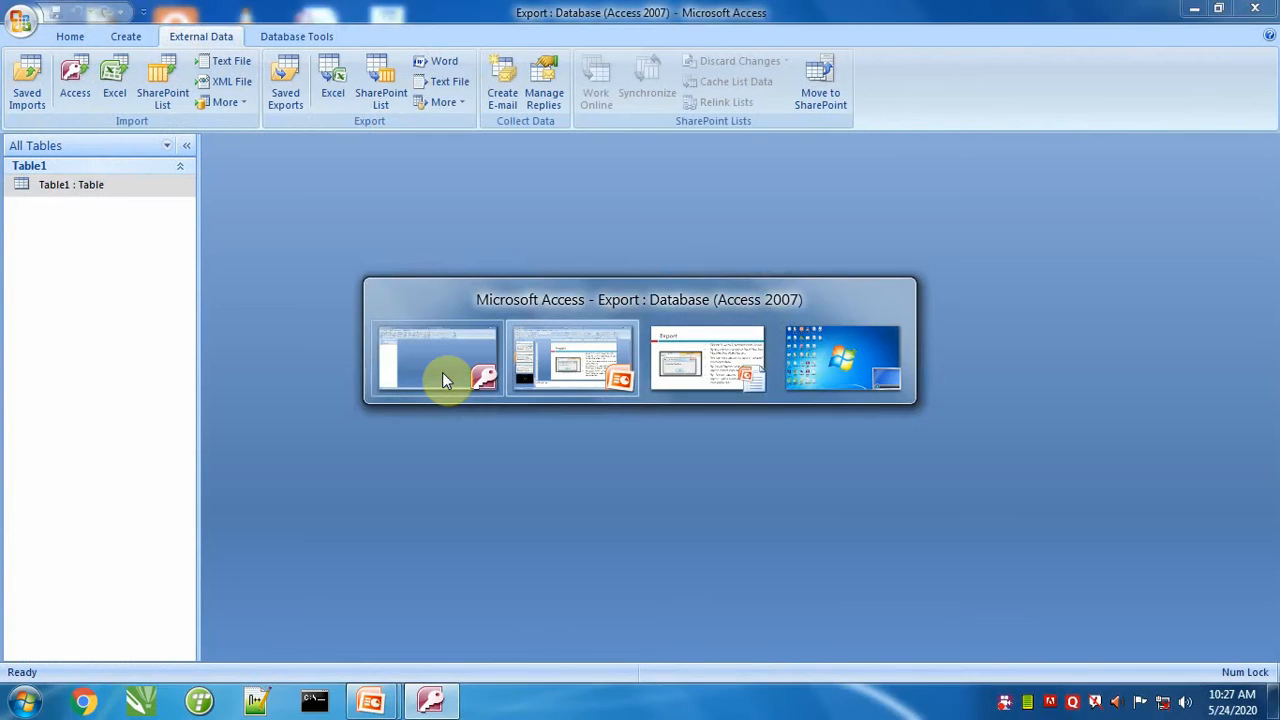
left_click(442, 372)
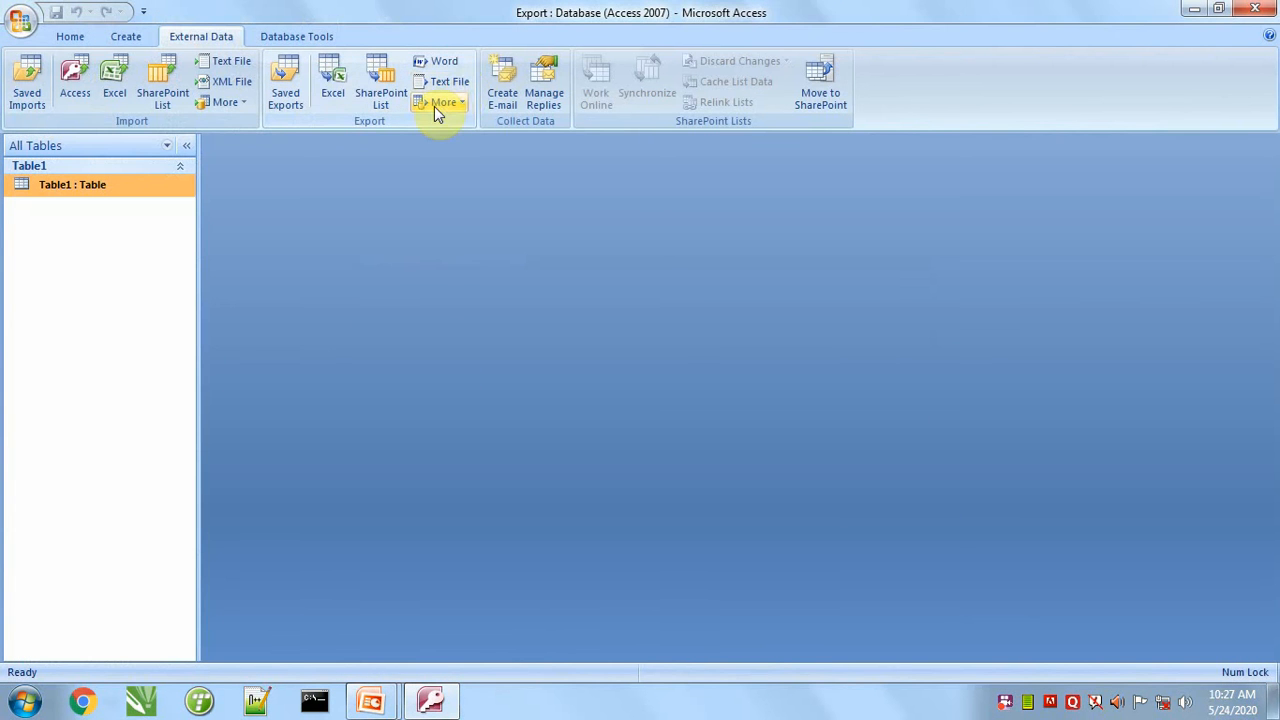
- Start exporting Table1 to an HTML document, setting the destination to the Desktop with the file name "HTML Table"
left_click(434, 106)
left_click(489, 302)
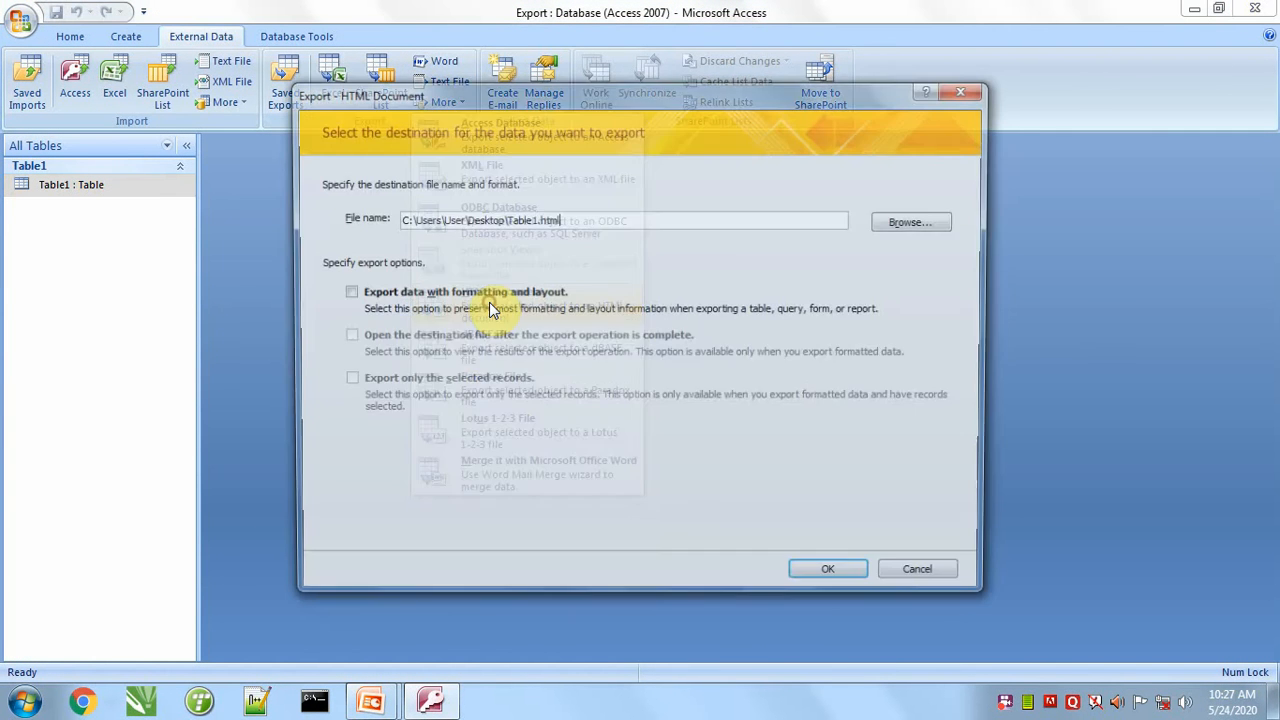
left_click(912, 222)
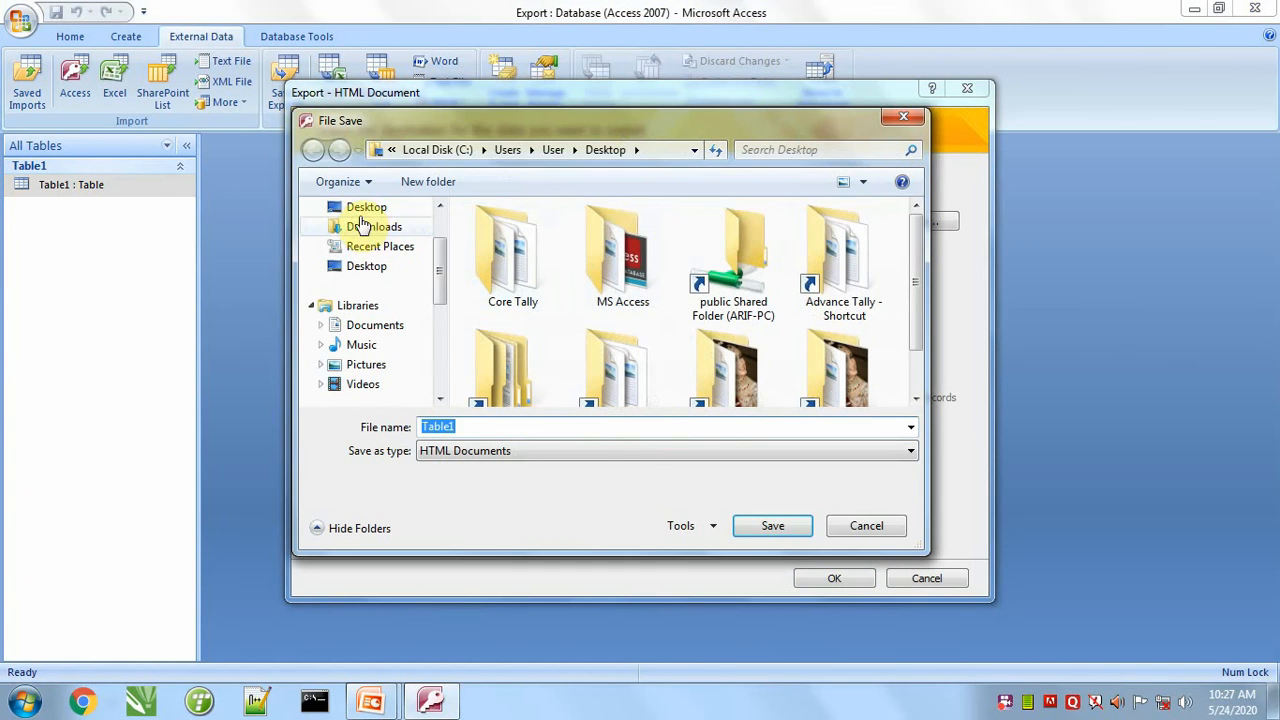
left_click(362, 210)
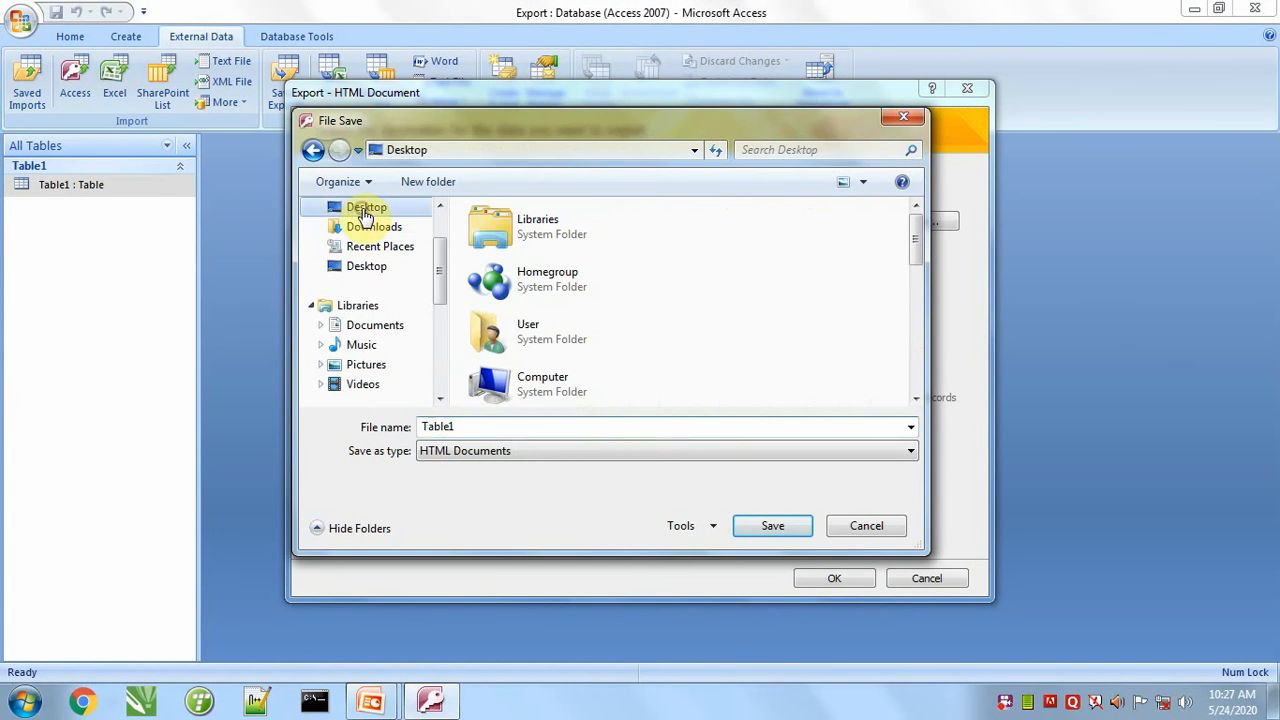
double_click(504, 430)
type("X")
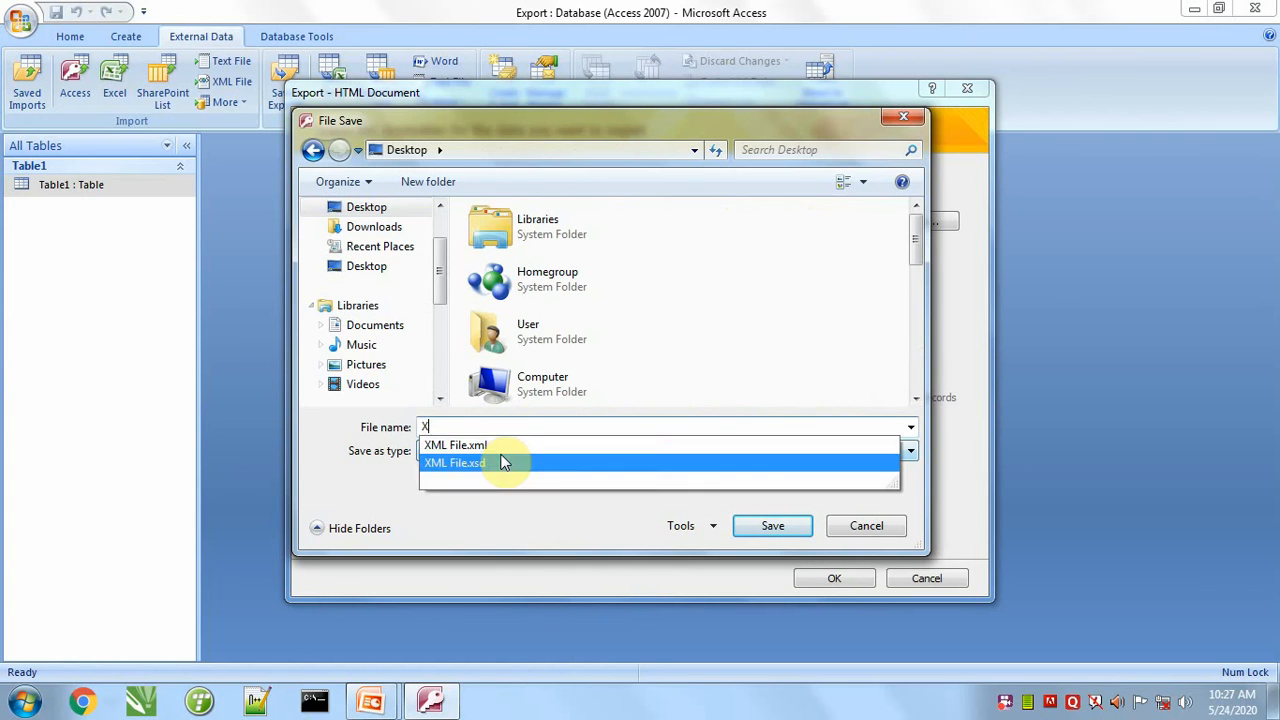
key("BackSpace")
type("HTML")
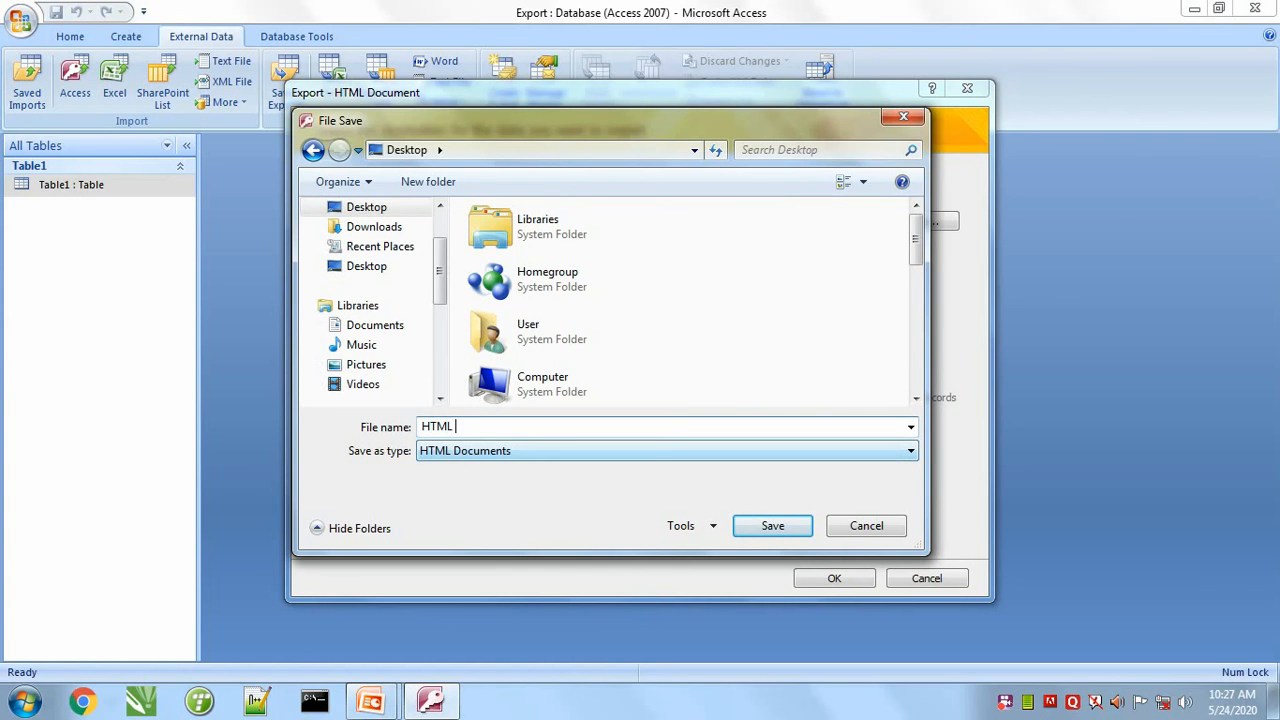
type(" D")
key("BackSpace")
type("Table")
left_click(775, 525)
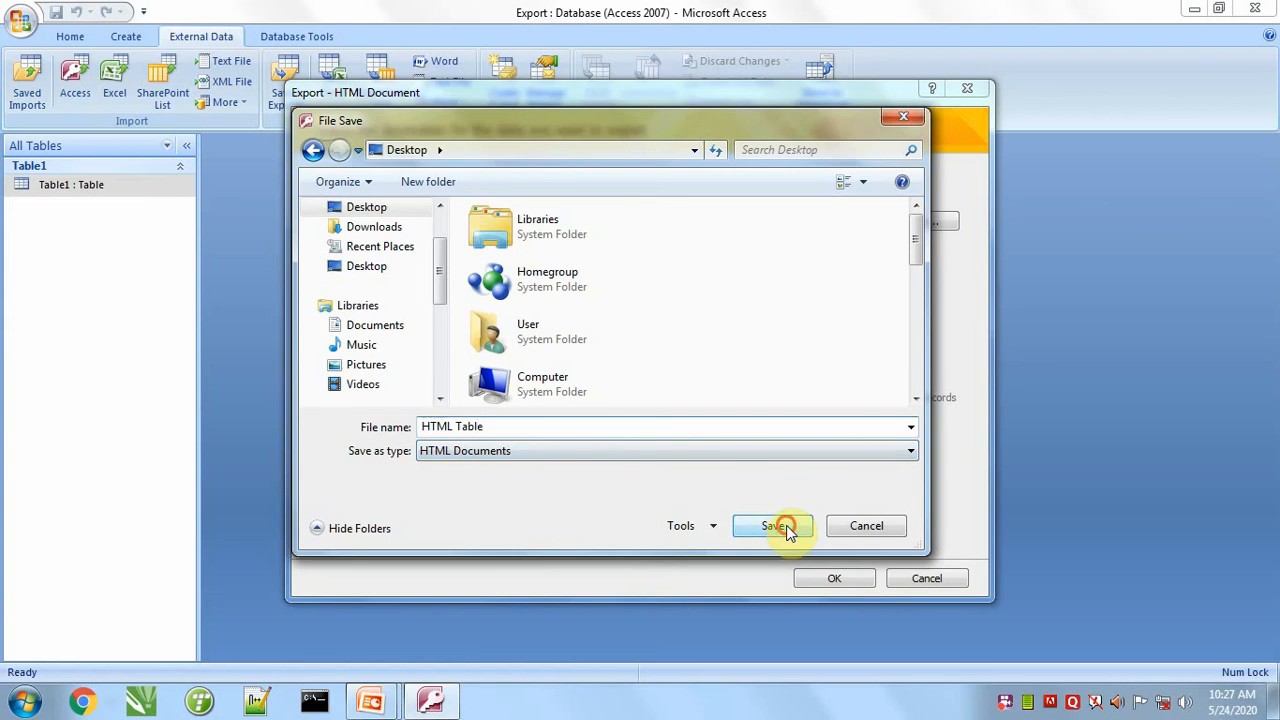
- Export the HTML with formatting and layout in default encoding, opening the file on completion, and close the page and wizard without saving steps
left_click(360, 298)
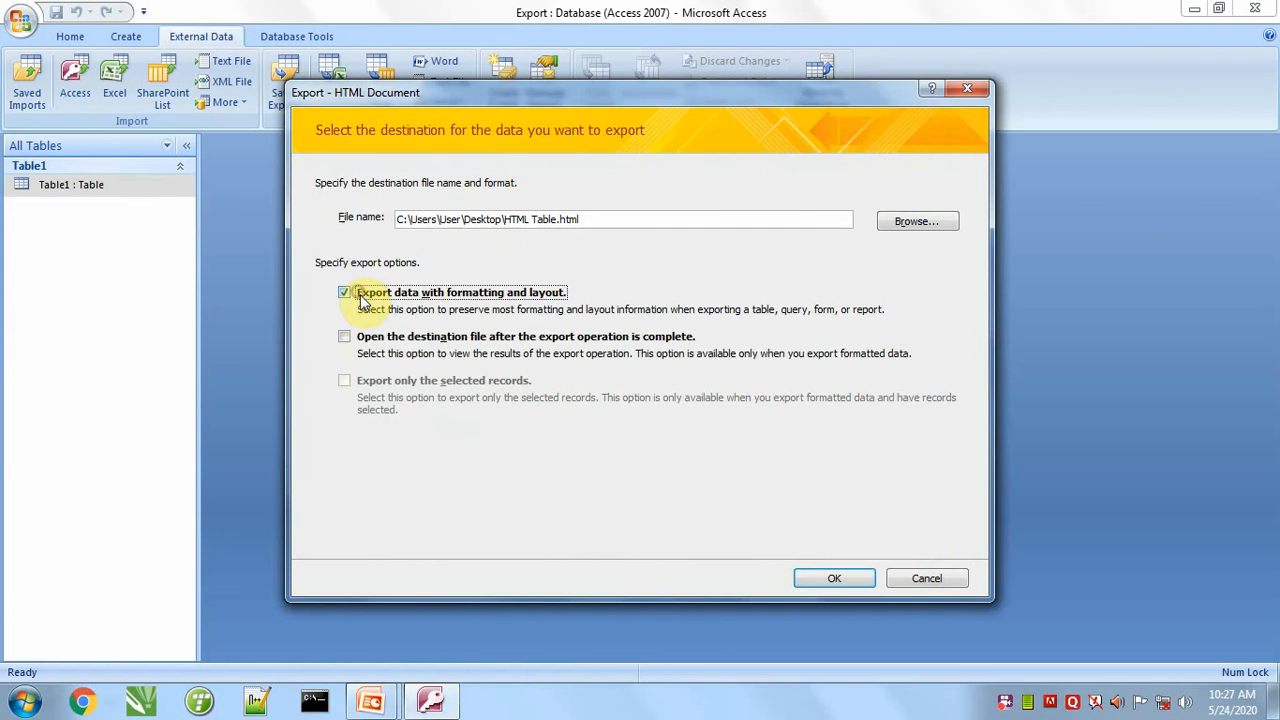
left_click(386, 337)
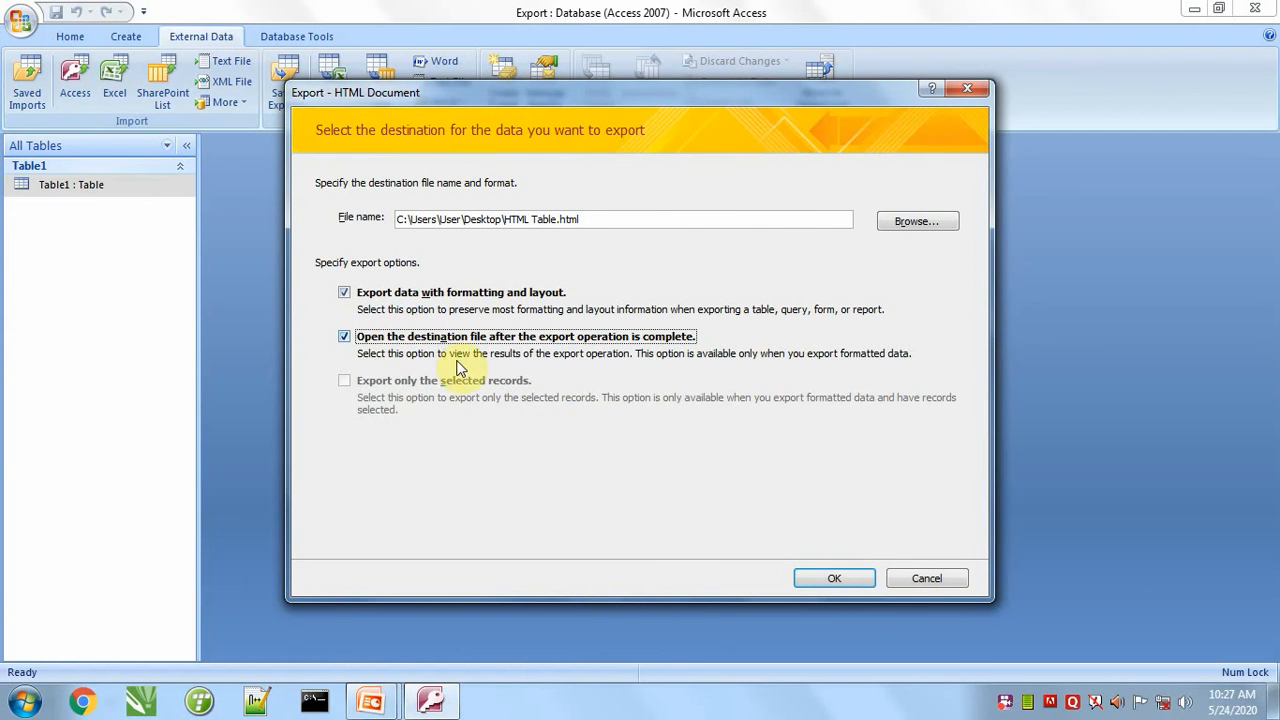
left_click(833, 580)
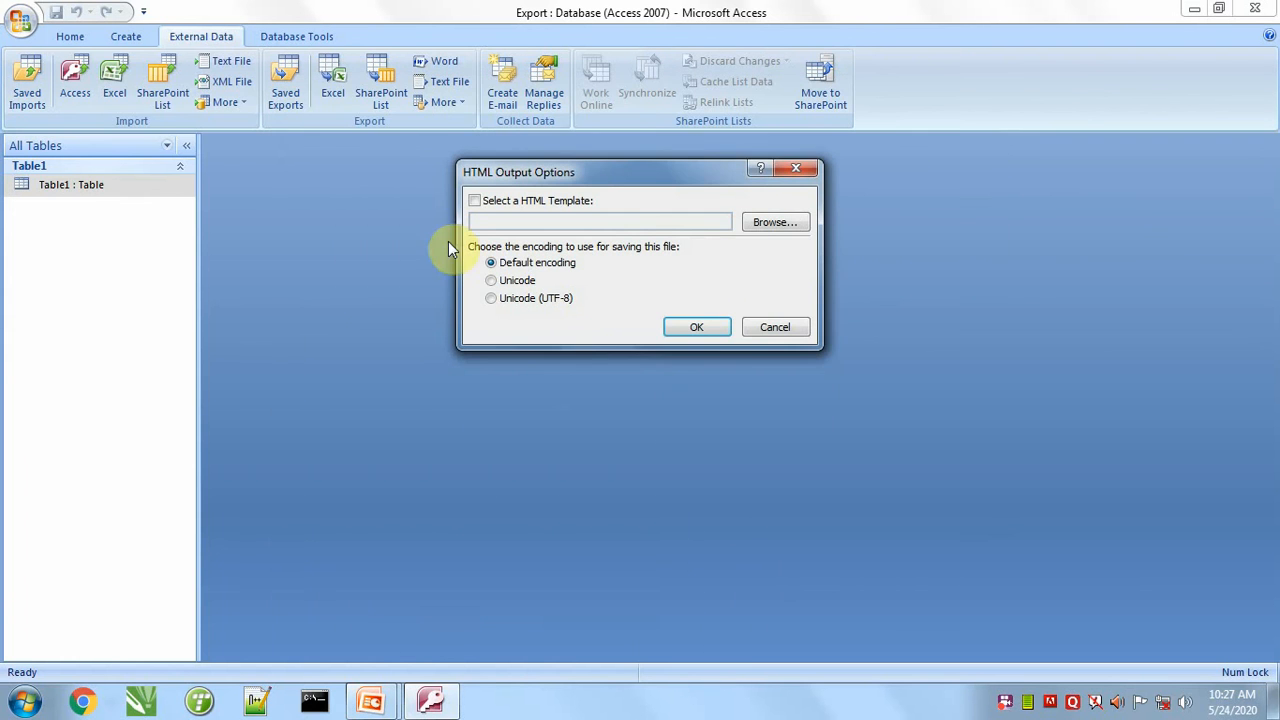
left_click(701, 335)
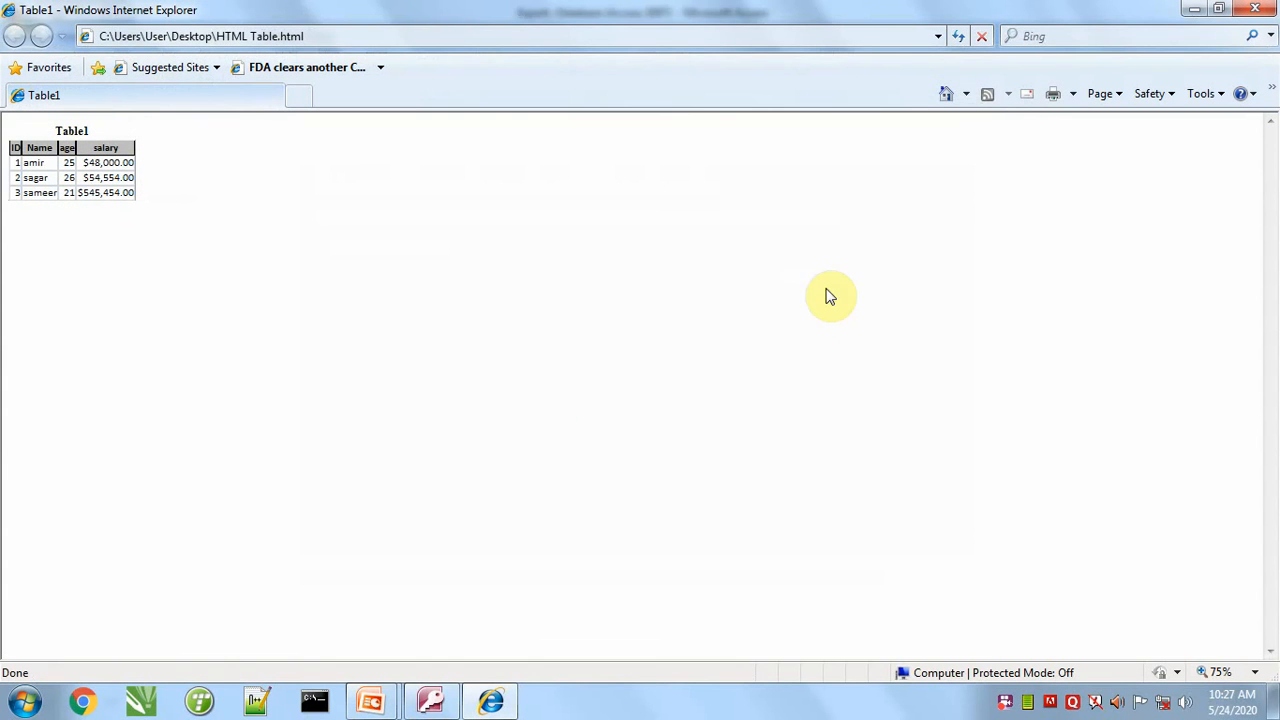
left_click(1255, 9)
left_click(915, 580)
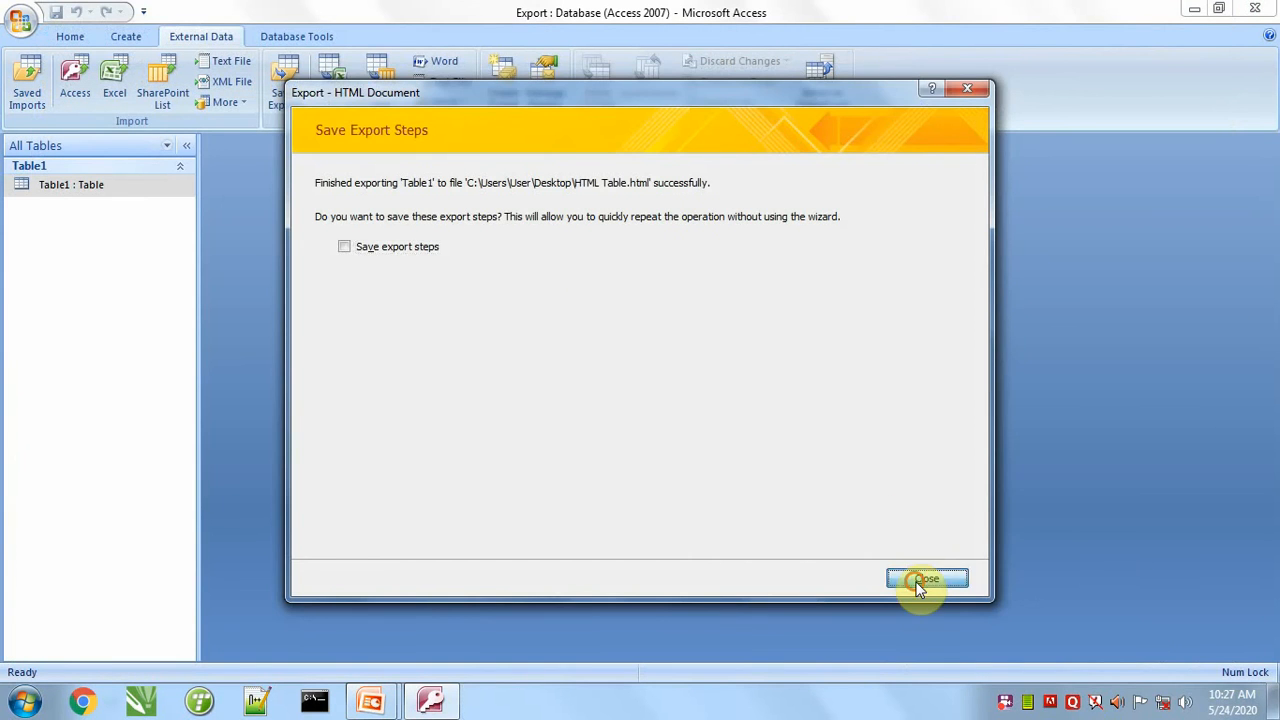
left_click(448, 102)
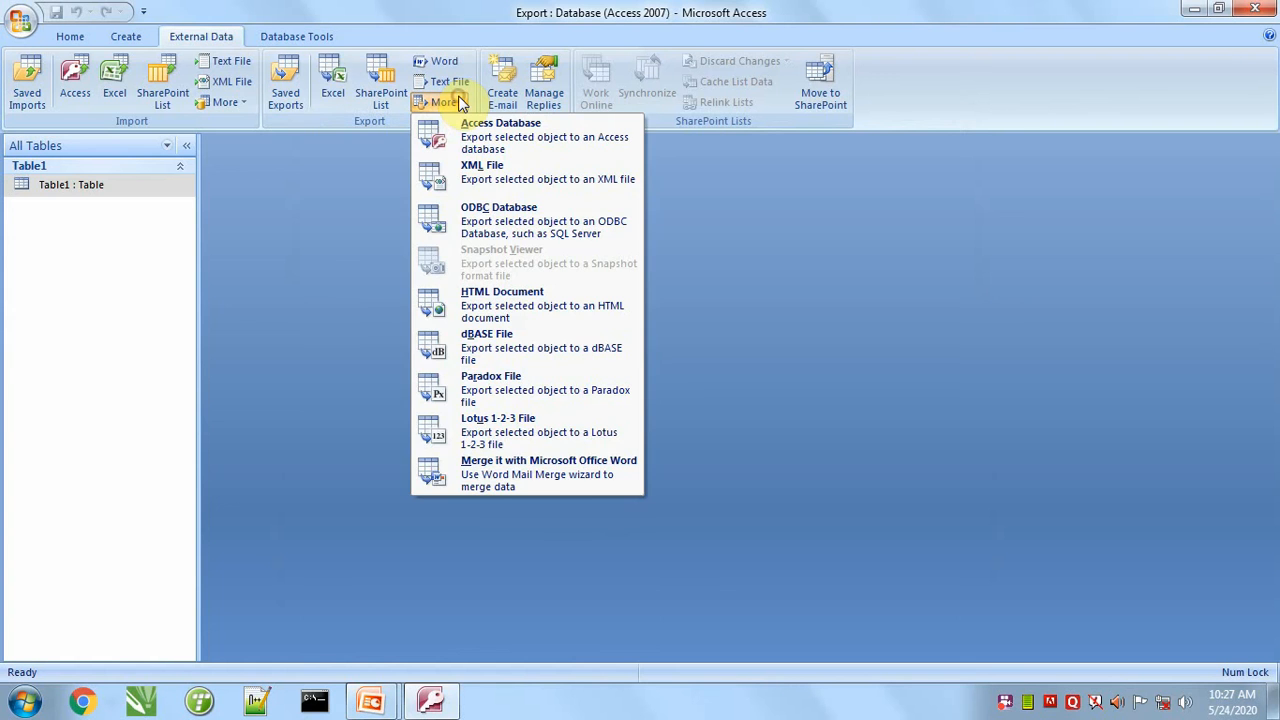
left_click(323, 234)
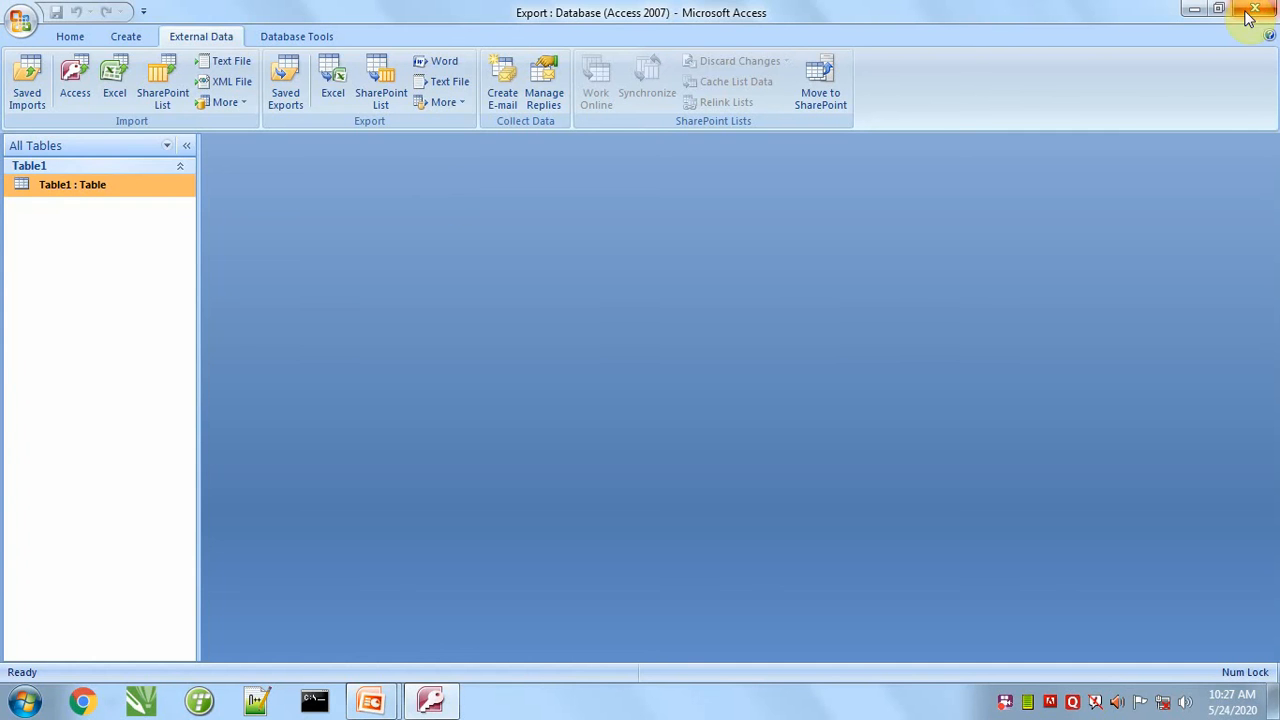
left_click(443, 103)
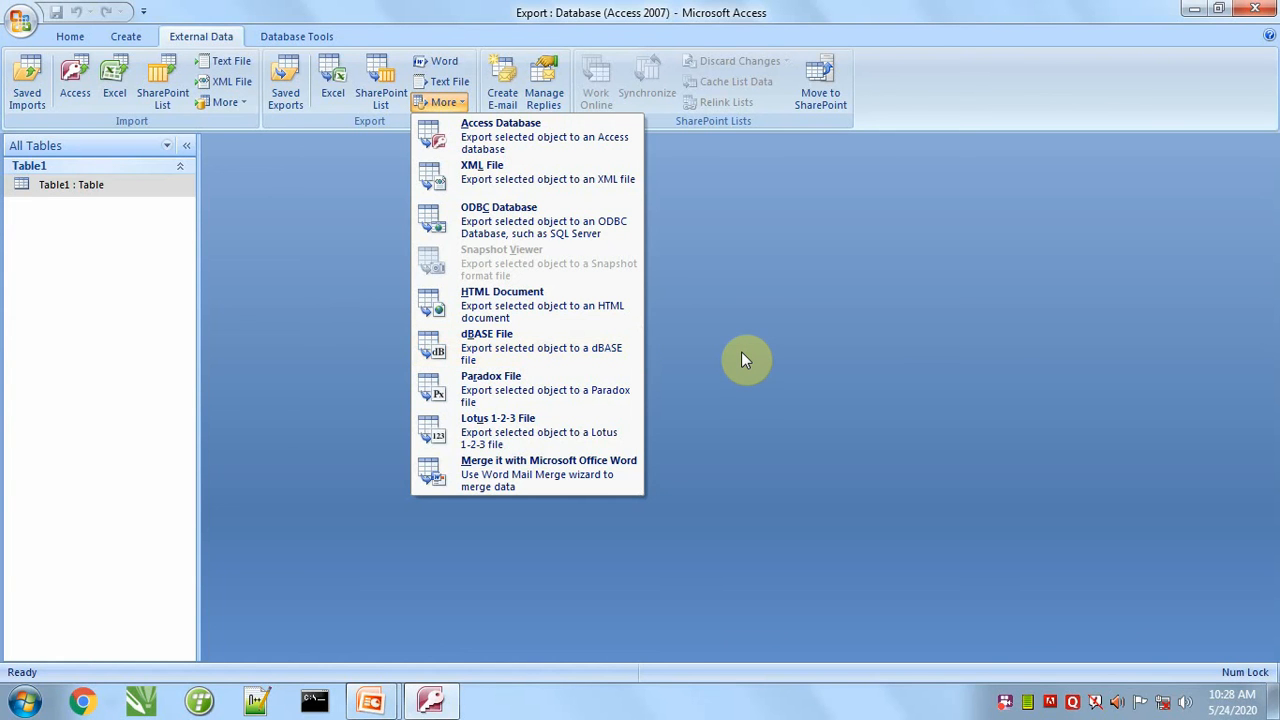
left_click(776, 426)
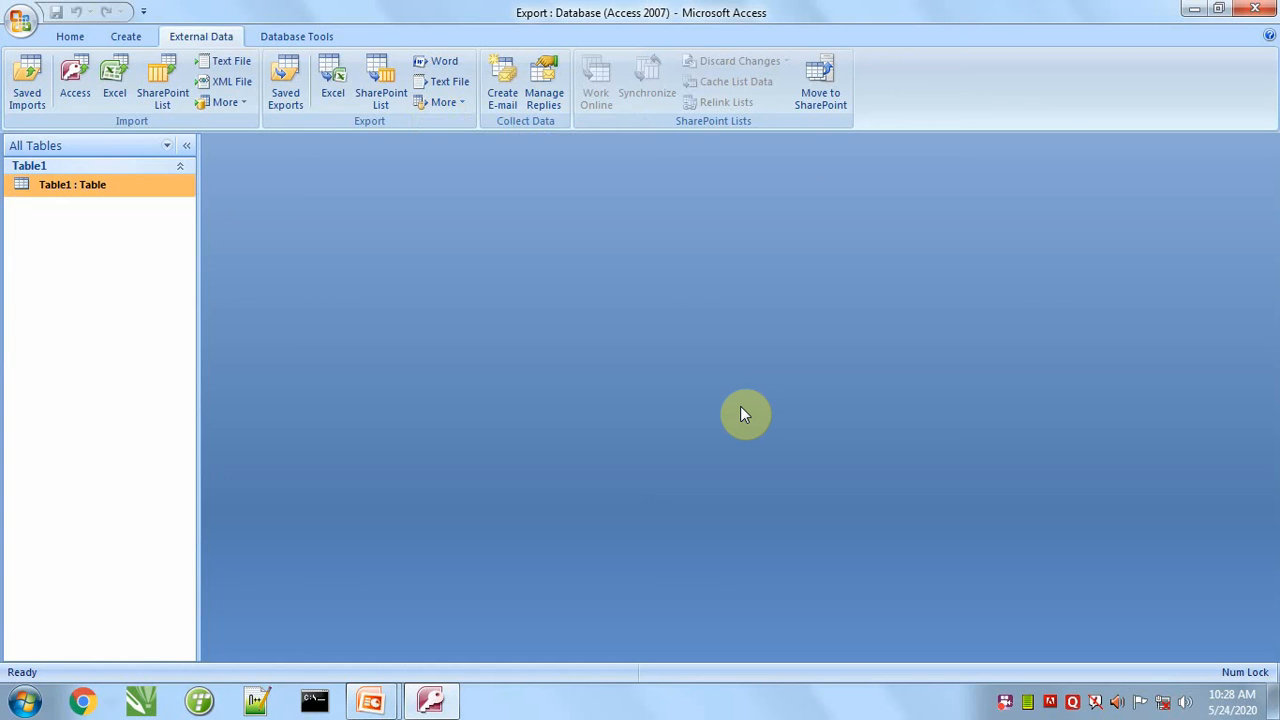